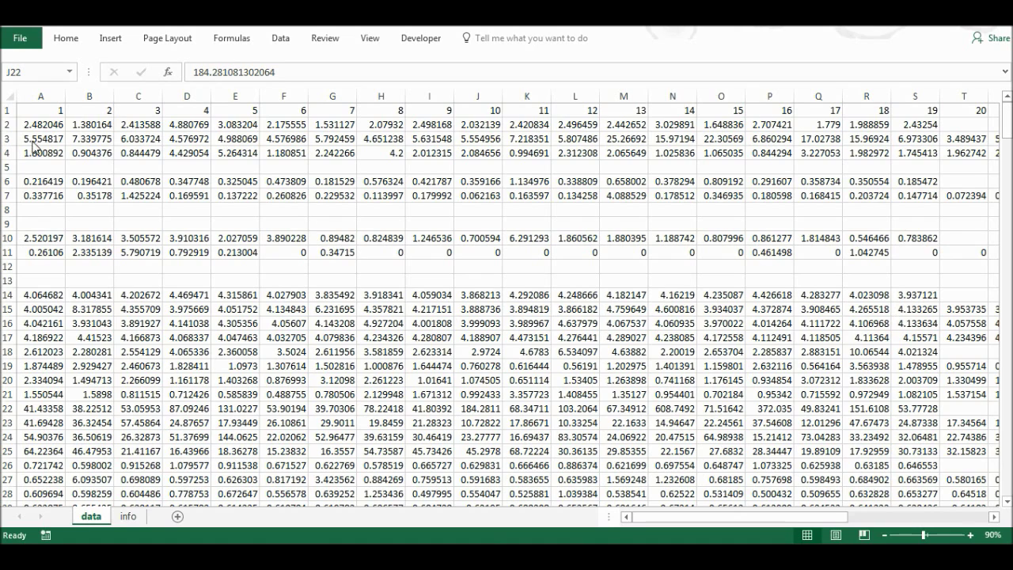
Insert three blank columns before column A on the data sheet.
drag(46, 95, 134, 95)
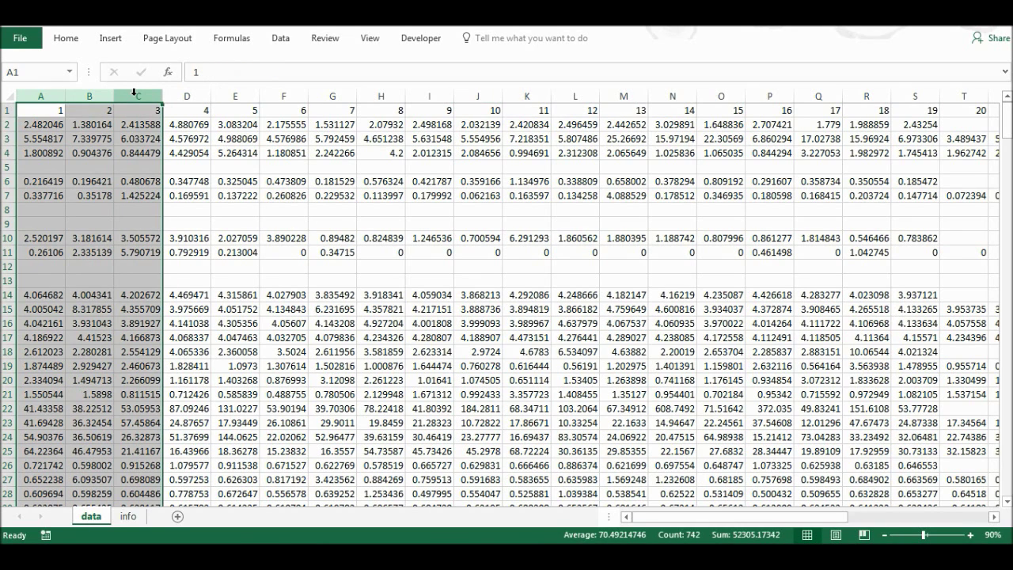
right_click(134, 94)
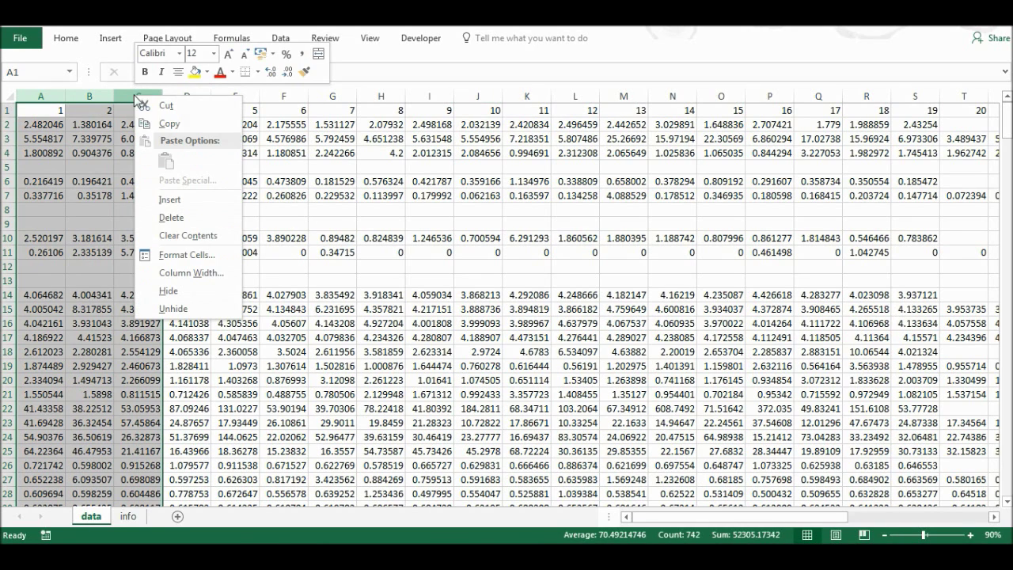
click(181, 203)
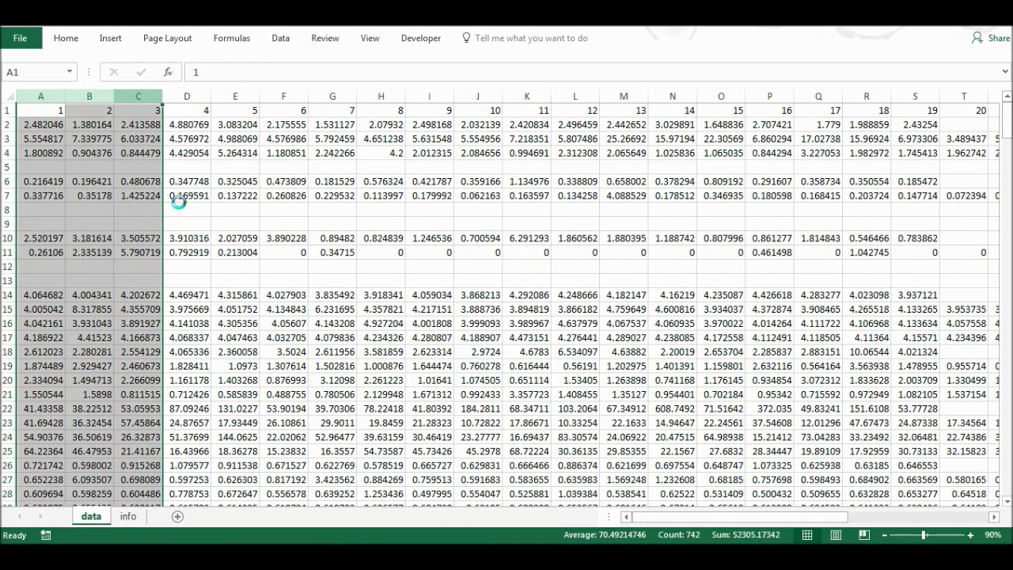
click(69, 193)
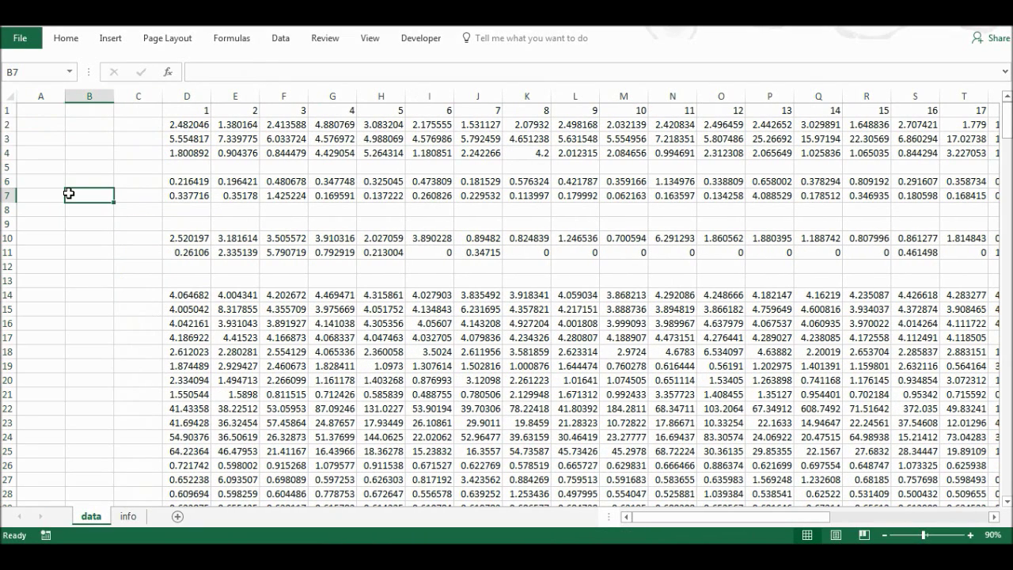
On the info sheet, widen column A to fit the compound names and insert a blank column before column B.
click(129, 517)
drag(65, 95, 81, 96)
click(61, 113)
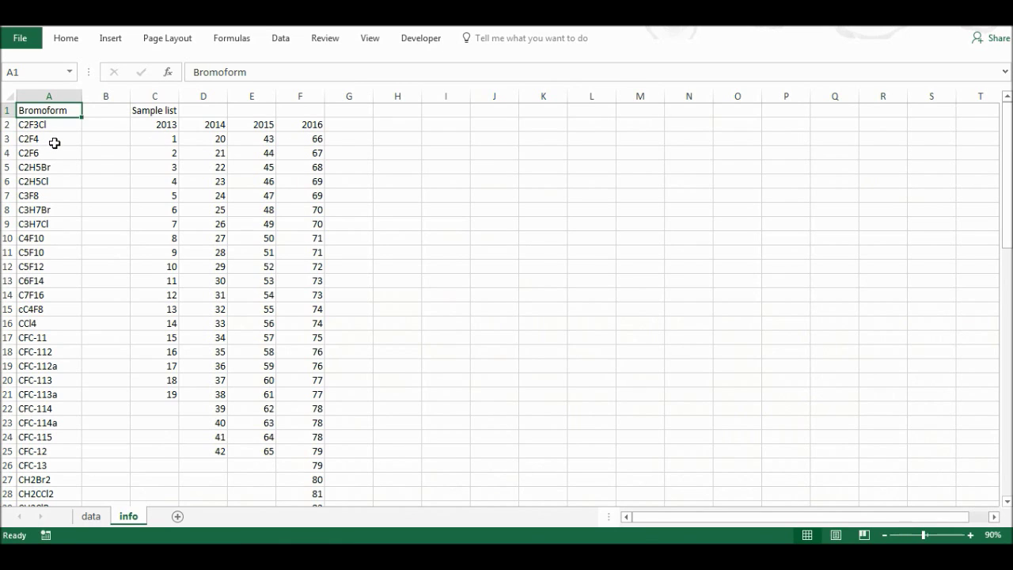
click(112, 93)
right_click(112, 95)
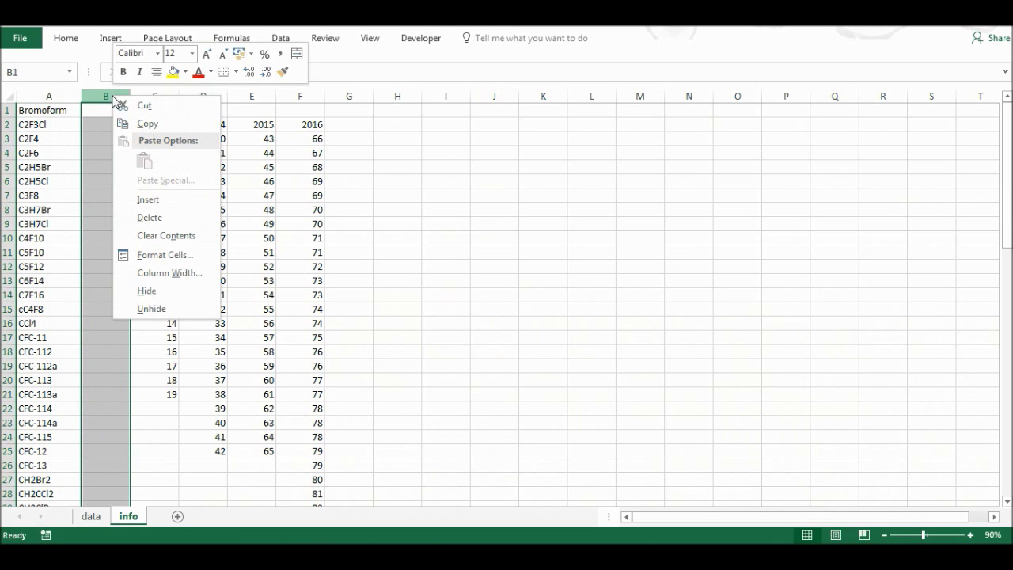
click(161, 196)
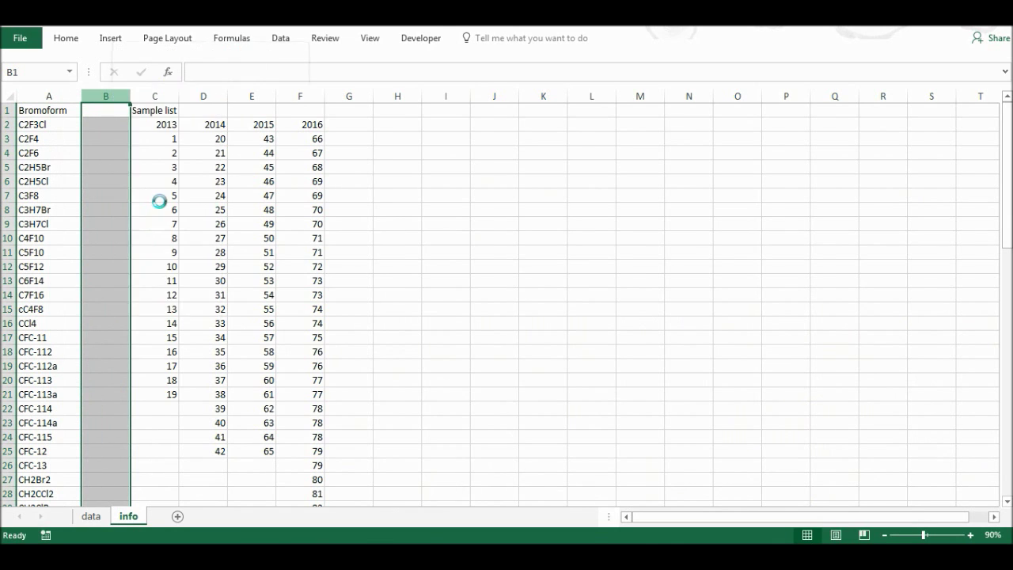
Number the compounds in column B from 1 to 75 with a fill series starting at B1.
click(111, 116)
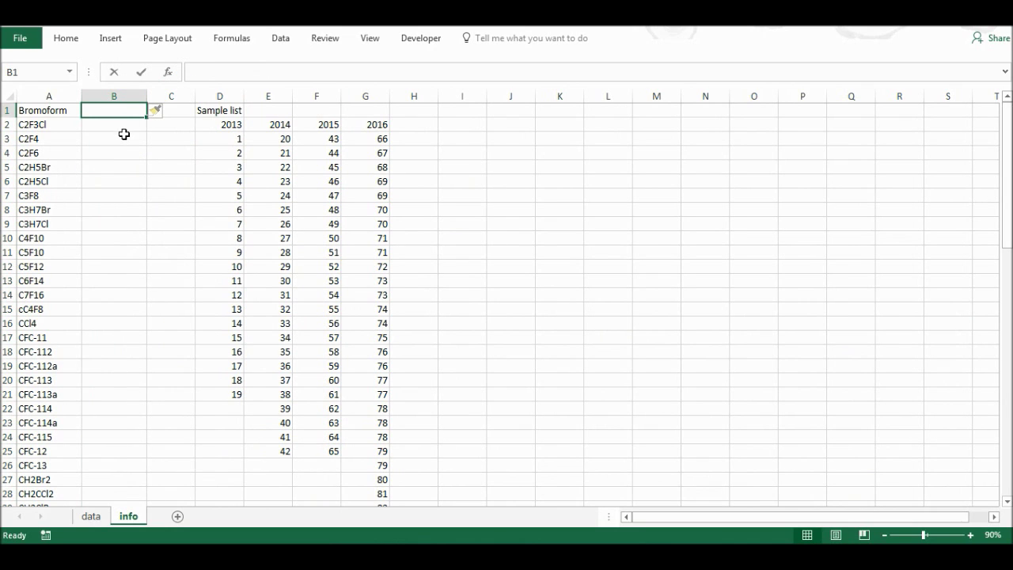
text(1)
click(122, 134)
click(123, 113)
drag(145, 117, 122, 484)
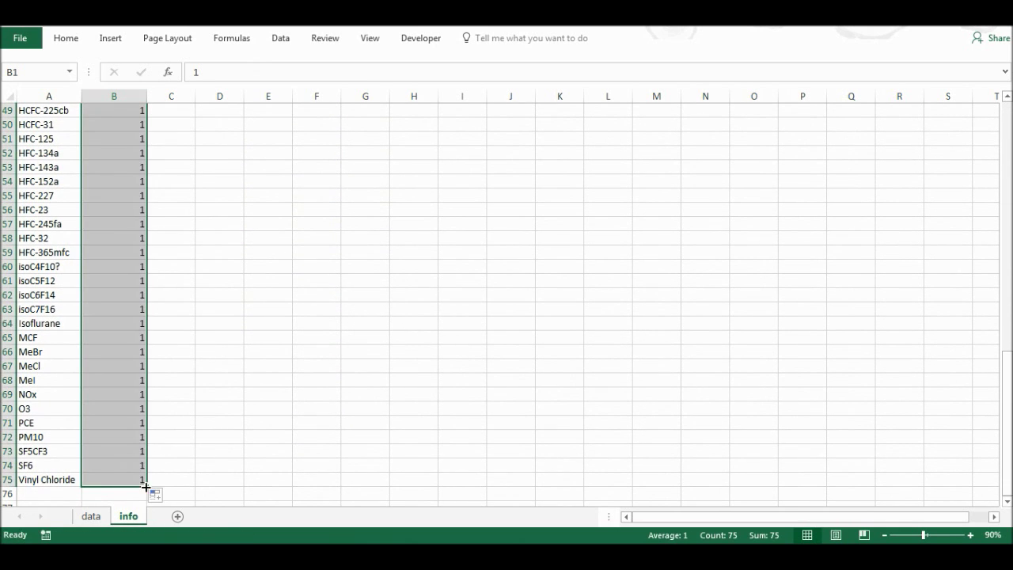
click(157, 495)
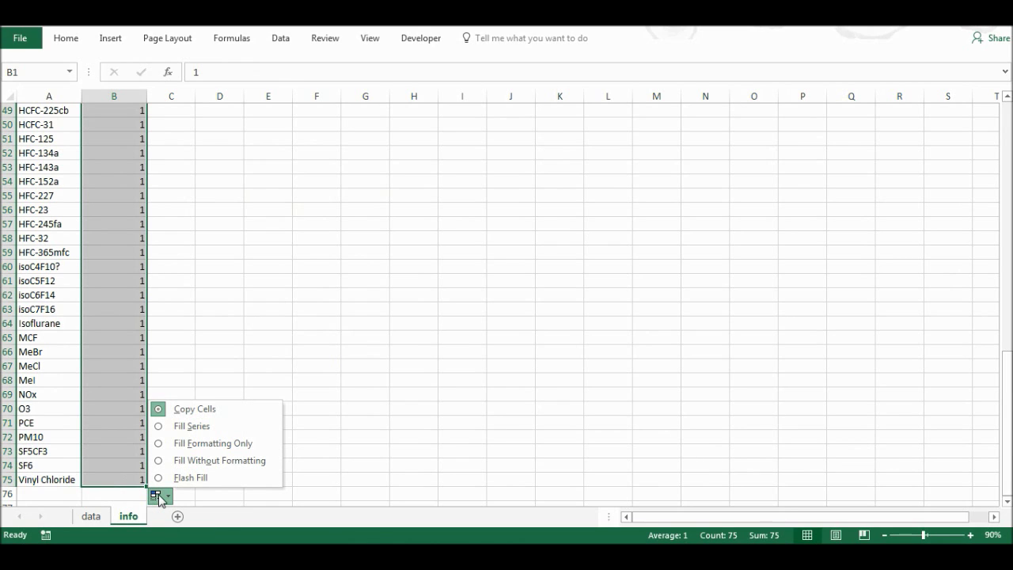
click(159, 426)
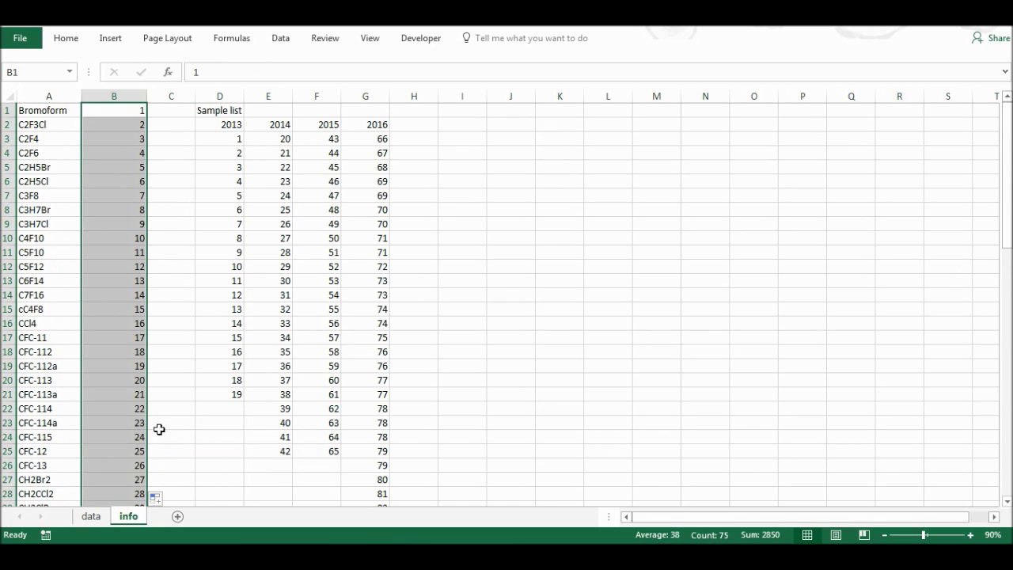
Copy the numbered compound list A1:B75 and paste it directly below the original, starting at A76.
click(55, 439)
key(ctrl+Down)
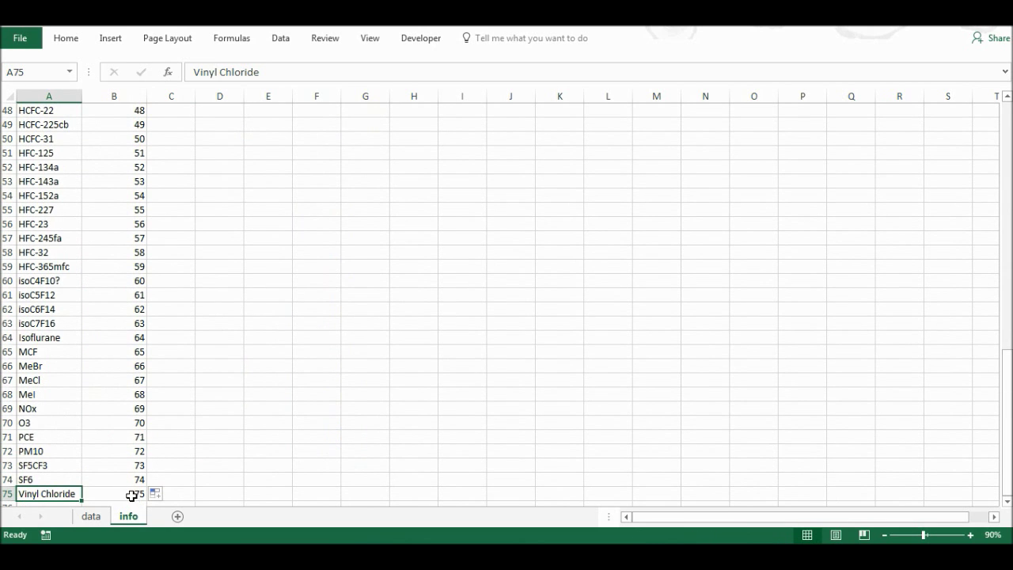
drag(132, 495, 49, 493)
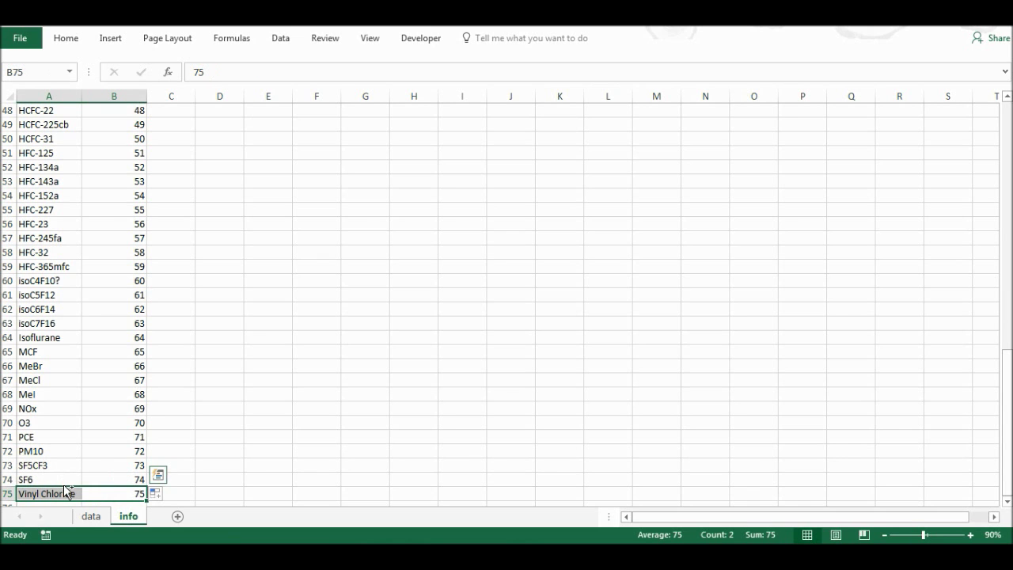
key(ctrl+shift+Up)
key(ctrl+c)
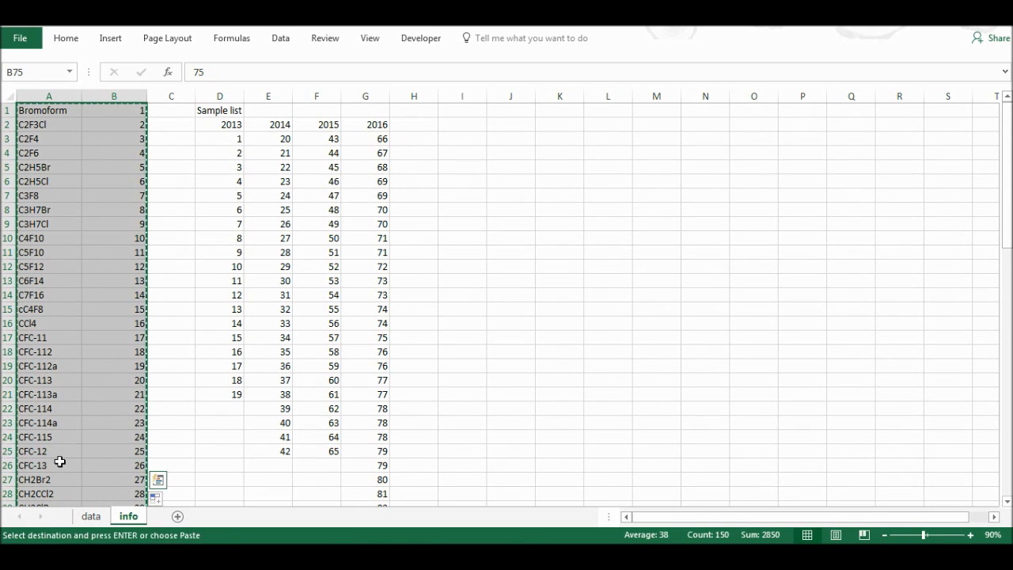
click(67, 421)
key(ctrl+Down)
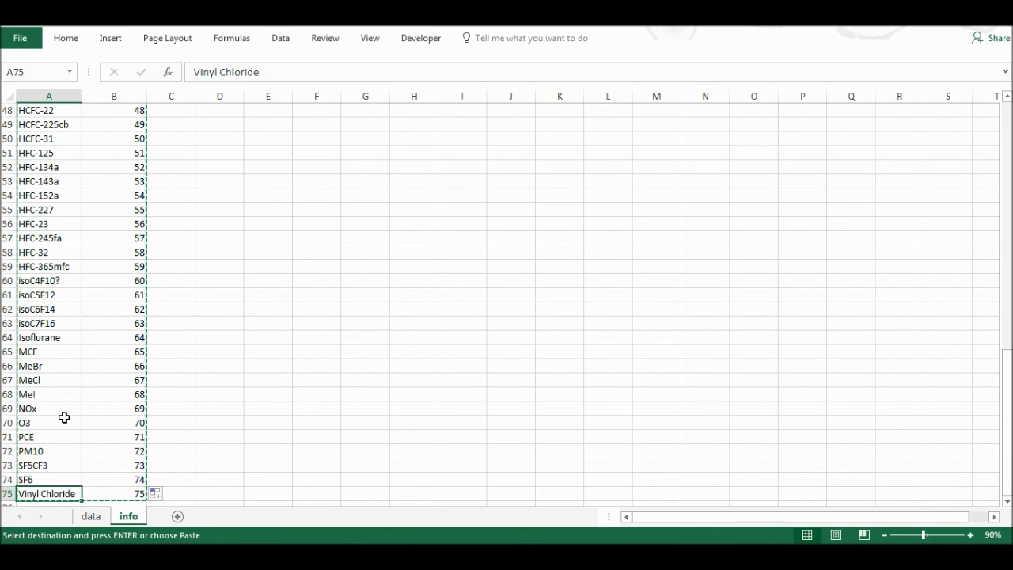
key(Down)
key(ctrl+v)
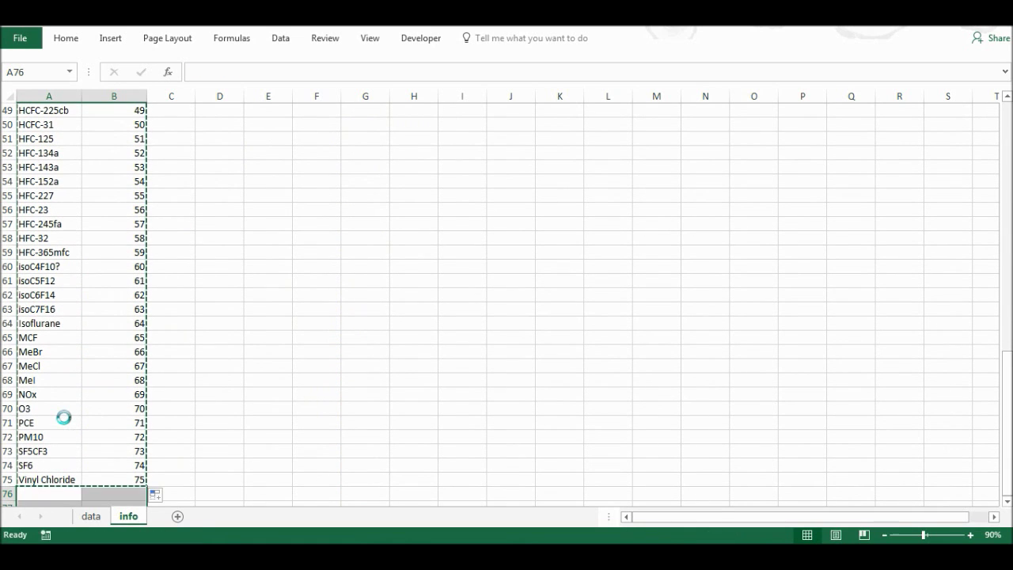
Paste the numbered compound list two more times below the existing entries, at A151 and A226.
key(ctrl+Down)
key(Down)
key(ctrl+v)
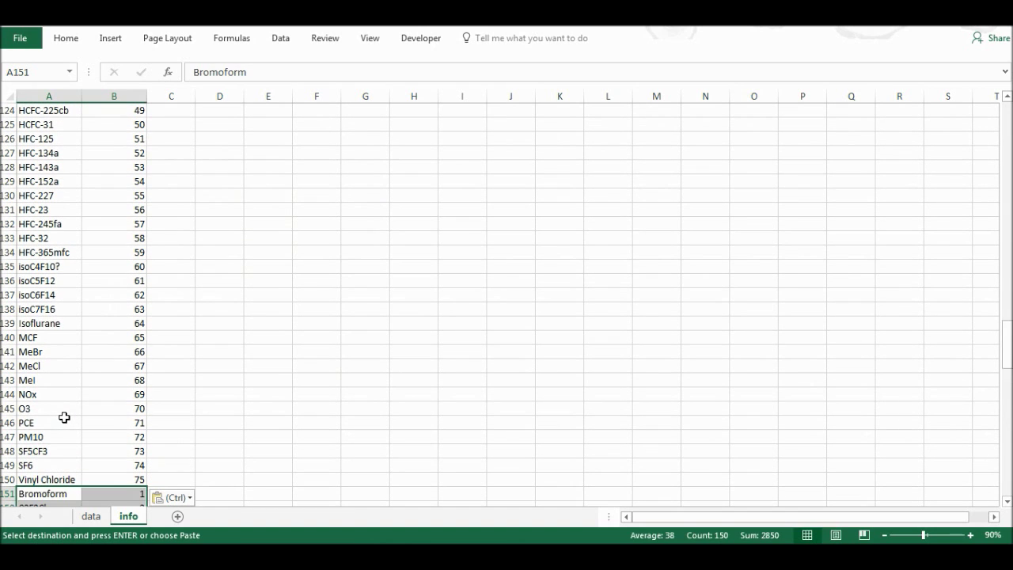
key(ctrl+Down)
key(Down)
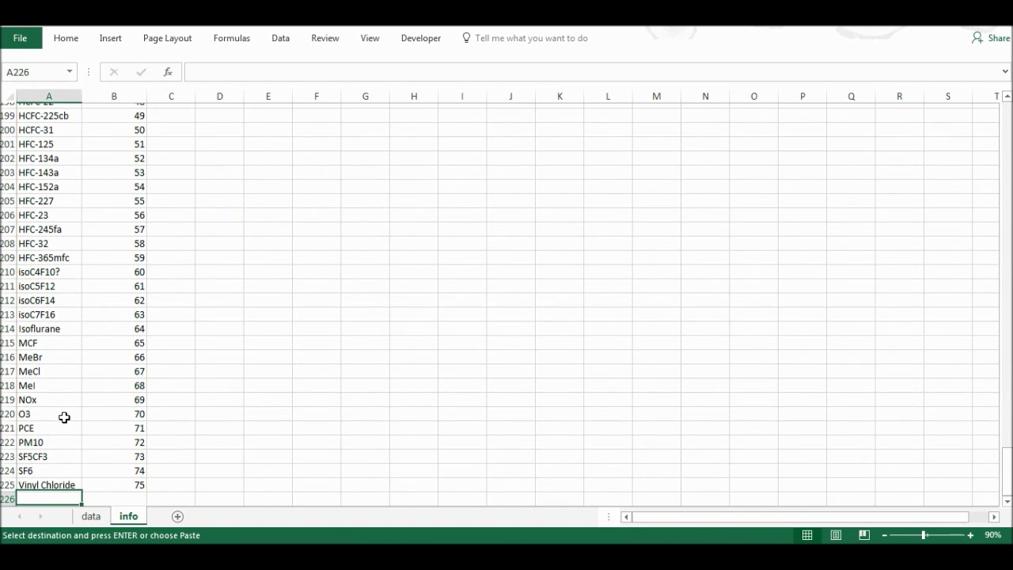
key(ctrl+v)
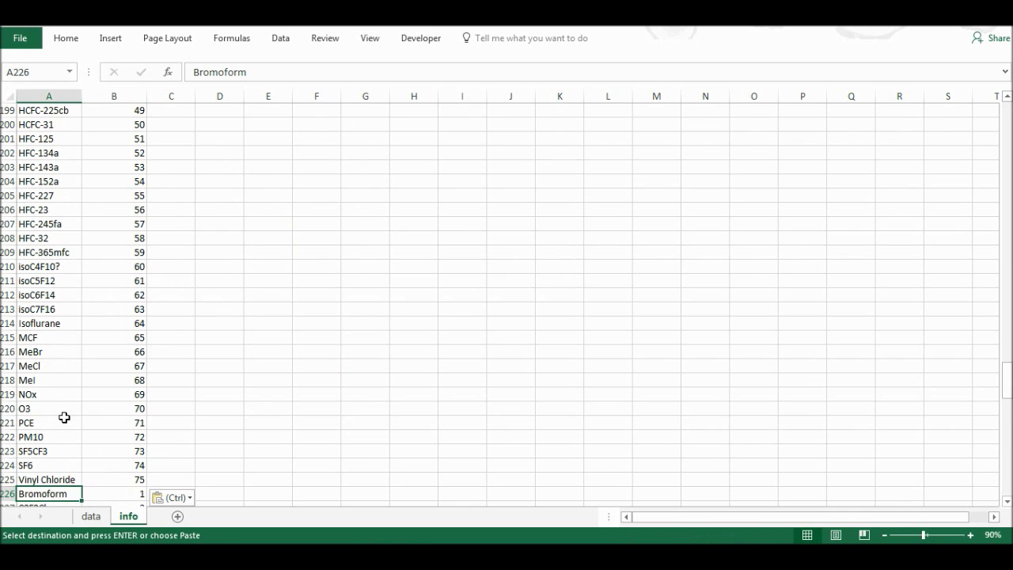
Sort the repeated list A1:B300 by column B values from smallest to largest, without a header row.
key(ctrl+Down)
key(shift+Right)
key(ctrl+shift+Up)
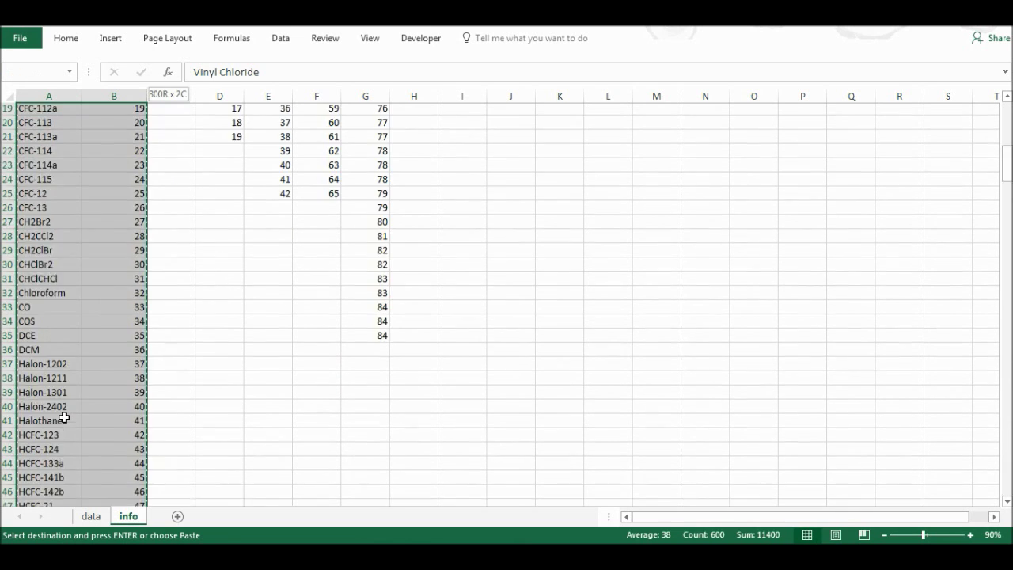
click(65, 38)
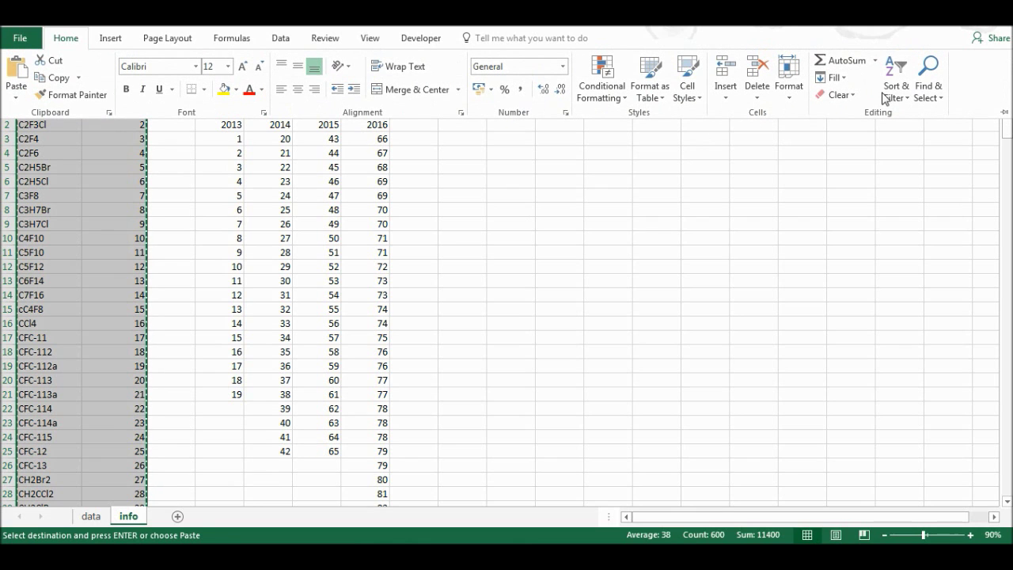
click(895, 87)
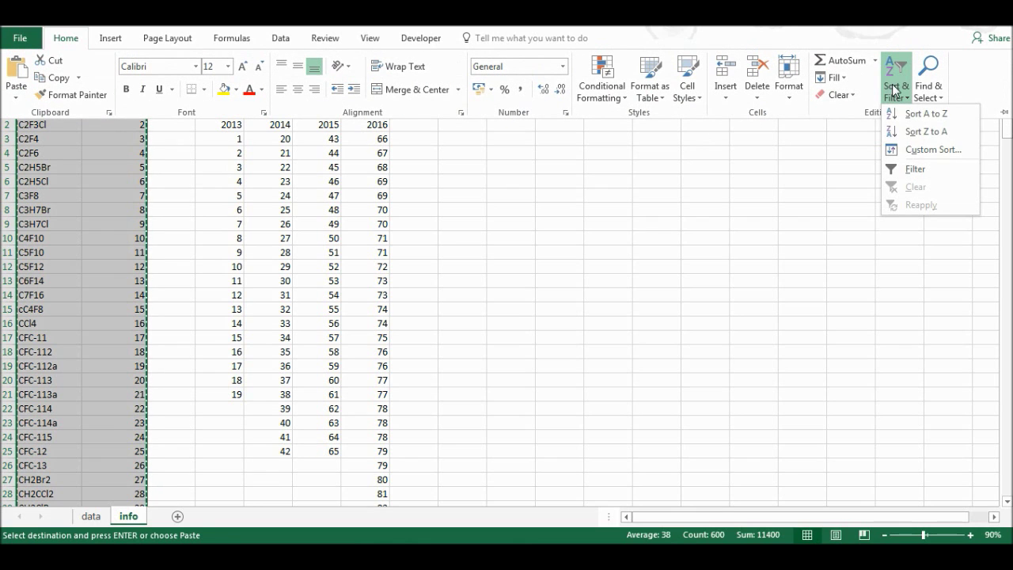
click(933, 149)
click(423, 228)
click(400, 252)
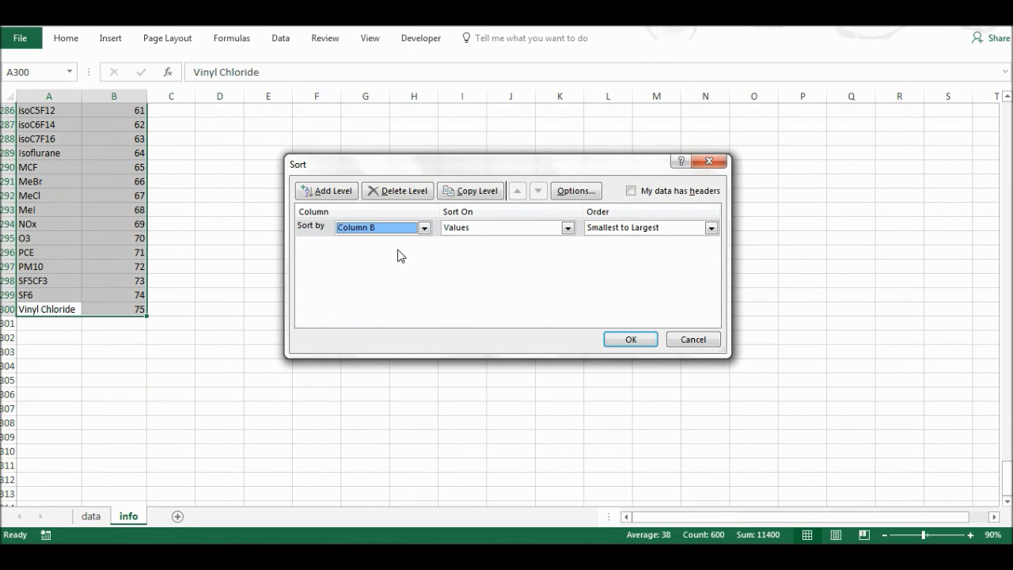
click(630, 340)
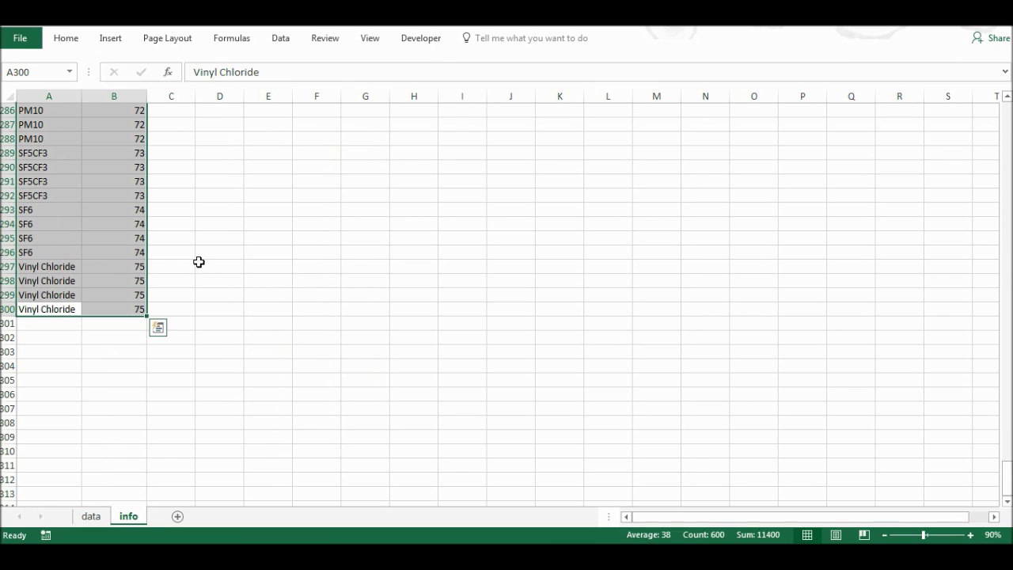
click(200, 264)
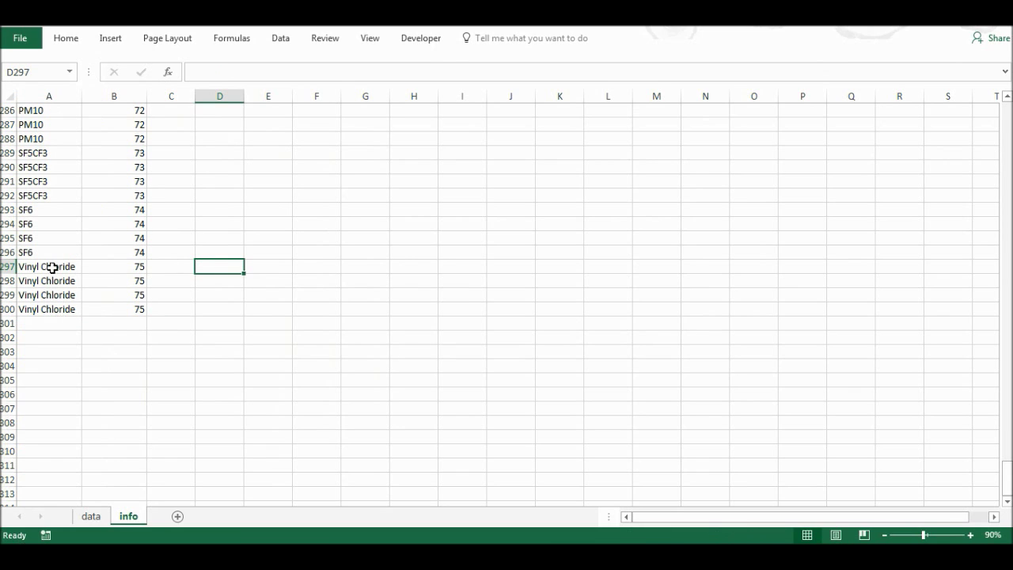
Delete the numbering column B from the info sheet.
click(117, 311)
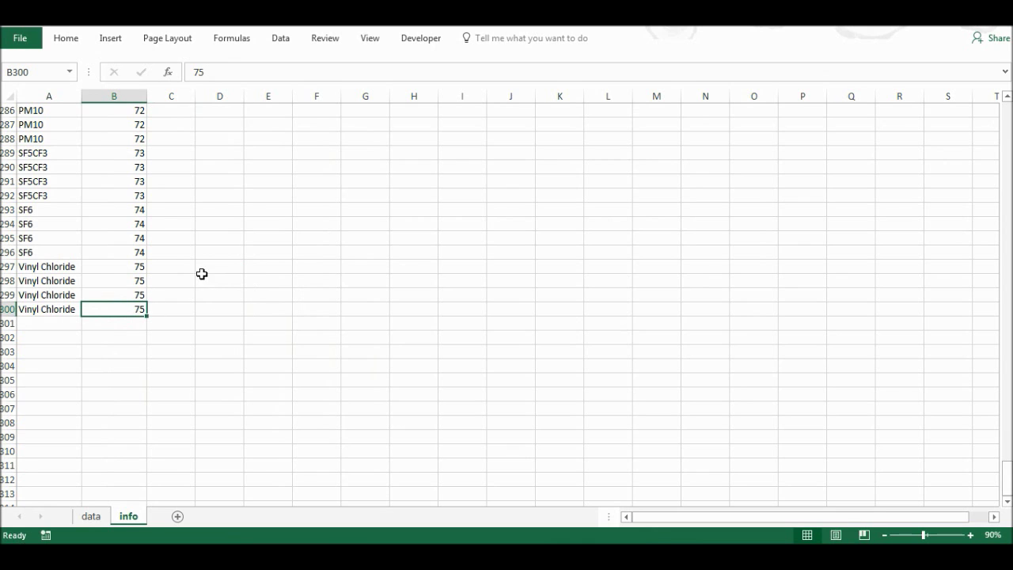
key(ctrl+Up)
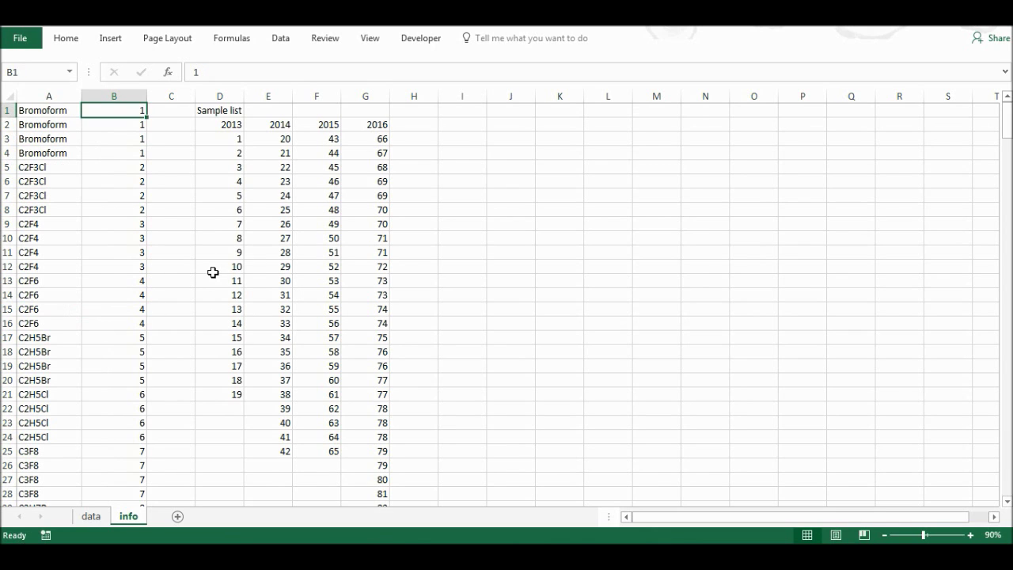
right_click(120, 97)
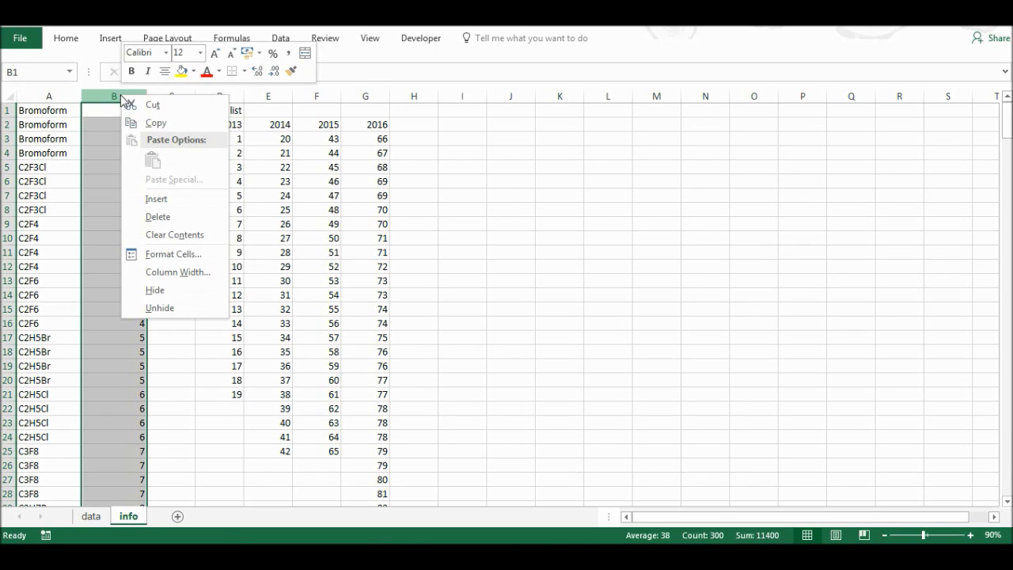
click(168, 217)
Copy the compound names in column A of the info sheet into column A of the data sheet.
click(42, 95)
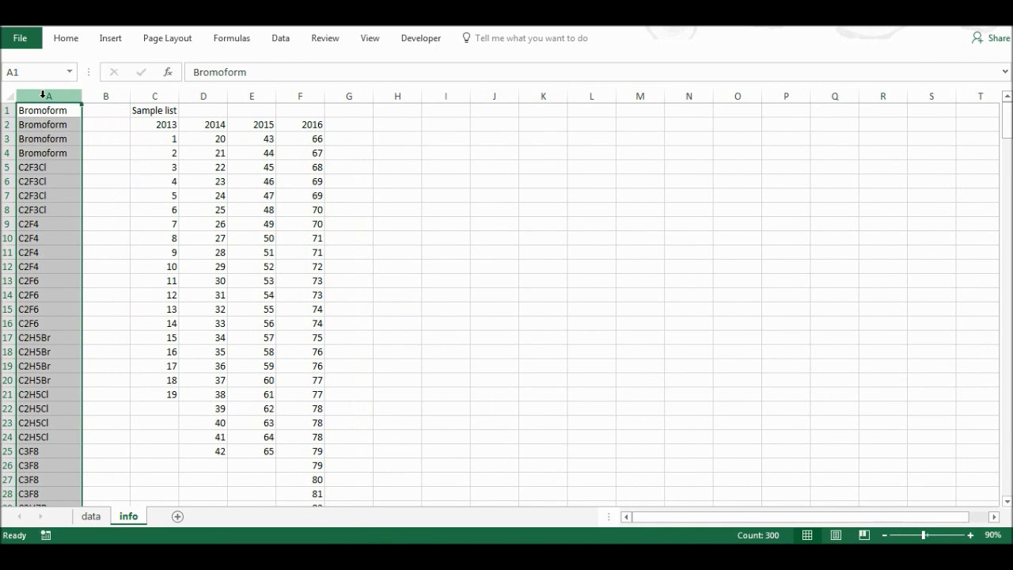
key(ctrl+c)
click(94, 516)
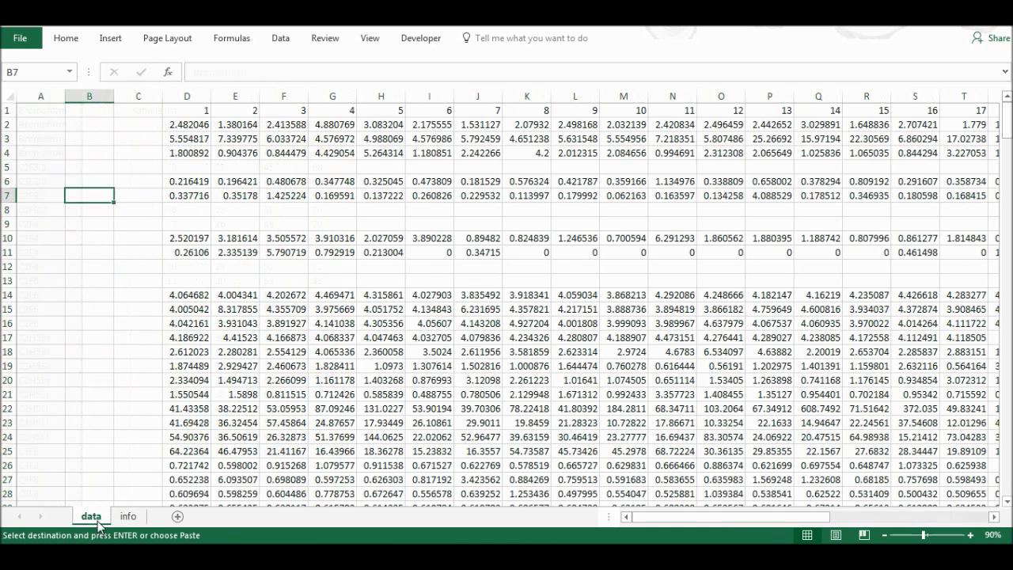
click(41, 94)
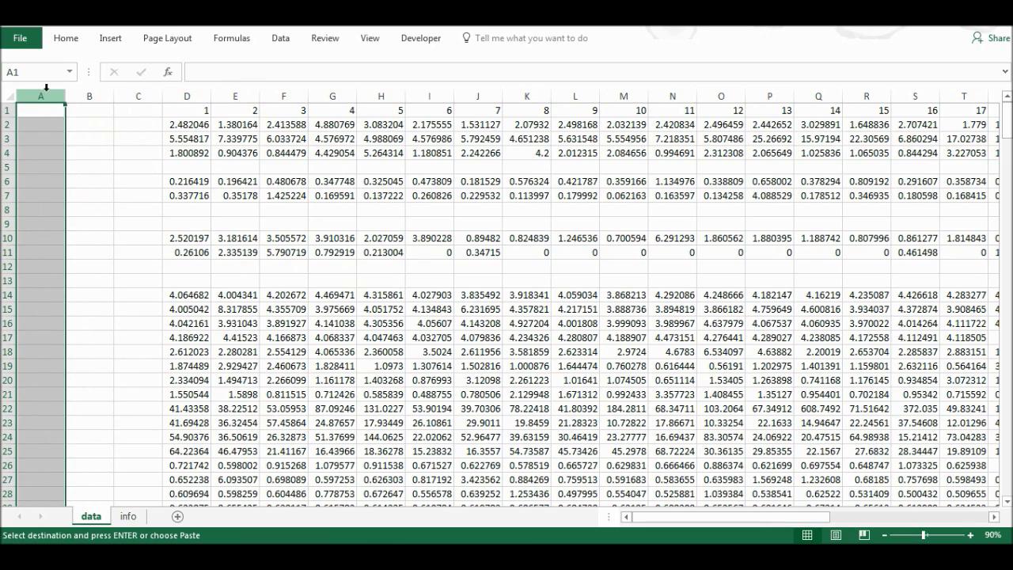
key(ctrl+v)
Insert a blank cell at A1 of the data sheet, shifting the compound names down one row.
click(50, 108)
right_click(57, 114)
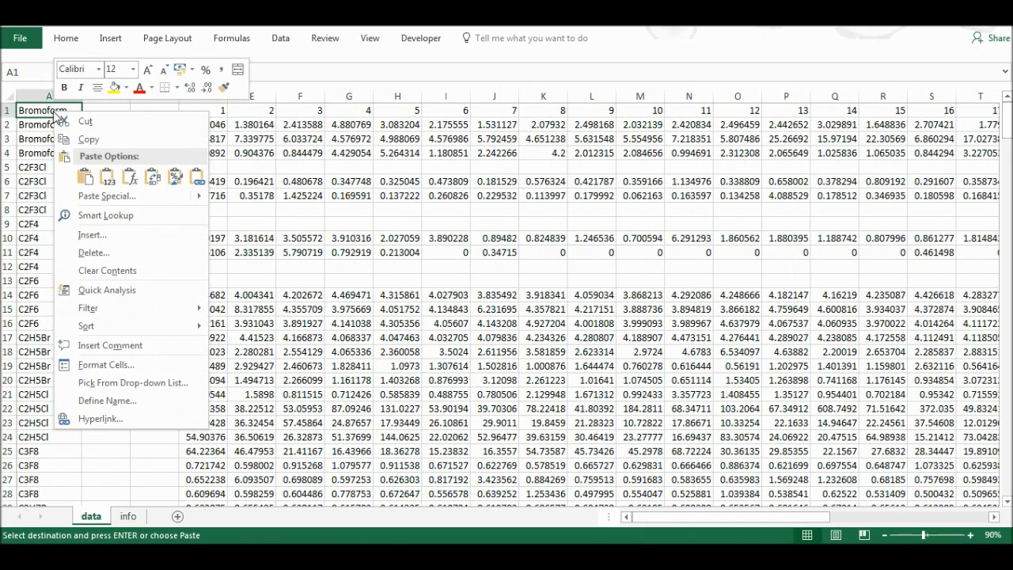
click(92, 235)
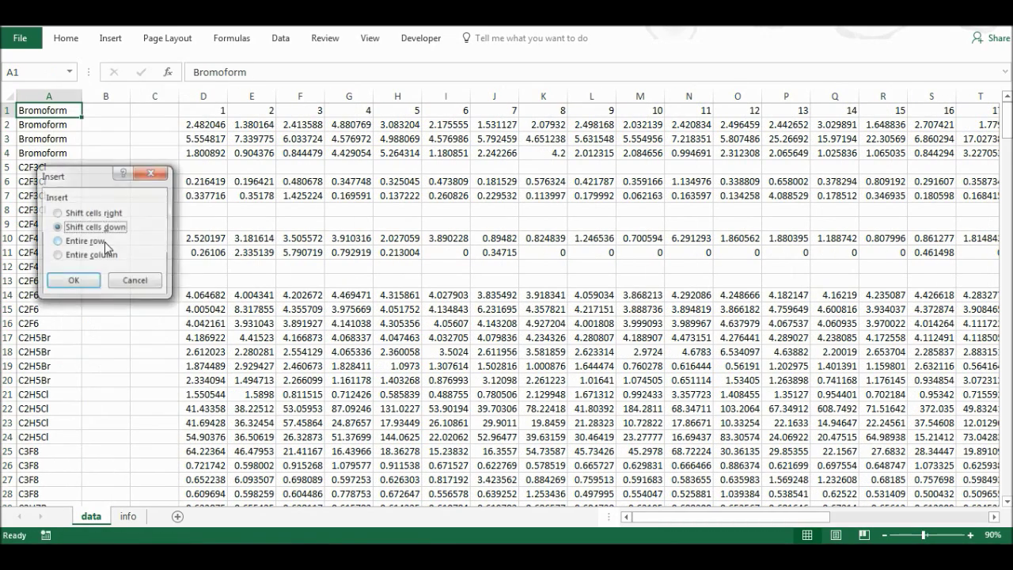
click(72, 282)
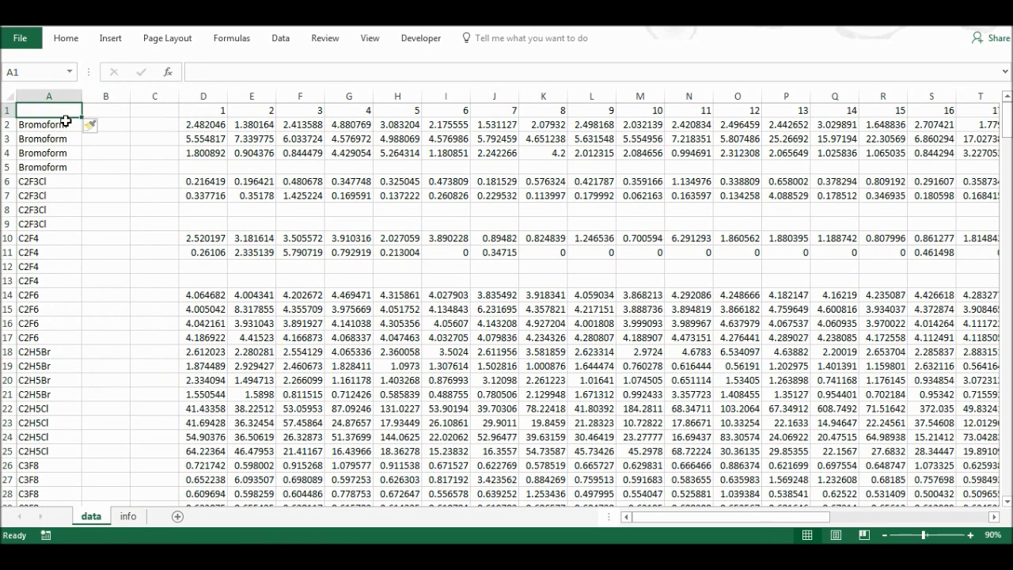
Enter the headers Compound in A1 and Year in B1.
text(Compound)
key(Tab)
text(Y)
key(Return)
Enter the years 2013, 2014, 2015 and 2016 in cells B2 to B5 beside the Bromoform rows.
text(2013)
key(Return)
text(2014)
key(Return)
key(Return)
text(2014)
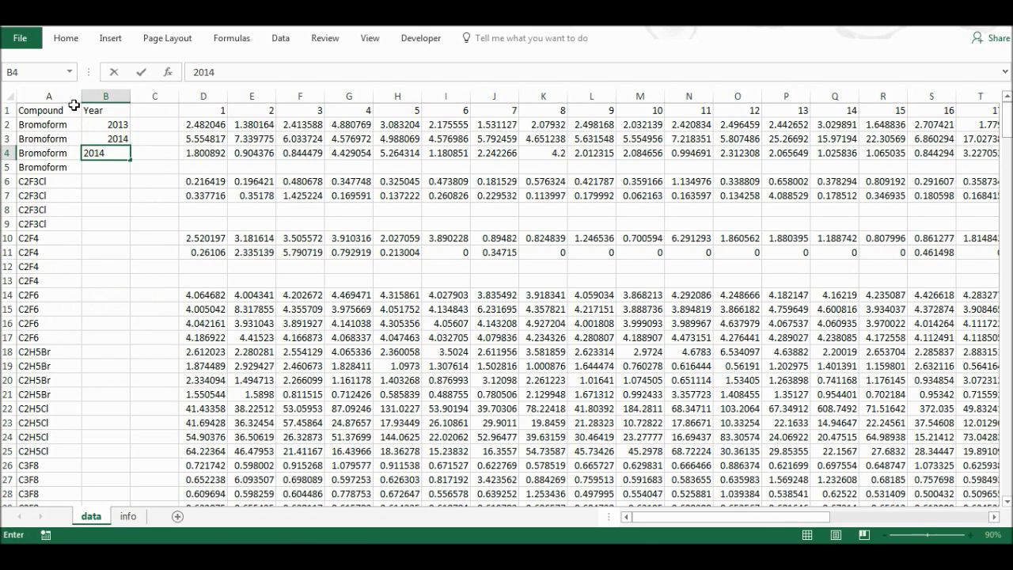
key(Return)
key(Up)
text(2015)
key(Return)
text(20)
key(Return)
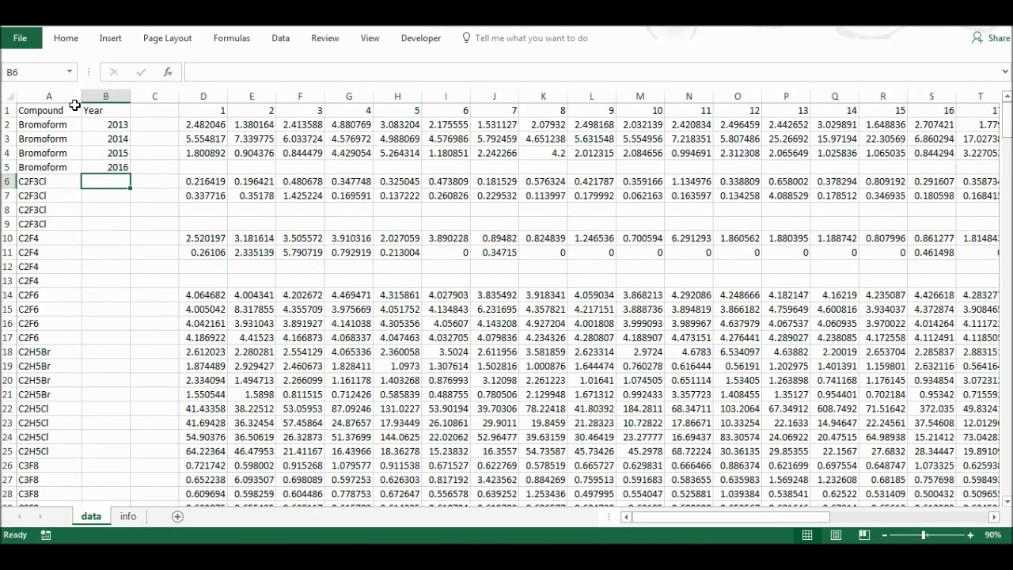
Enter the formula =B2 in B6 and fill it down the Year column for all remaining compound rows.
text(=)
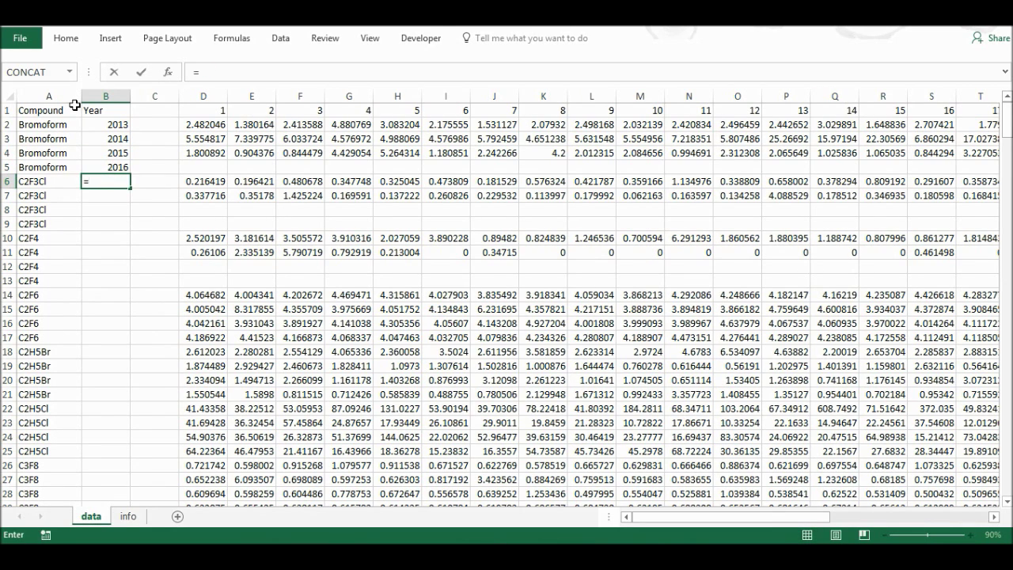
click(114, 124)
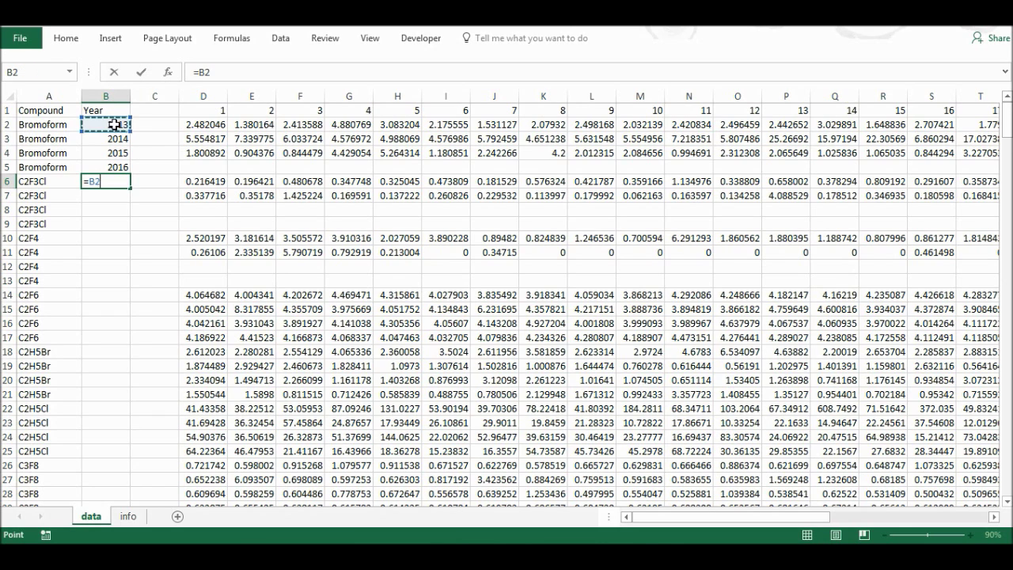
key(Return)
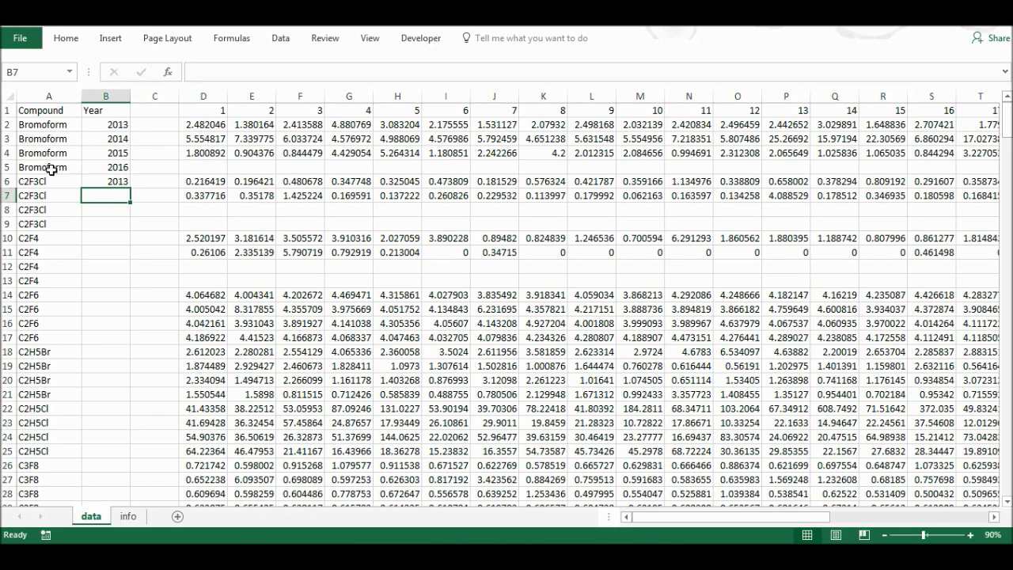
click(120, 182)
double_click(129, 188)
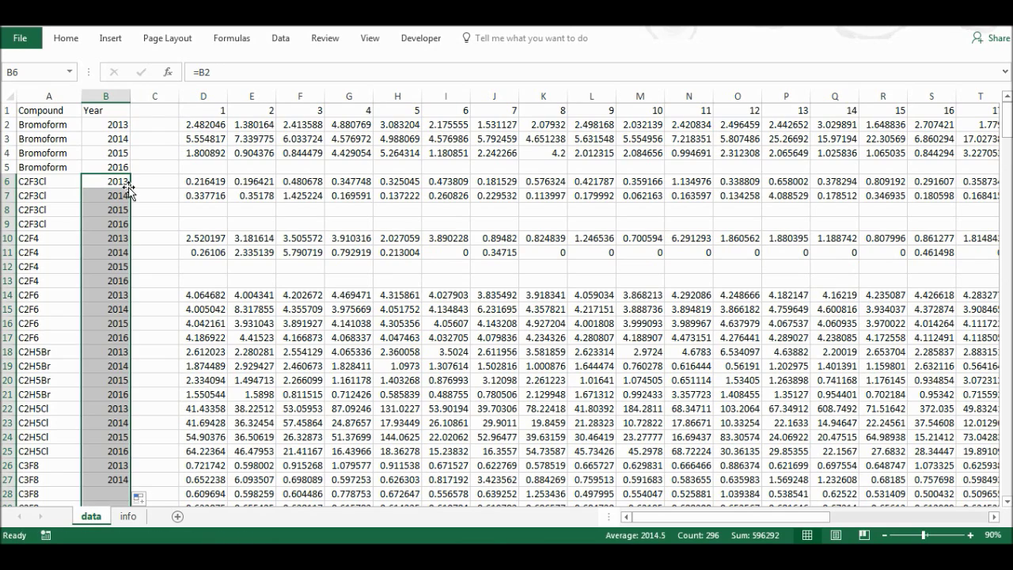
click(105, 181)
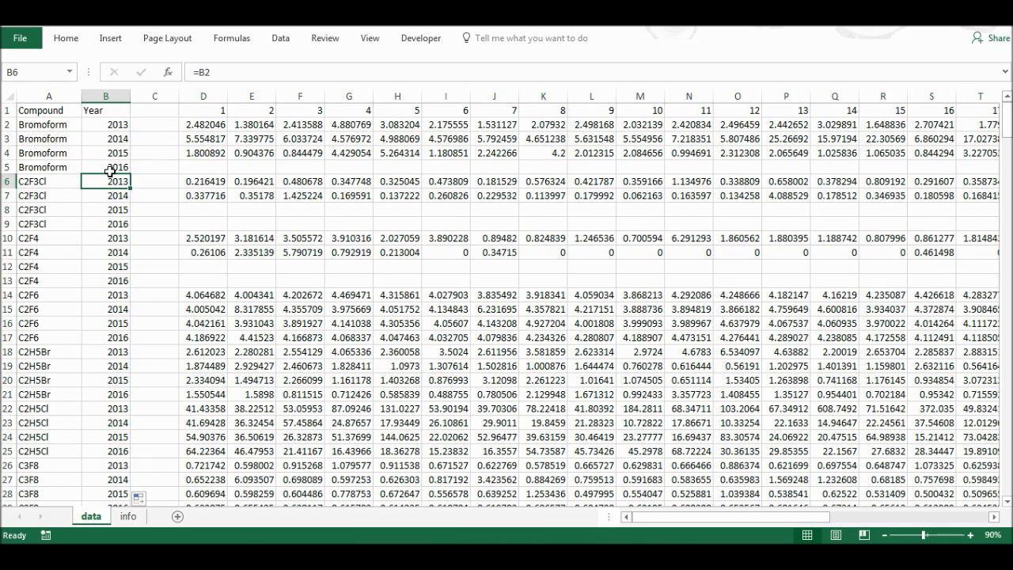
Enter the header Compound/Year in cell C1.
click(142, 109)
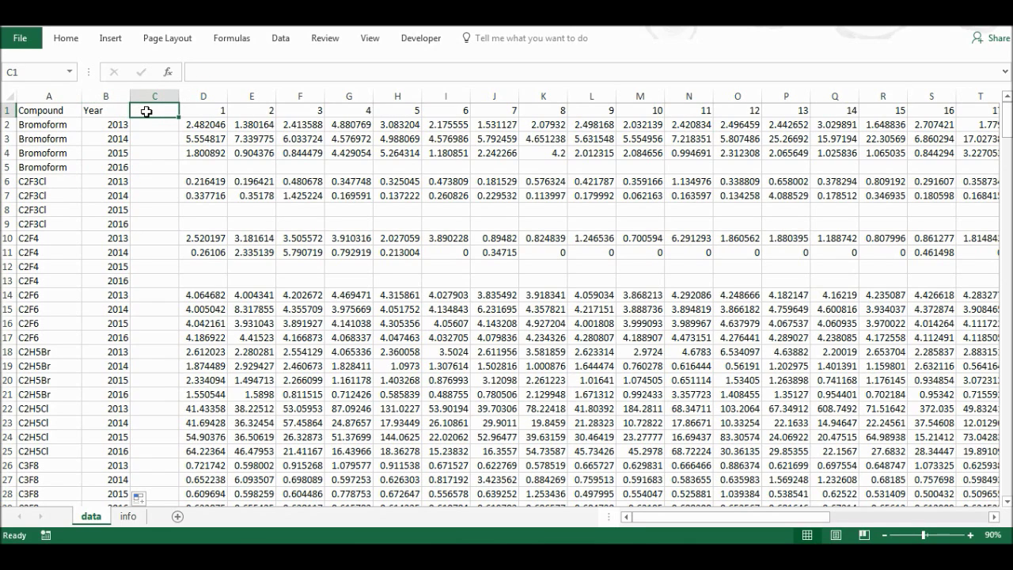
text(Compou)
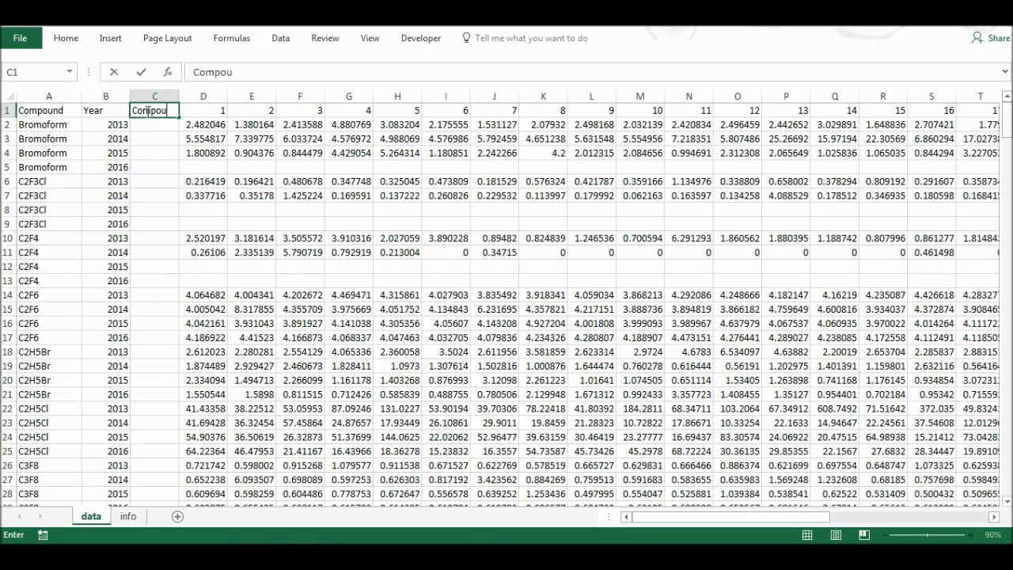
text(nd/Year)
key(Return)
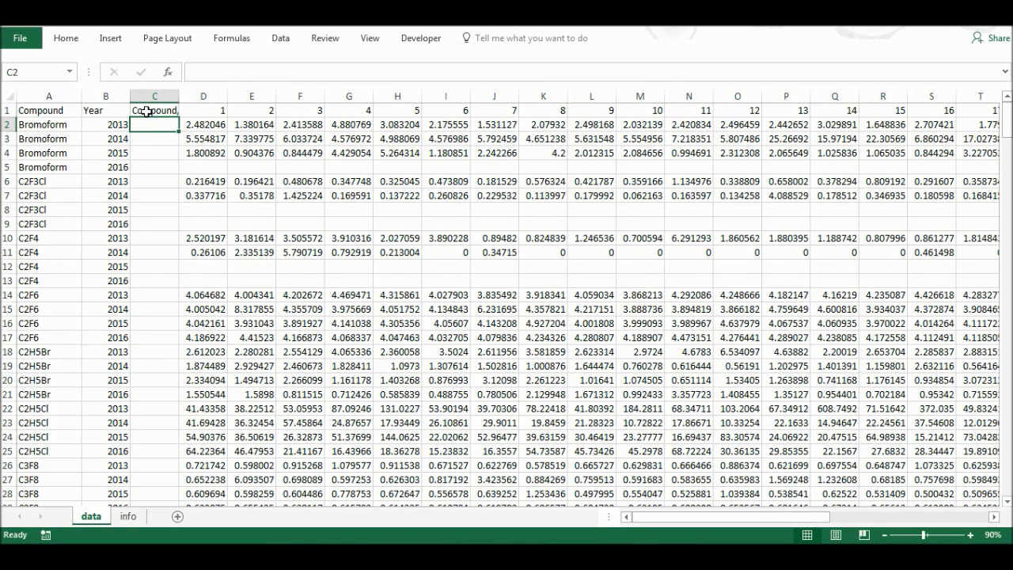
Enter the formula =CONCAT(A2,"/",B2) in C2 to join the compound name and year with a slash.
text(=)
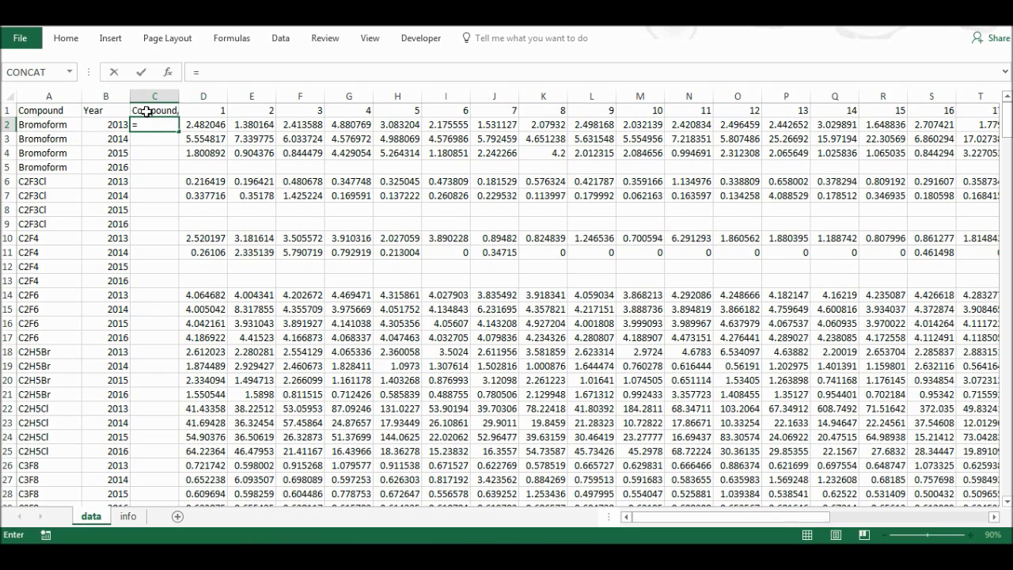
text(con)
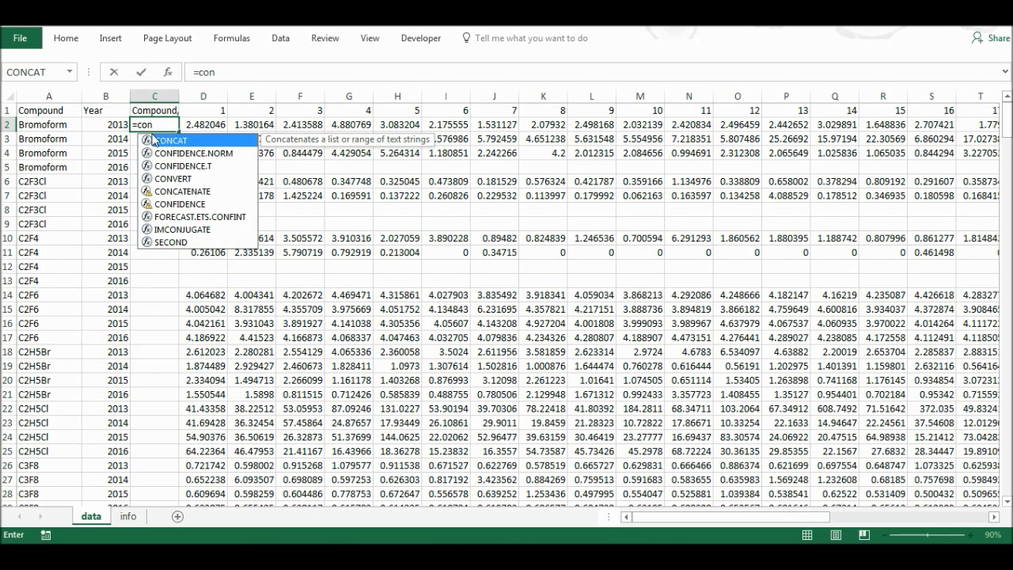
double_click(153, 139)
click(37, 125)
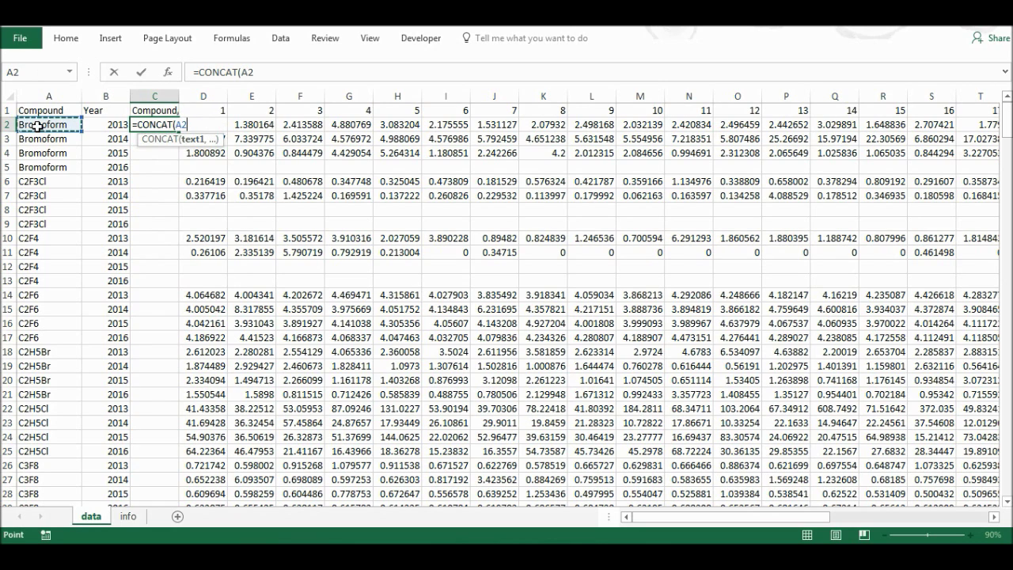
text(,"/)
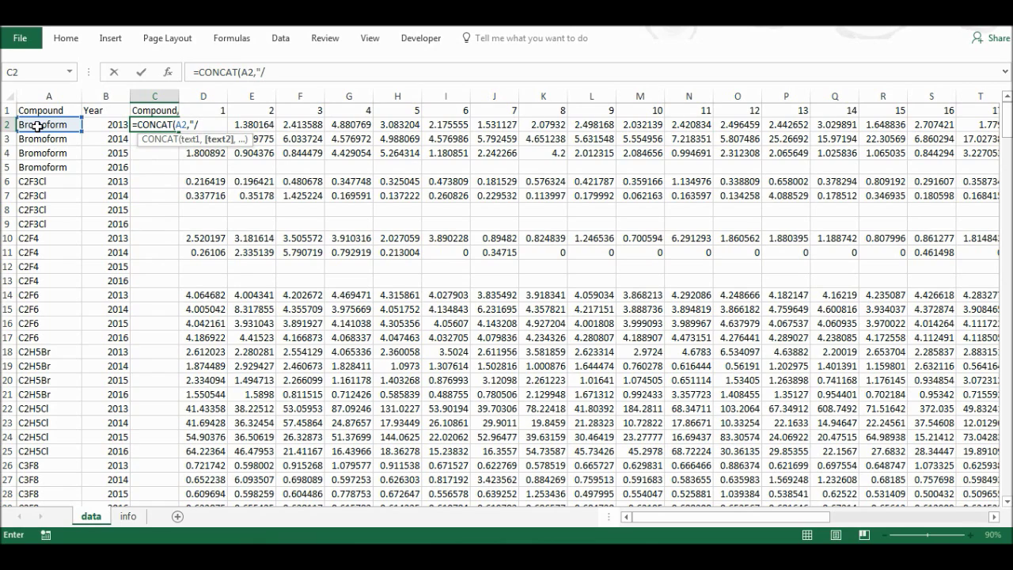
text(",)
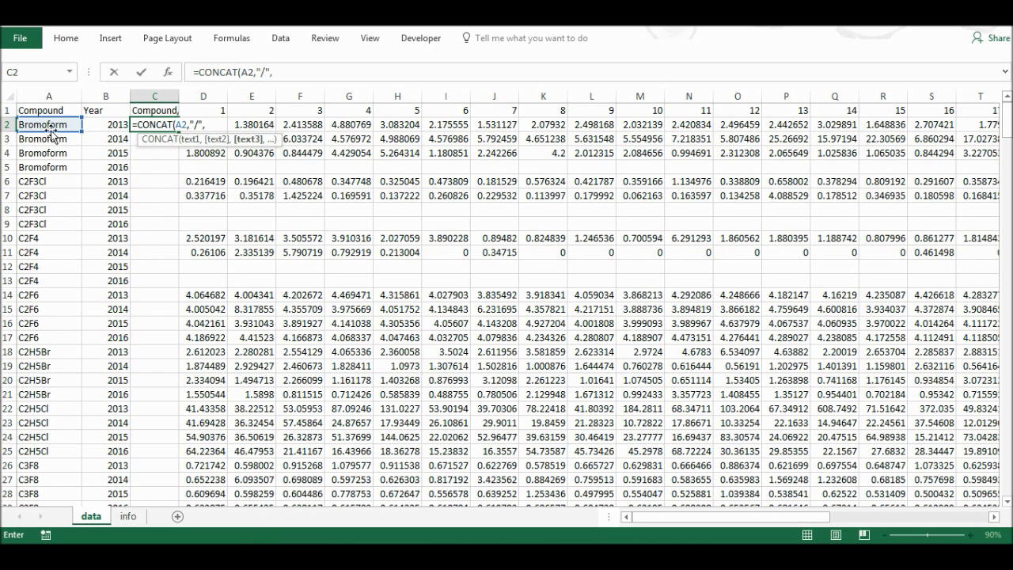
click(100, 124)
text())
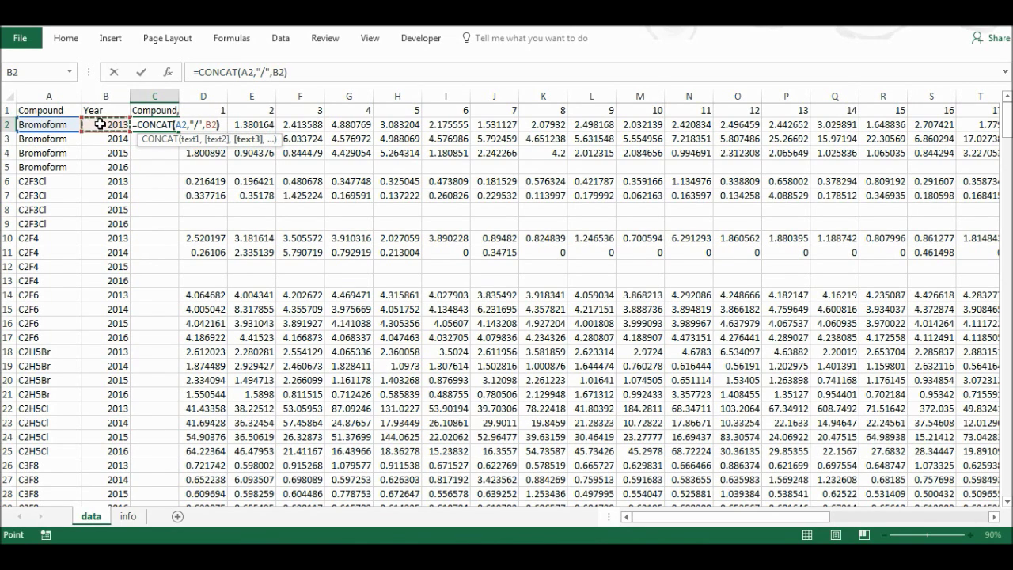
key(Return)
Fill the C2 formula down the Compound/Year column and fit column C's width to its contents.
click(164, 128)
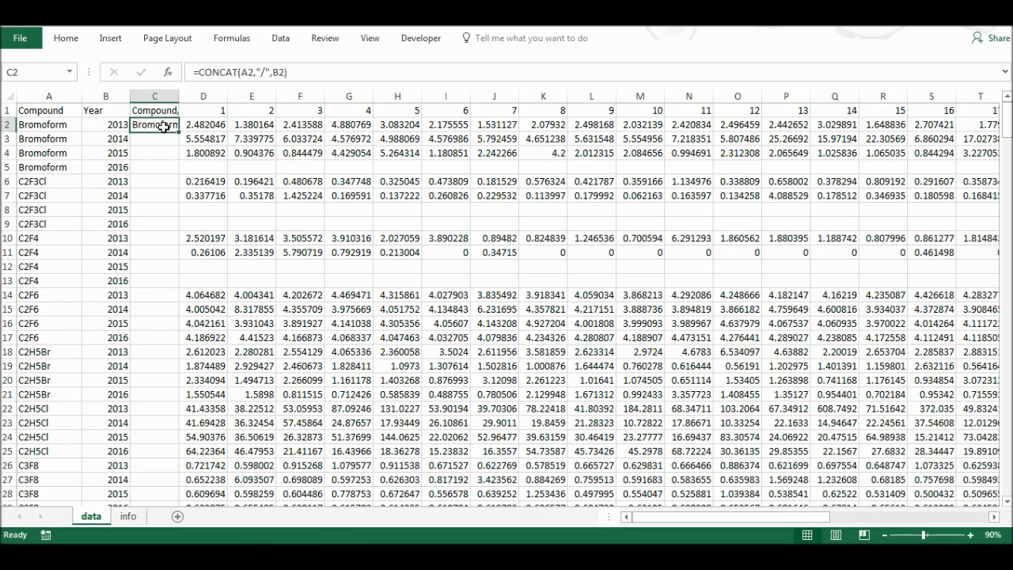
double_click(180, 131)
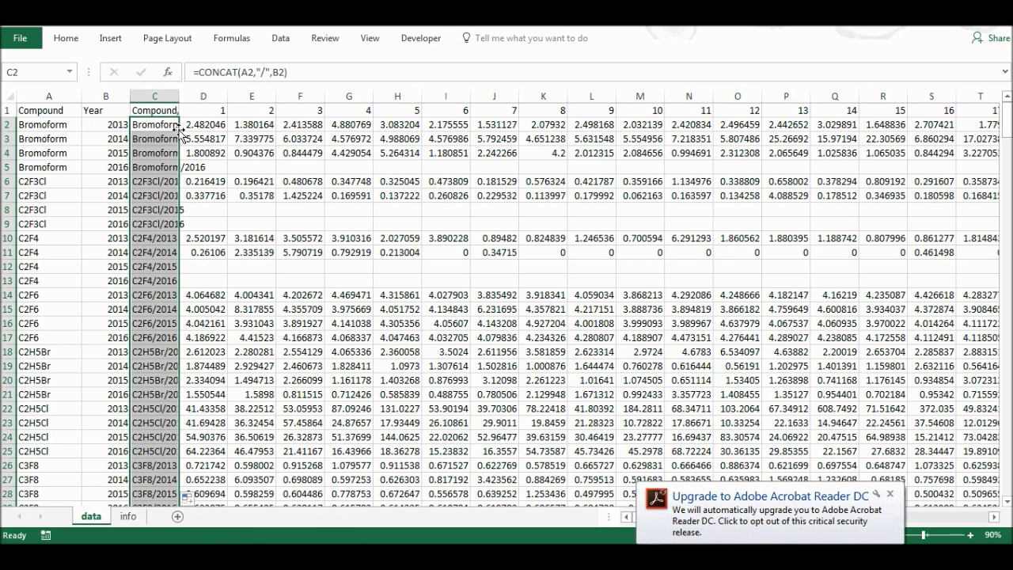
double_click(179, 96)
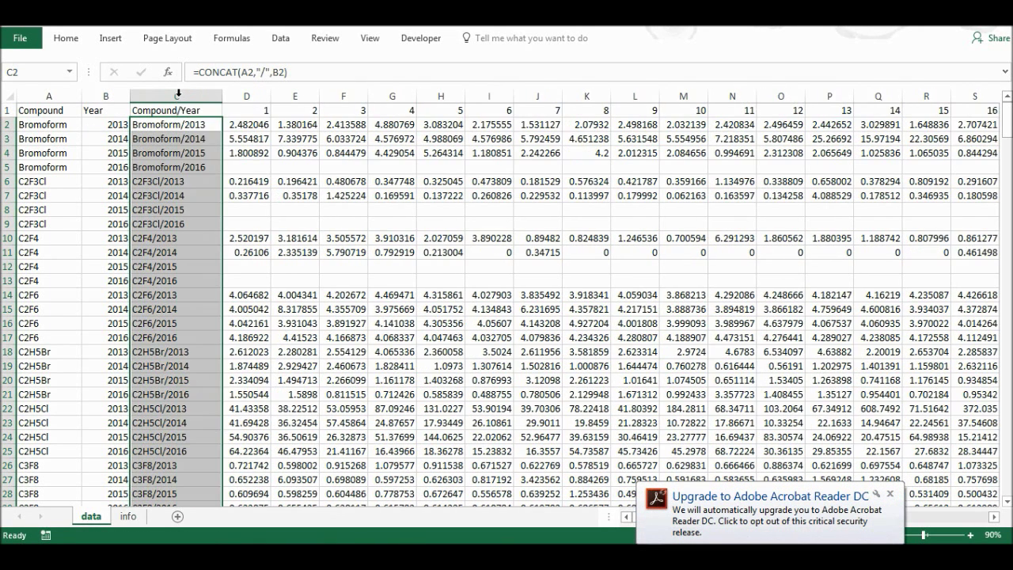
Check the last filled rows of the Year and Compound/Year columns, and return to header cell C1.
key(Left)
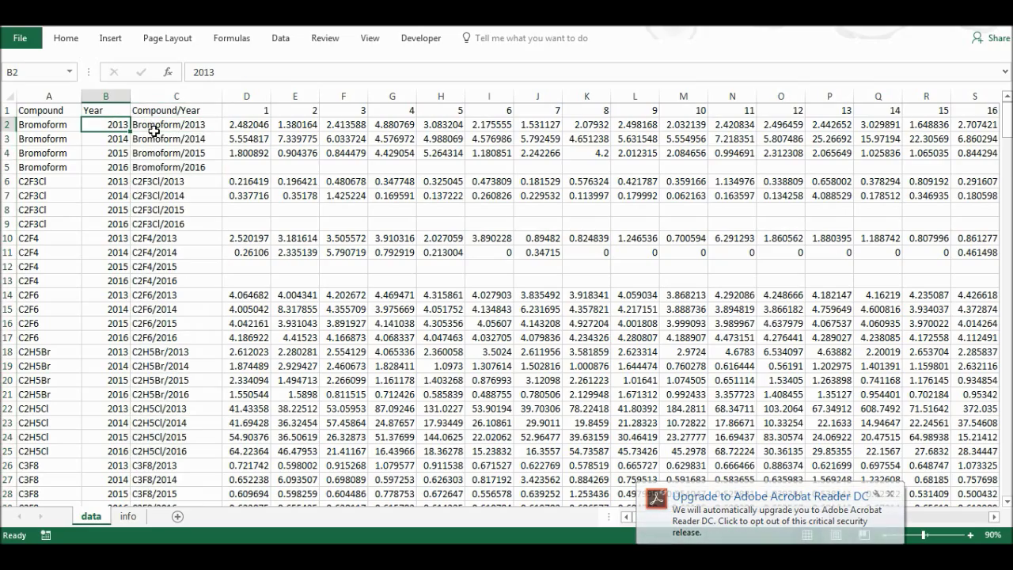
key(ctrl+Down)
key(Down)
key(Down)
key(Up)
key(Up)
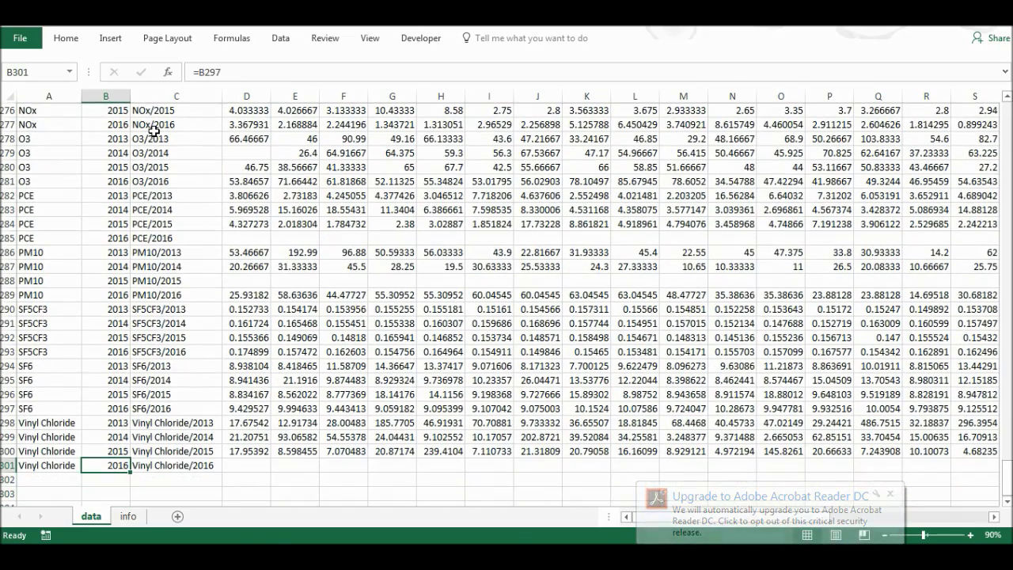
key(Right)
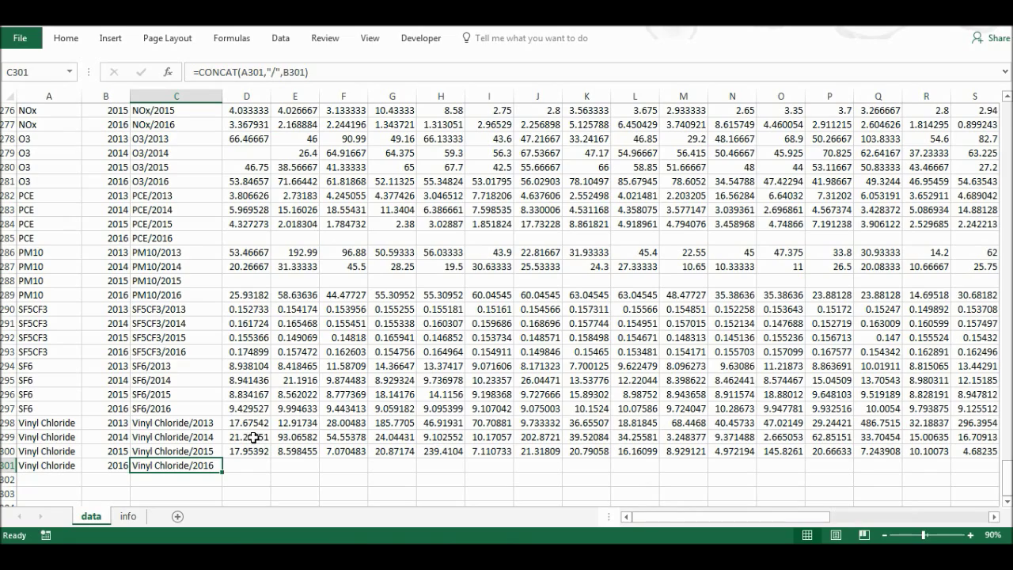
key(ctrl+Up)
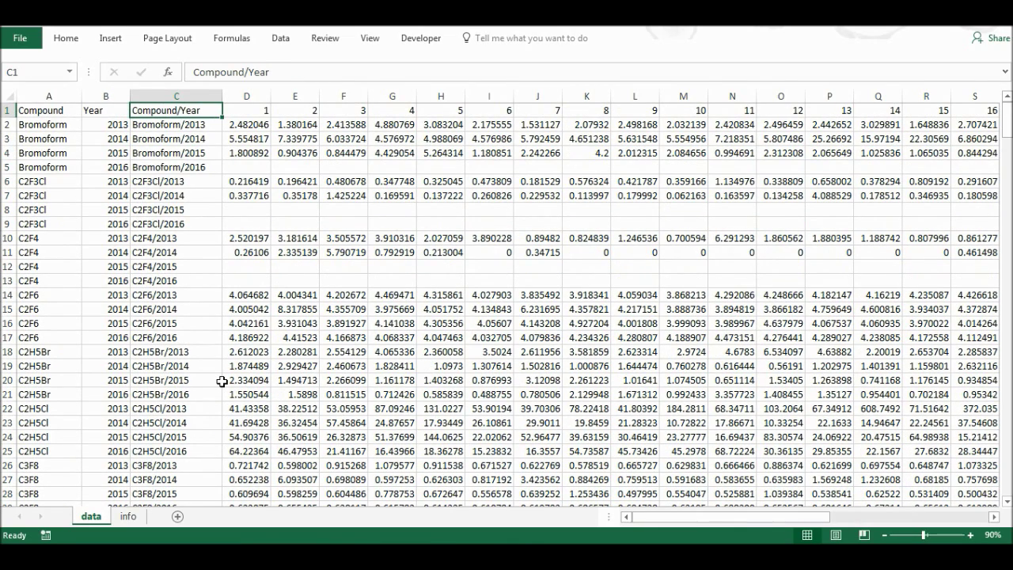
Start the PivotTable and PivotChart Wizard for a PivotTable from multiple consolidation ranges, choosing to create the page fields yourself.
key(alt)
key(d)
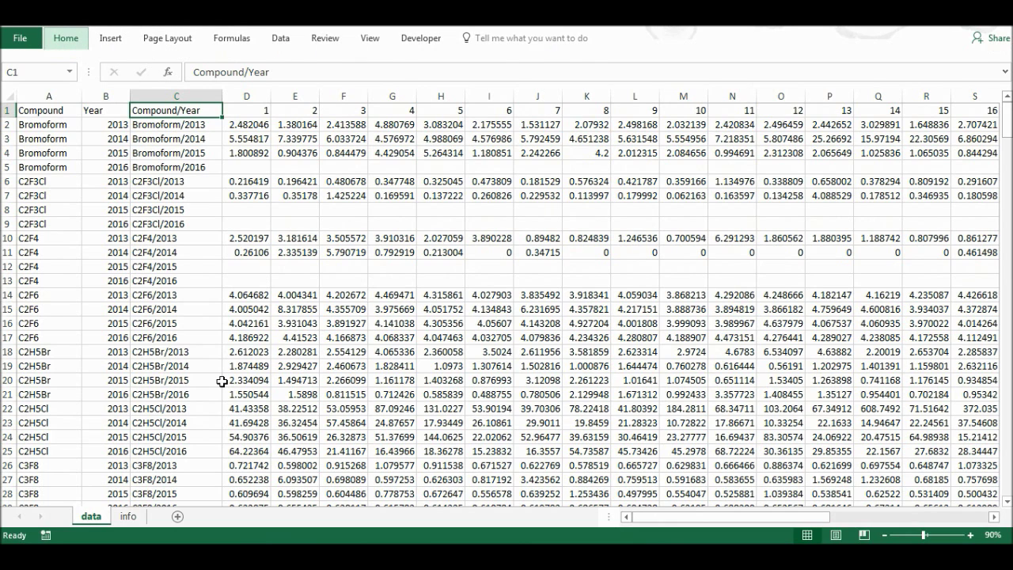
key(Escape)
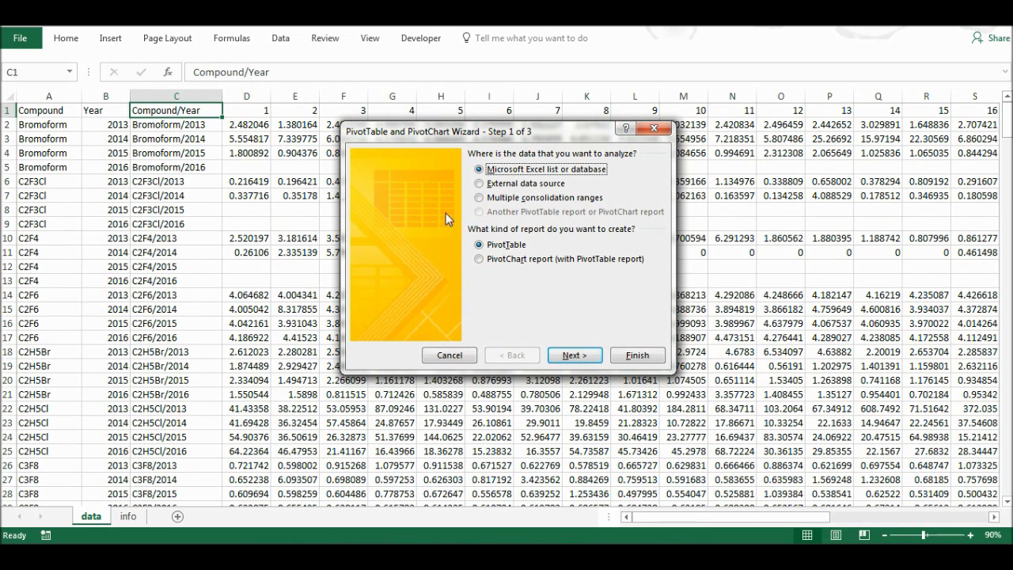
click(479, 199)
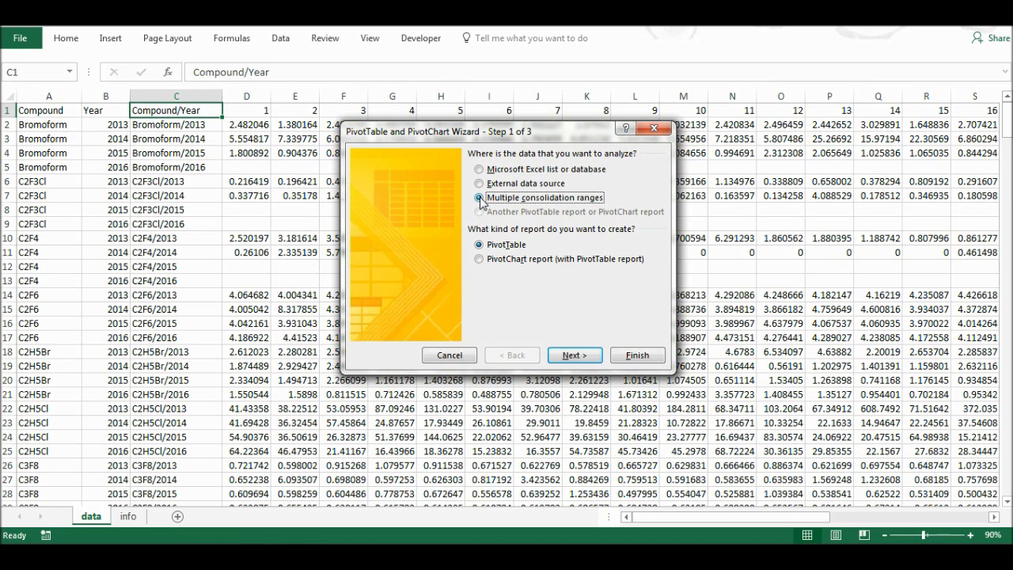
click(575, 354)
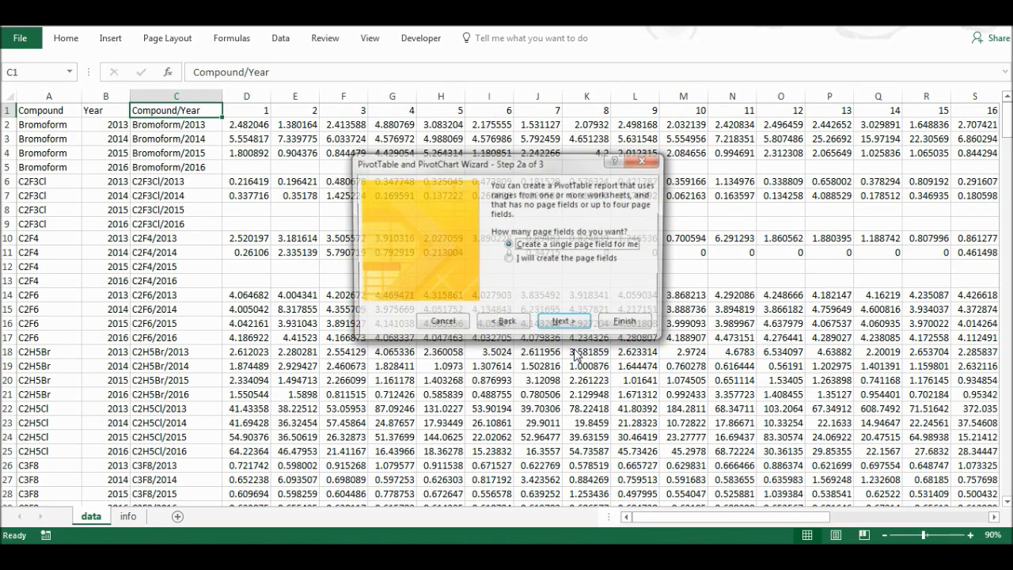
click(513, 261)
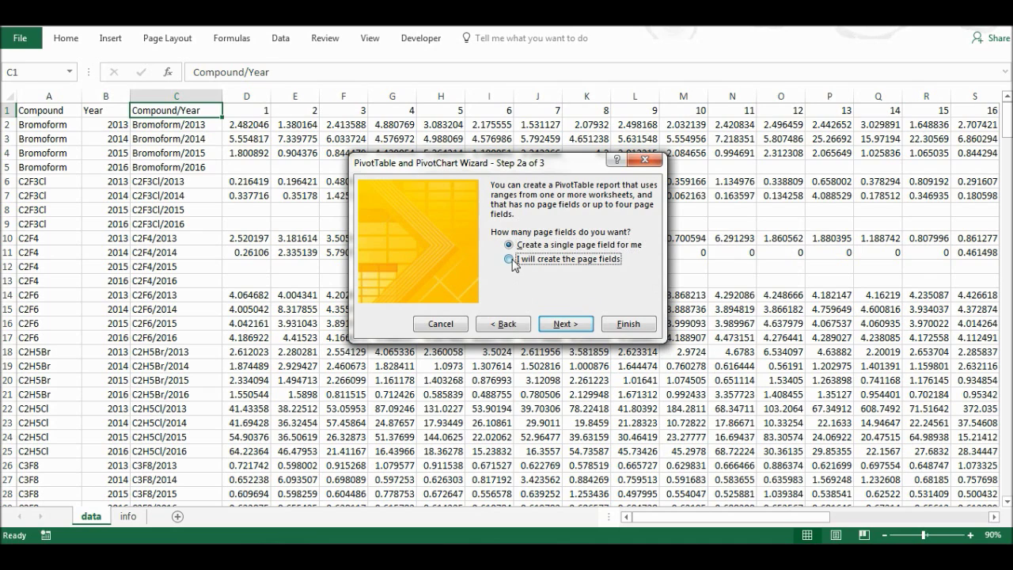
click(578, 324)
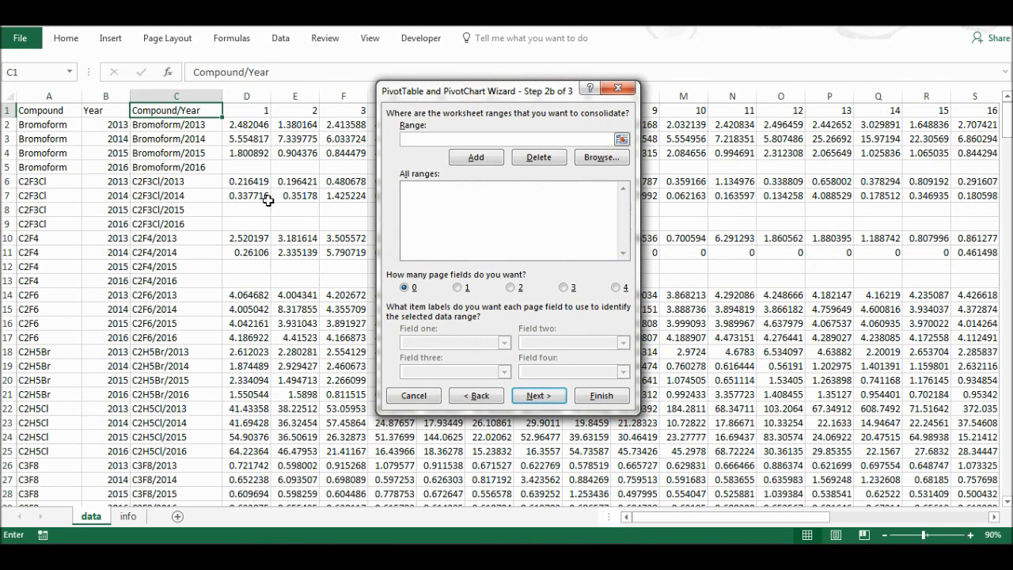
Add the range data!$C$1:$AJ$301 with 0 page fields and create the PivotTable on a new worksheet.
key(ctrl+shift+Right)
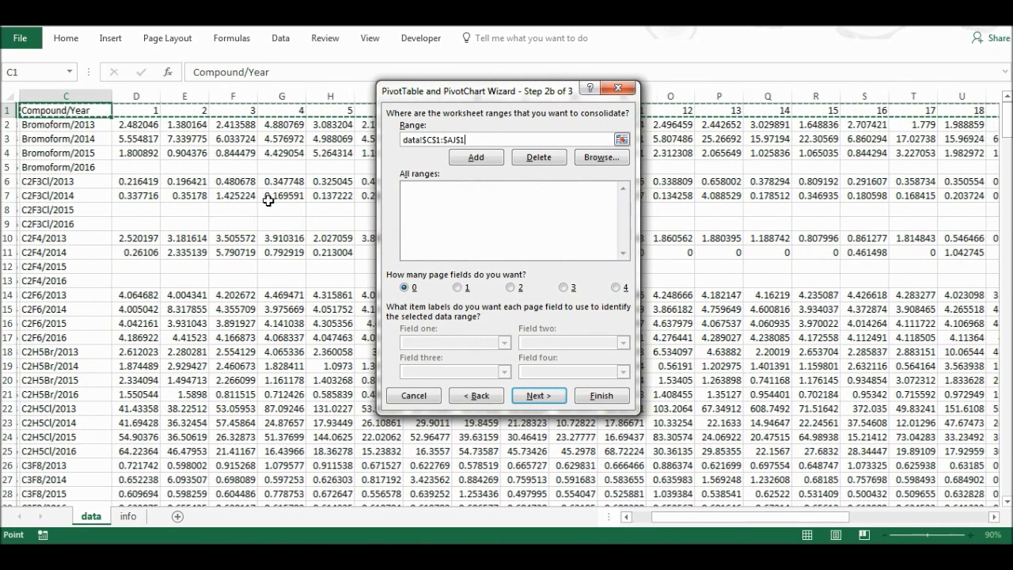
key(ctrl+shift+Down)
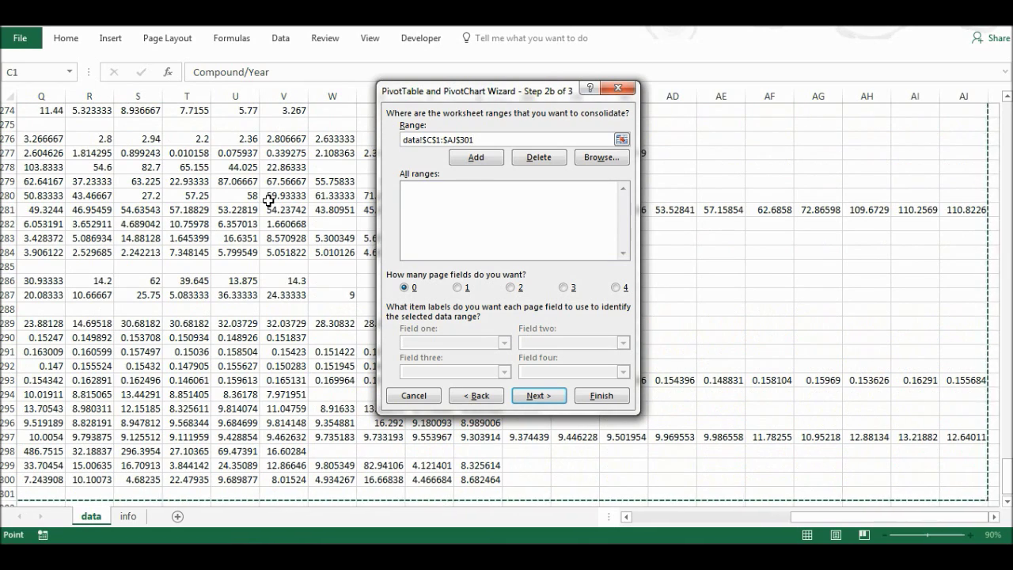
click(476, 158)
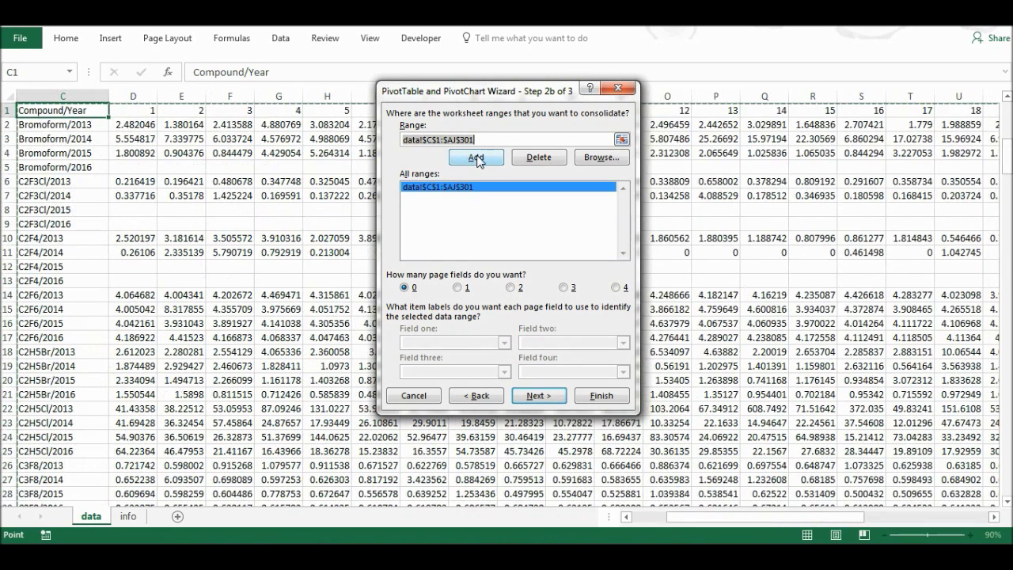
click(560, 400)
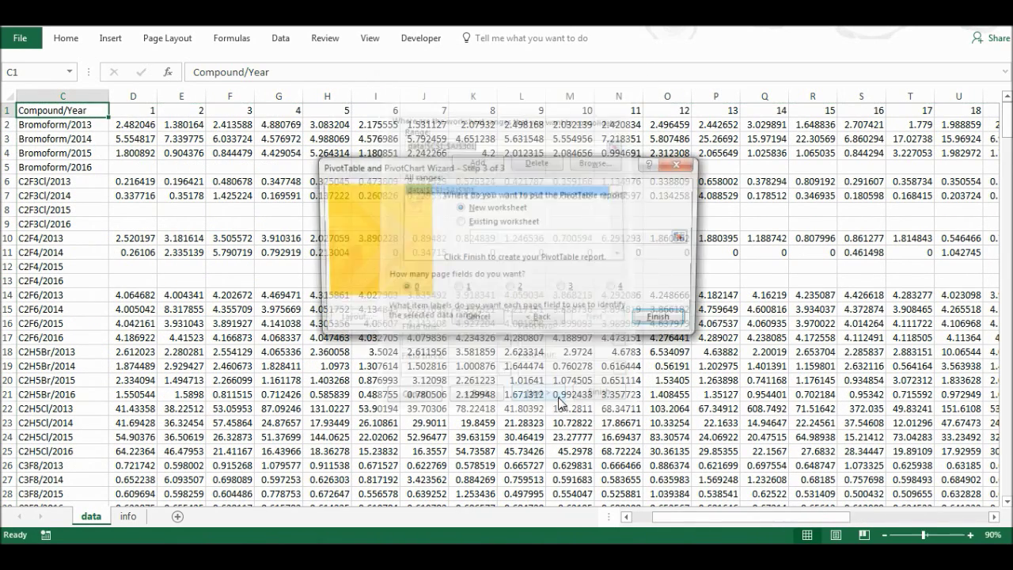
click(665, 319)
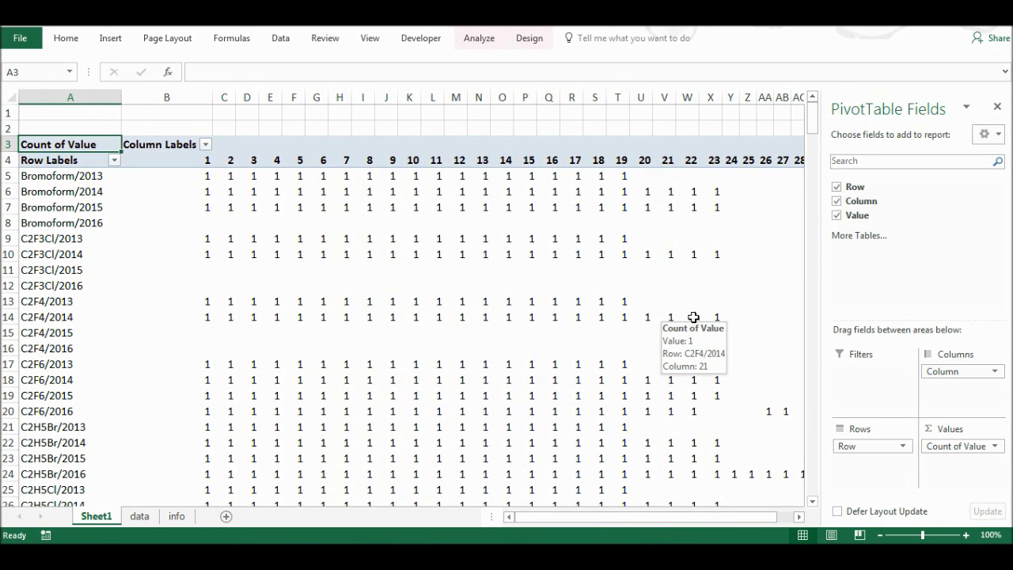
Remove the Column and Row fields from the PivotTable and drill into the remaining total to list its source records on a new sheet.
drag(969, 374, 947, 267)
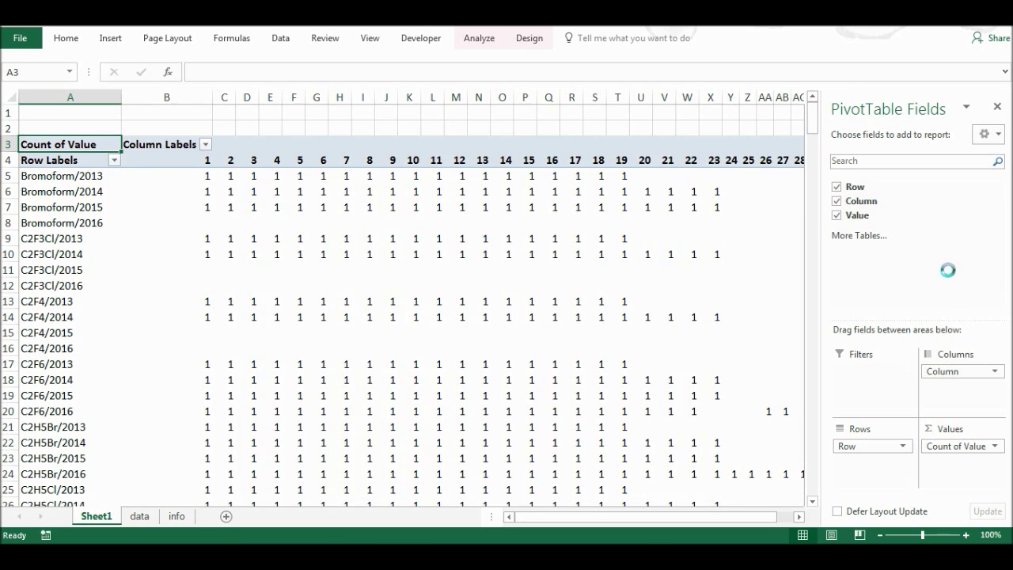
drag(876, 445, 892, 277)
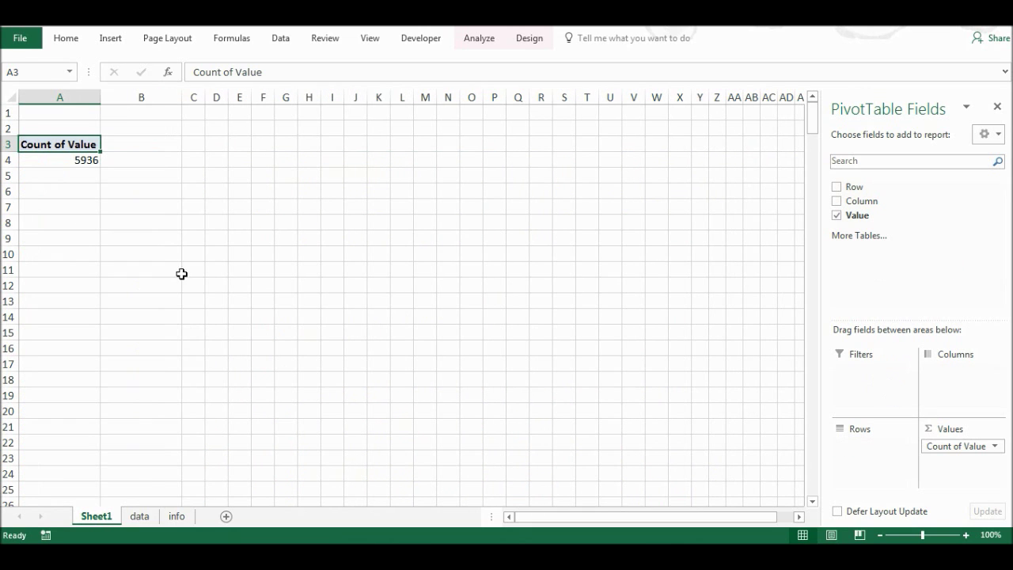
click(68, 161)
double_click(68, 159)
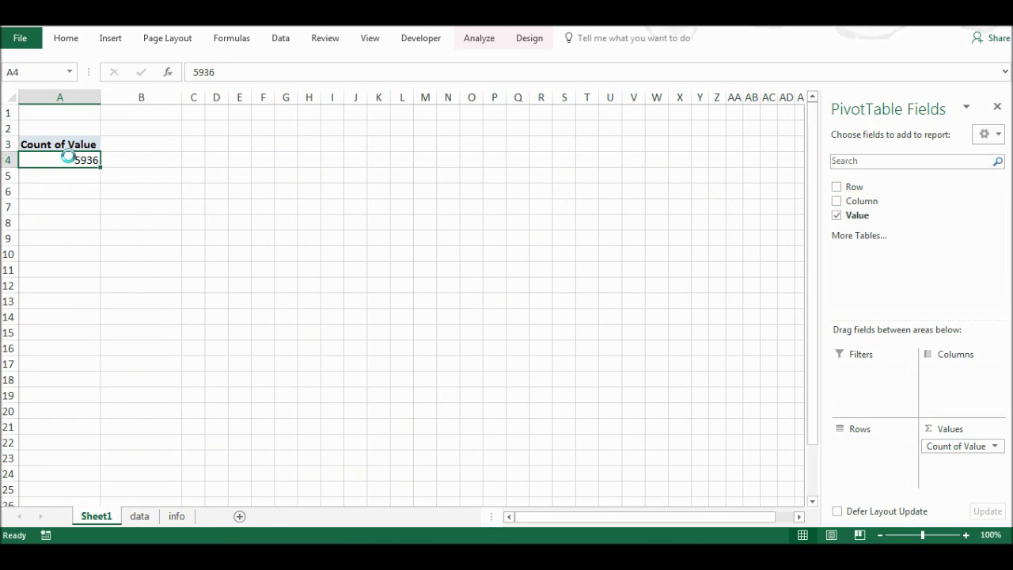
click(229, 145)
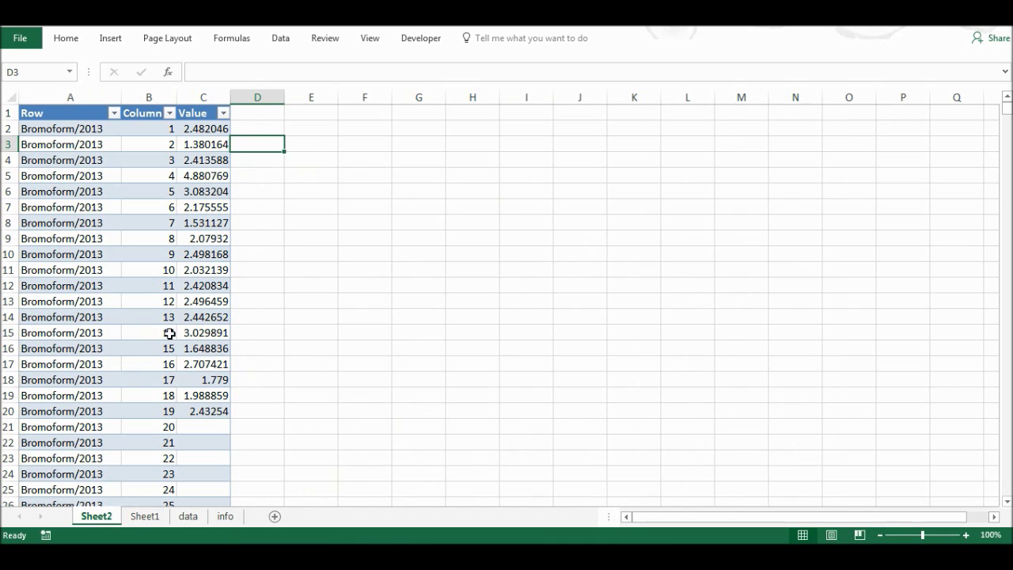
Insert an empty table column between the Row and Column fields on Sheet2.
click(149, 91)
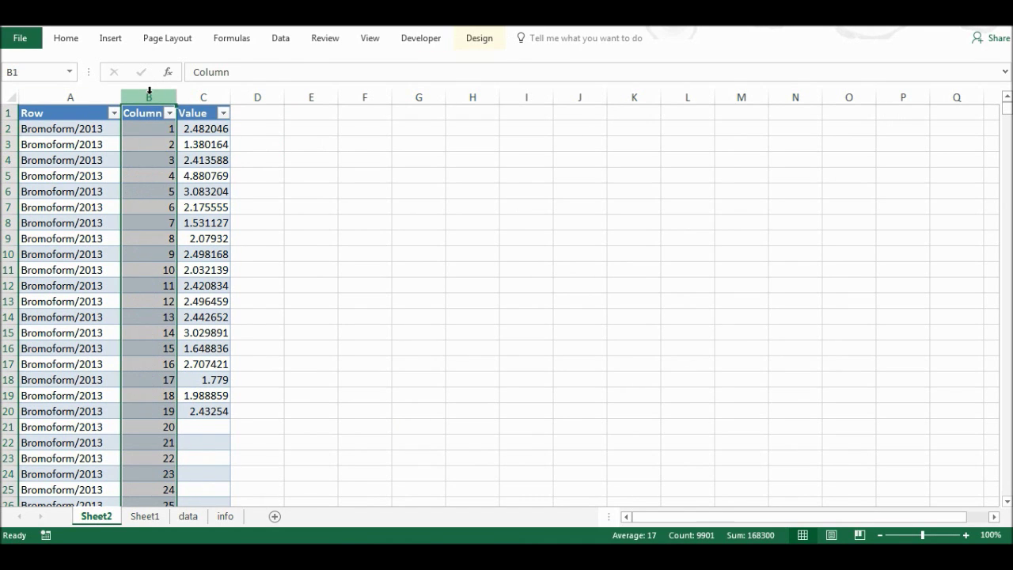
right_click(149, 91)
click(197, 198)
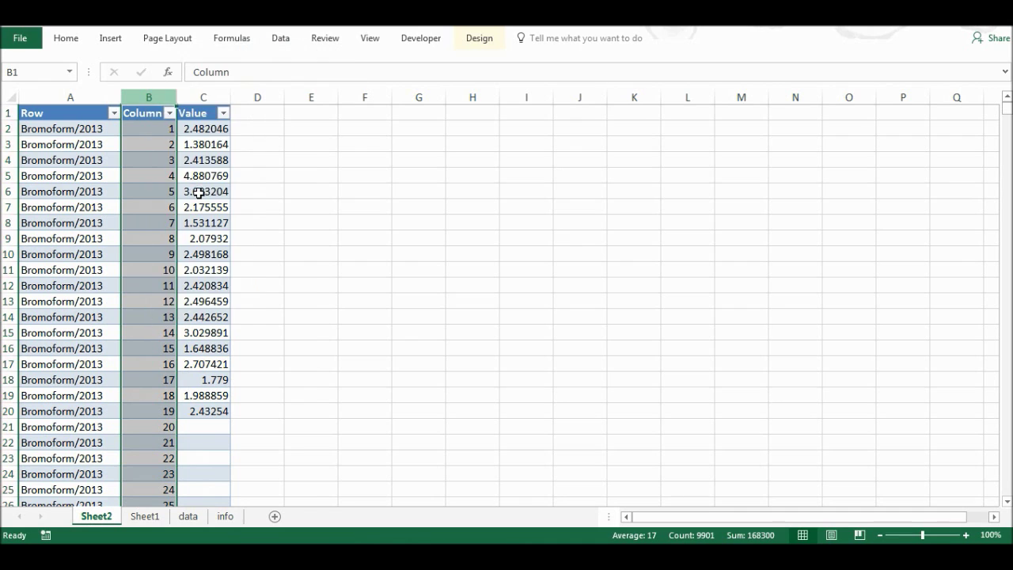
Split the compound/year labels in column A with Text to Columns, using "/" as the only delimiter and replacing the existing data.
click(82, 96)
click(282, 38)
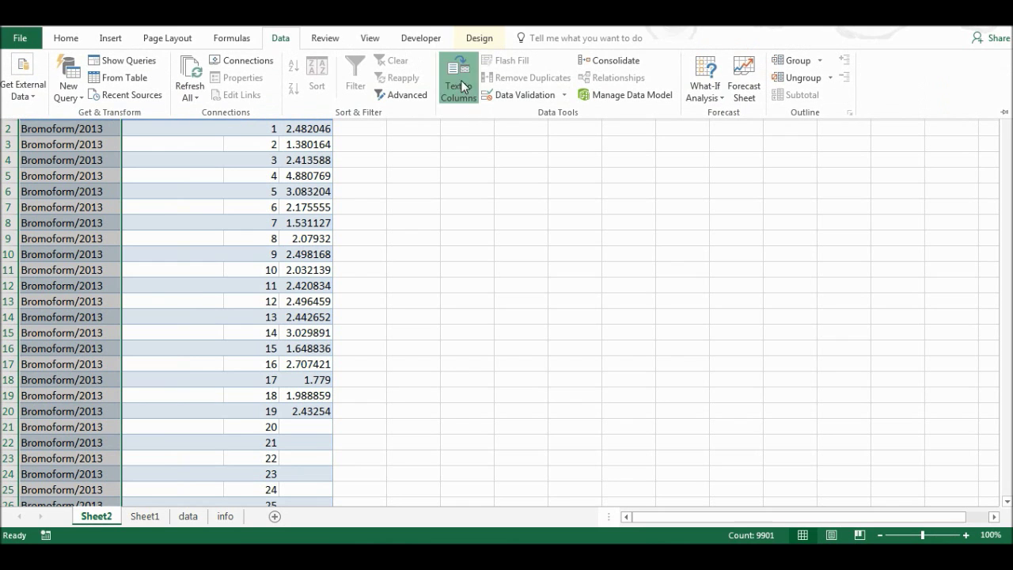
click(459, 82)
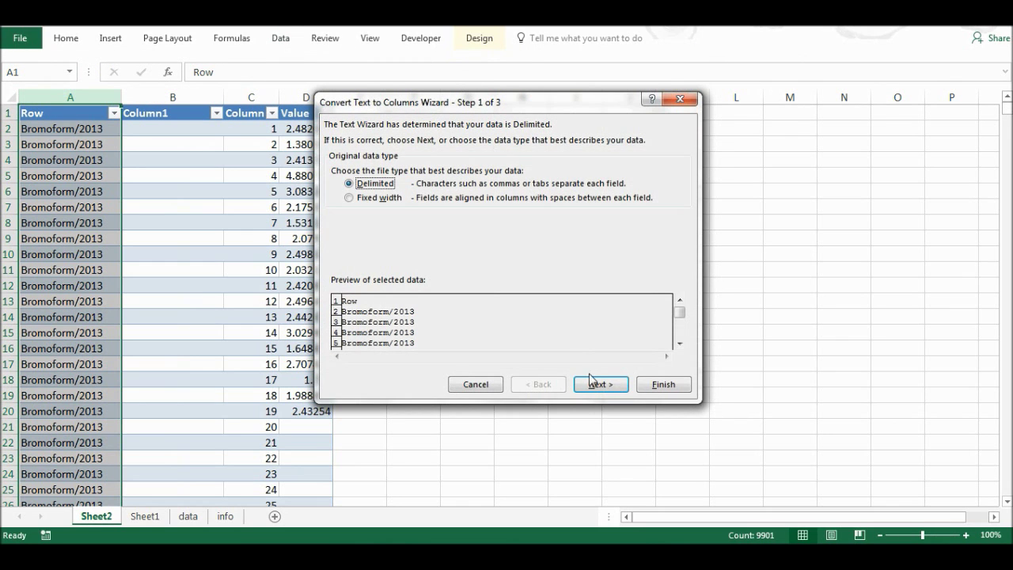
click(592, 383)
click(336, 168)
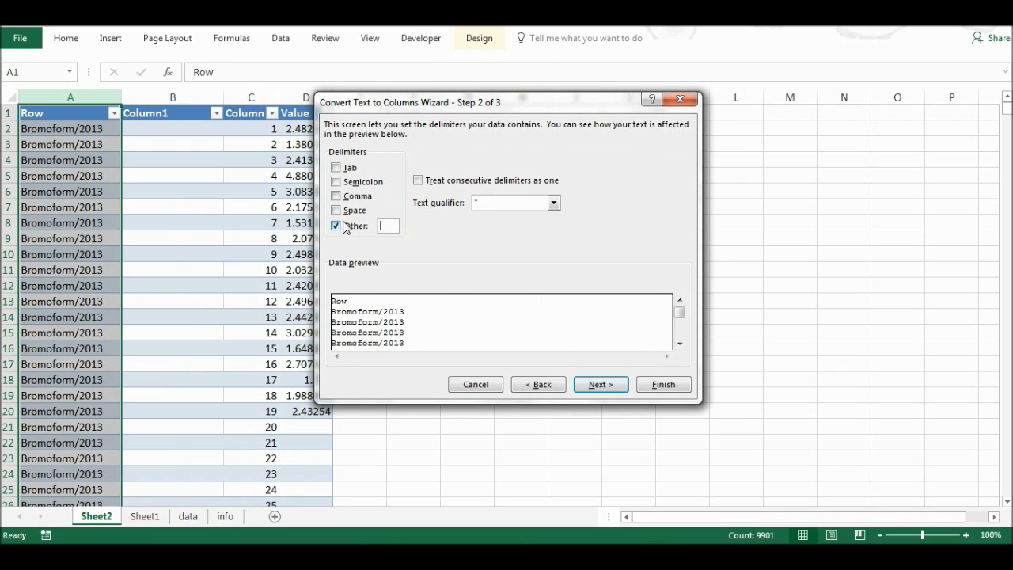
click(610, 386)
click(663, 385)
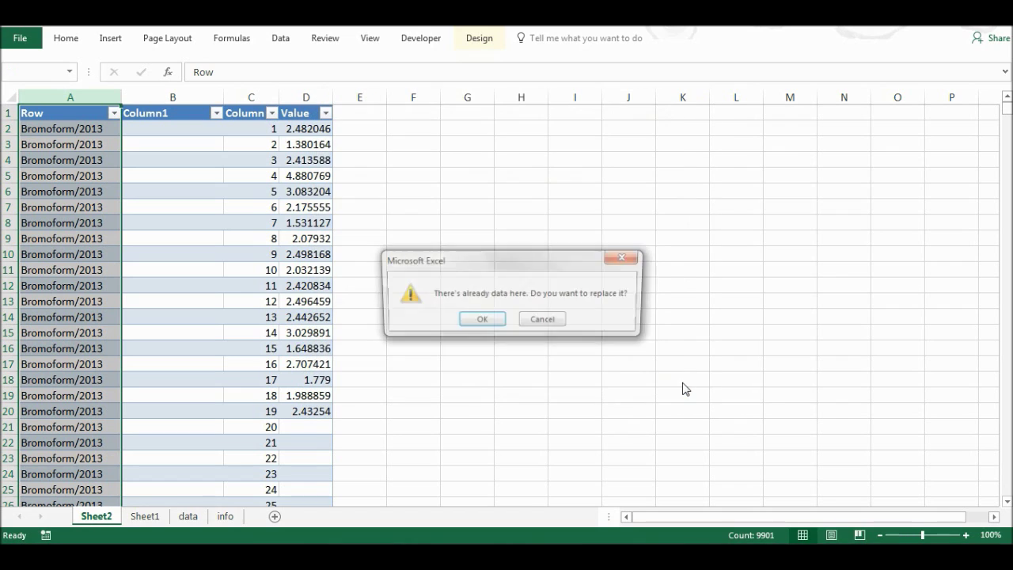
click(480, 321)
click(147, 157)
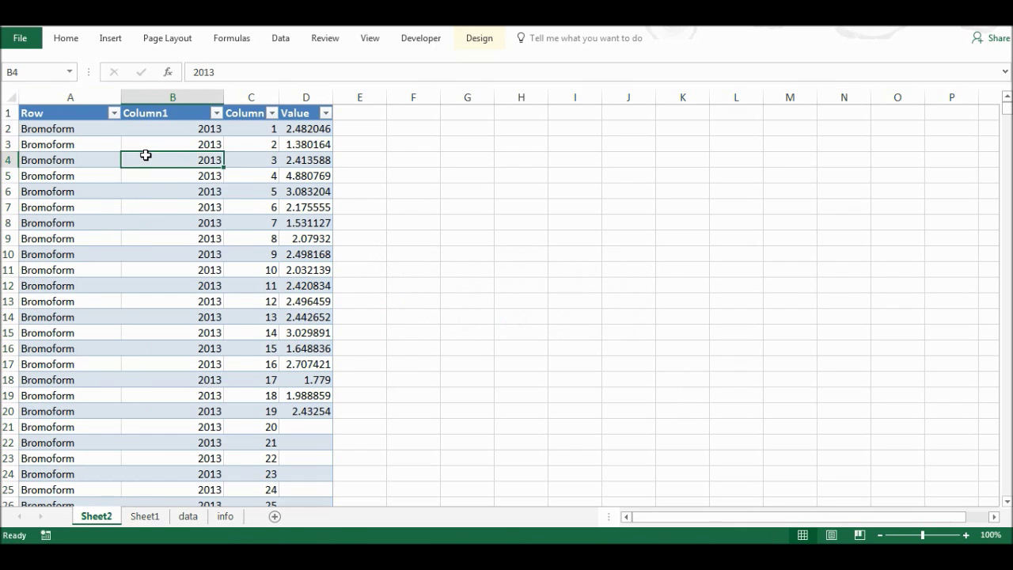
click(90, 128)
click(169, 128)
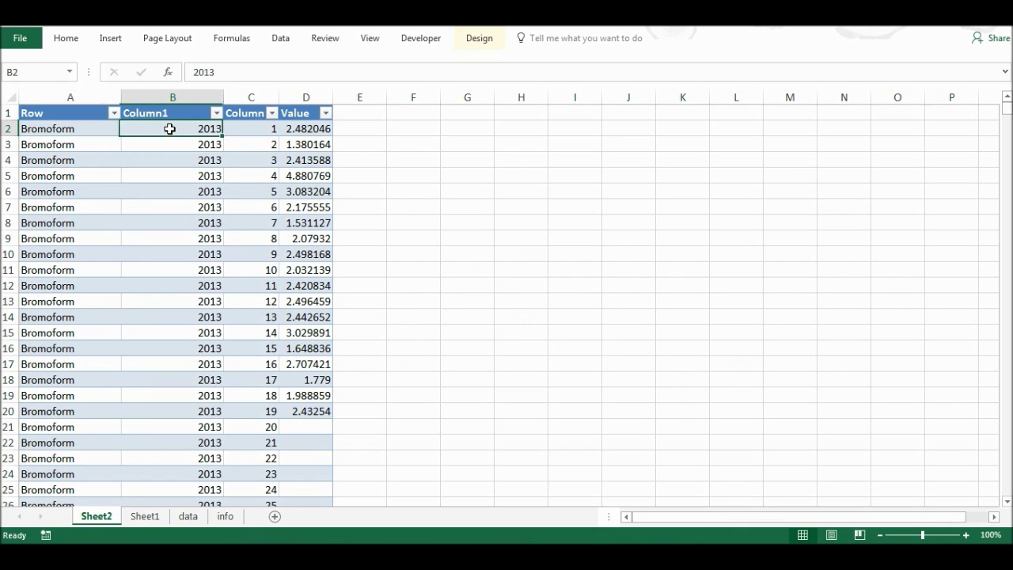
Rename the table headers to Compound, Year, Sample no. and Concentration, and fit the Concentration column's width to its contents.
click(60, 113)
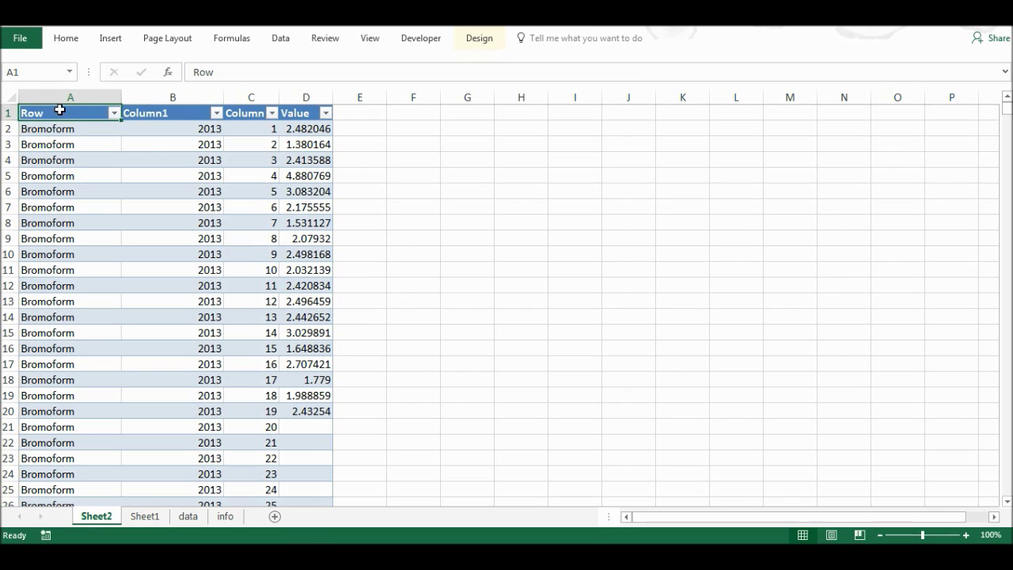
text(Compound)
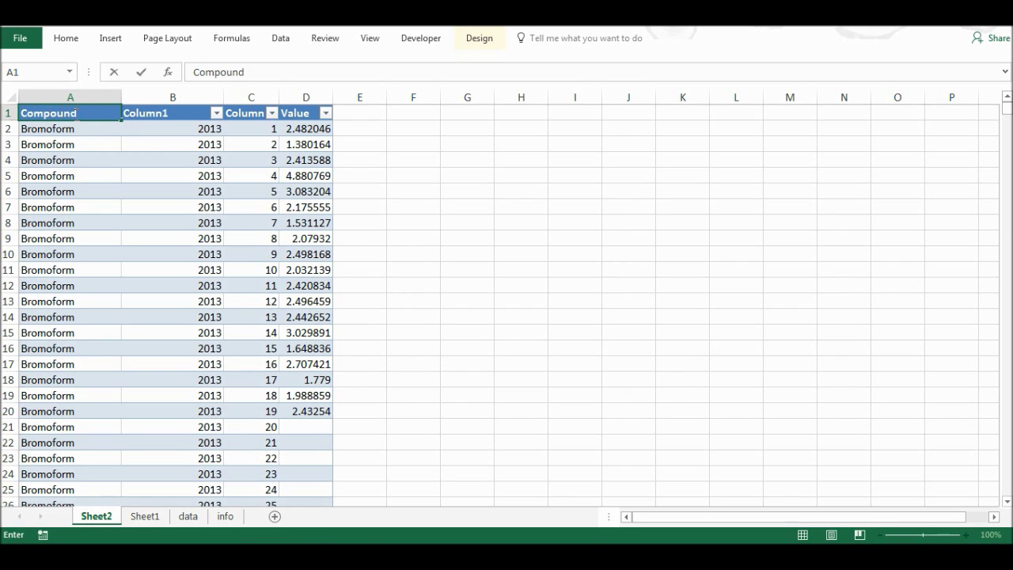
key(Tab)
text(Year)
key(Tab)
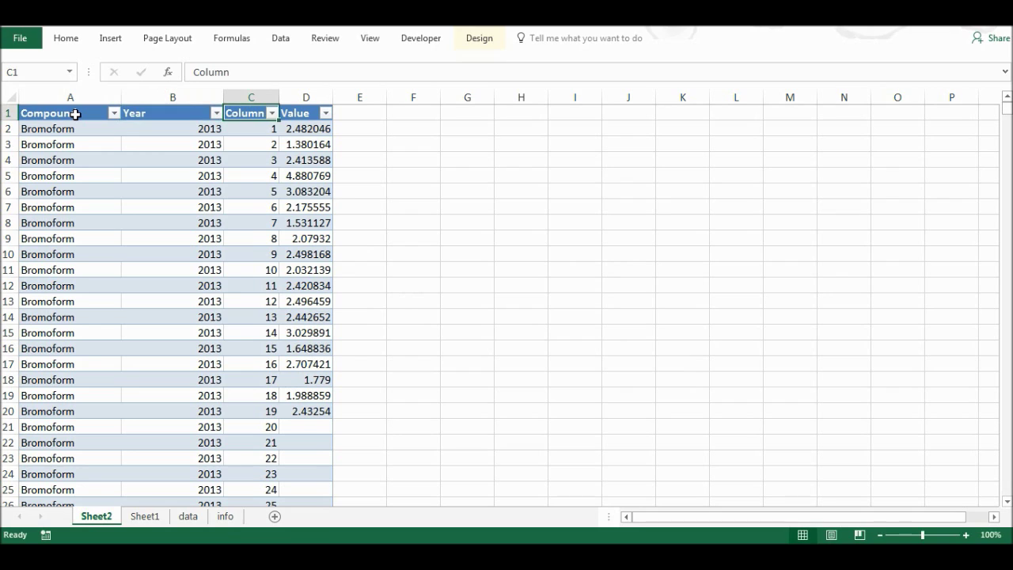
text(Sample no.)
key(Tab)
text(Concentration)
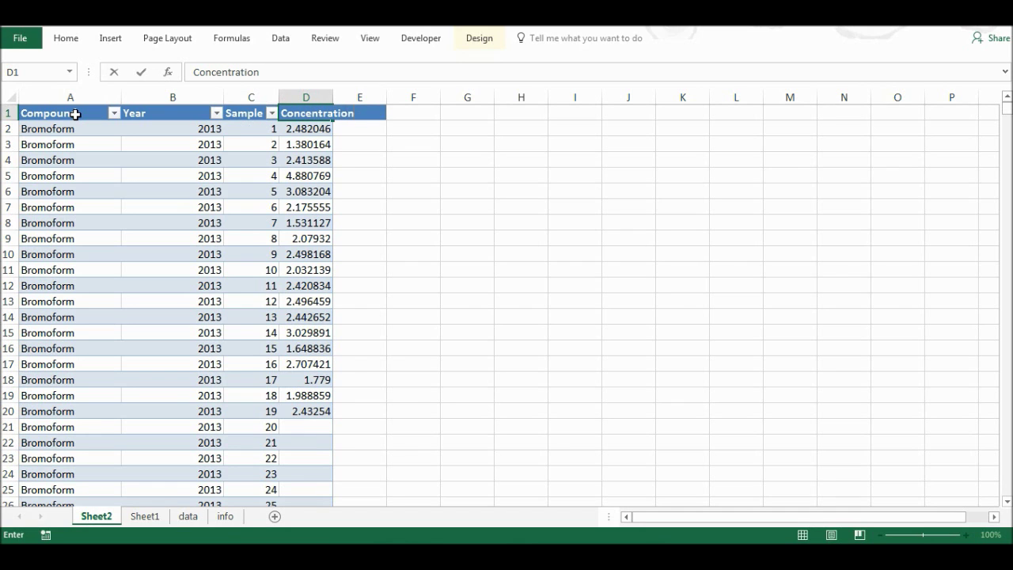
key(Return)
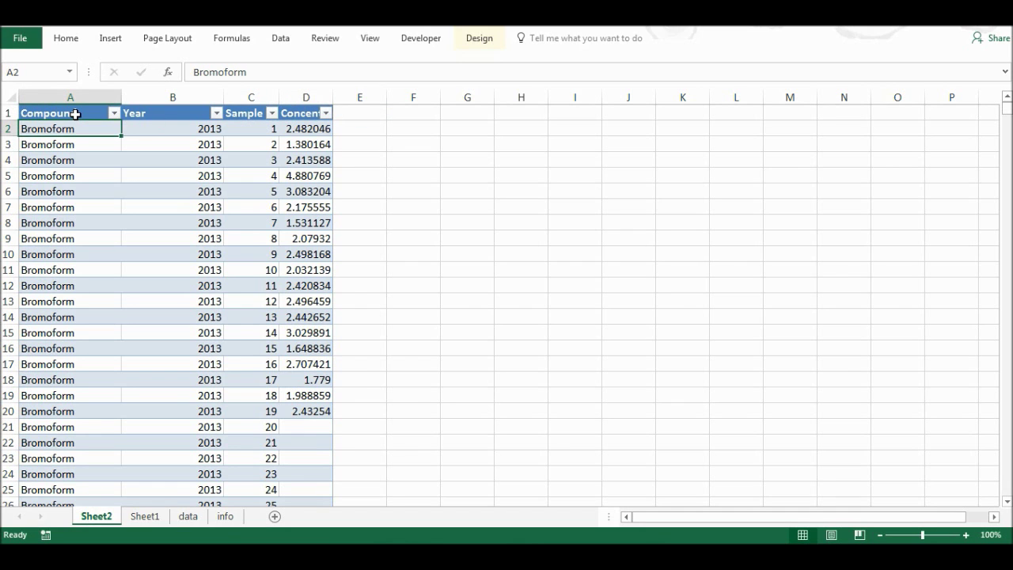
double_click(334, 95)
click(337, 92)
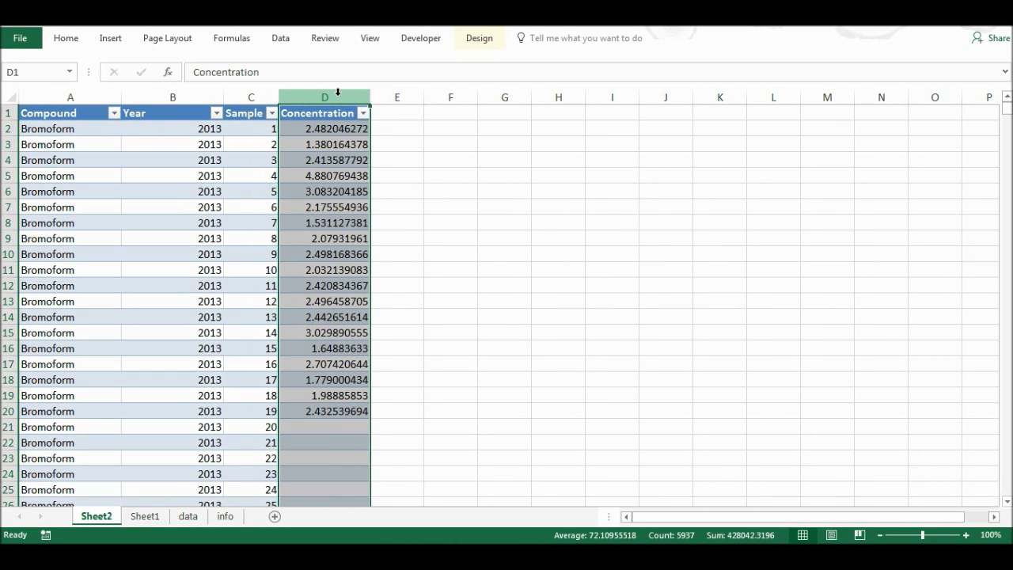
Create a PivotTable from the whole Sheet2 table on a new worksheet.
click(138, 161)
key(ctrl+a)
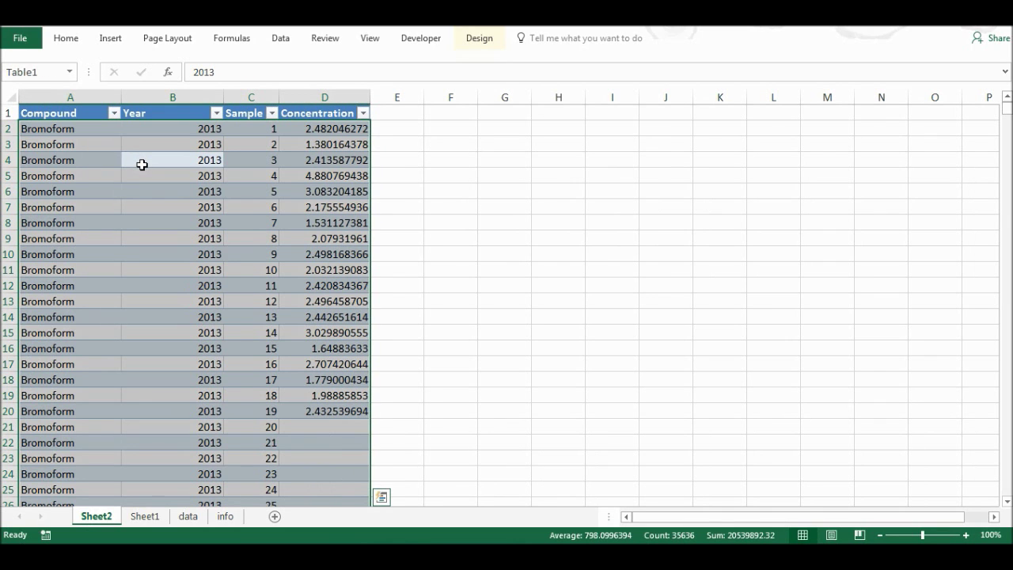
click(111, 38)
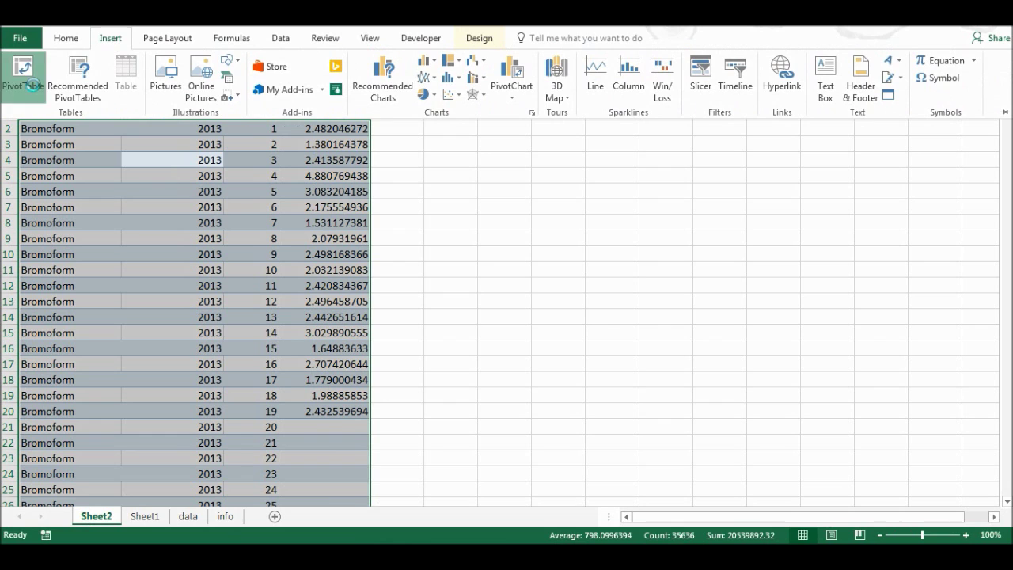
click(31, 87)
click(554, 357)
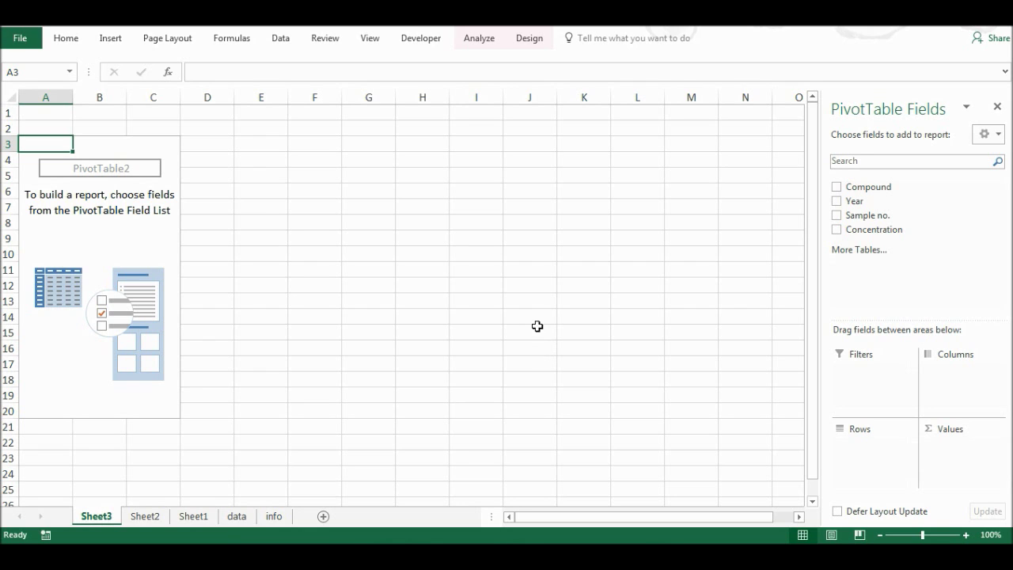
Lay out the PivotTable with Concentration as values, Sample no. as rows, and Compound followed by Year as columns.
drag(891, 230, 959, 449)
drag(886, 224, 882, 455)
drag(881, 188, 947, 369)
drag(868, 202, 957, 404)
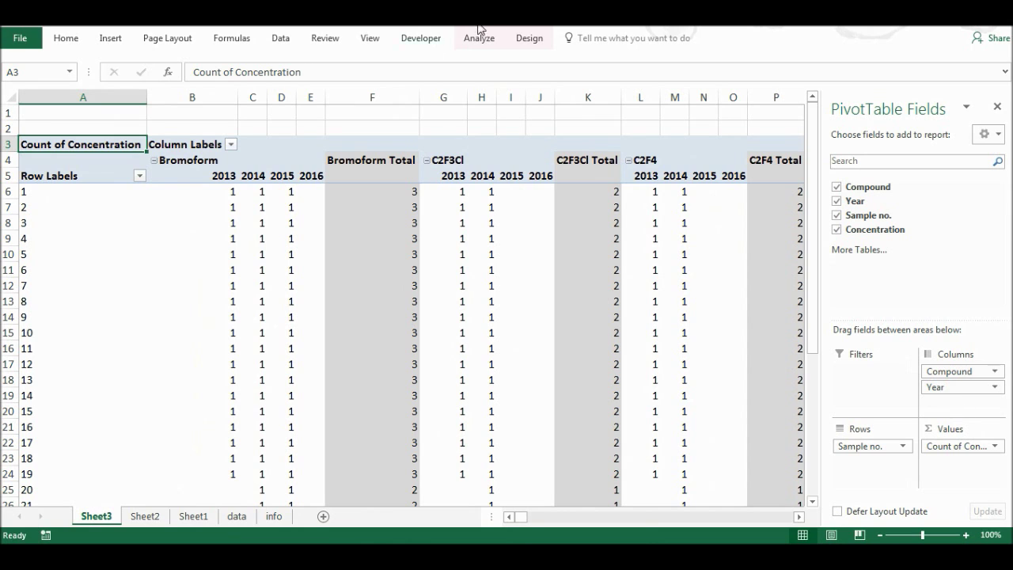
Hide all subtotals and switch off grand totals for rows and columns in the PivotTable.
click(545, 43)
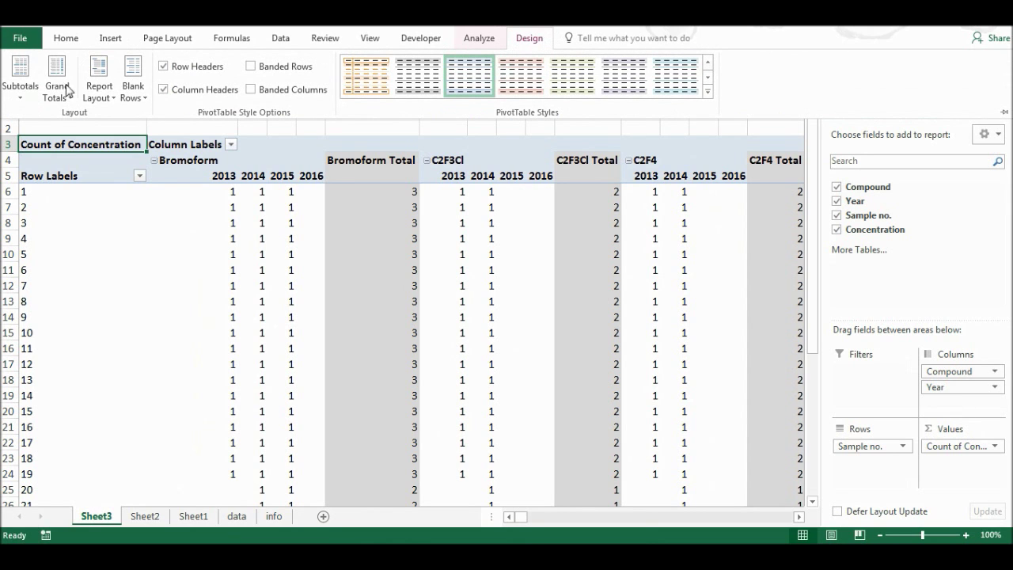
click(19, 87)
click(70, 127)
click(57, 87)
click(72, 133)
click(269, 239)
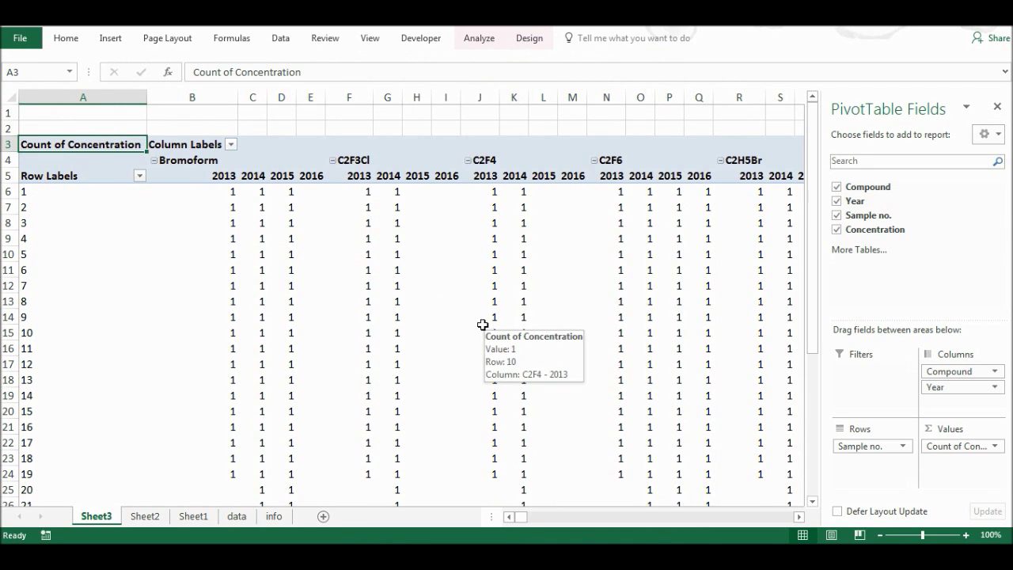
Summarize the Concentration values by Average instead of Count.
click(992, 446)
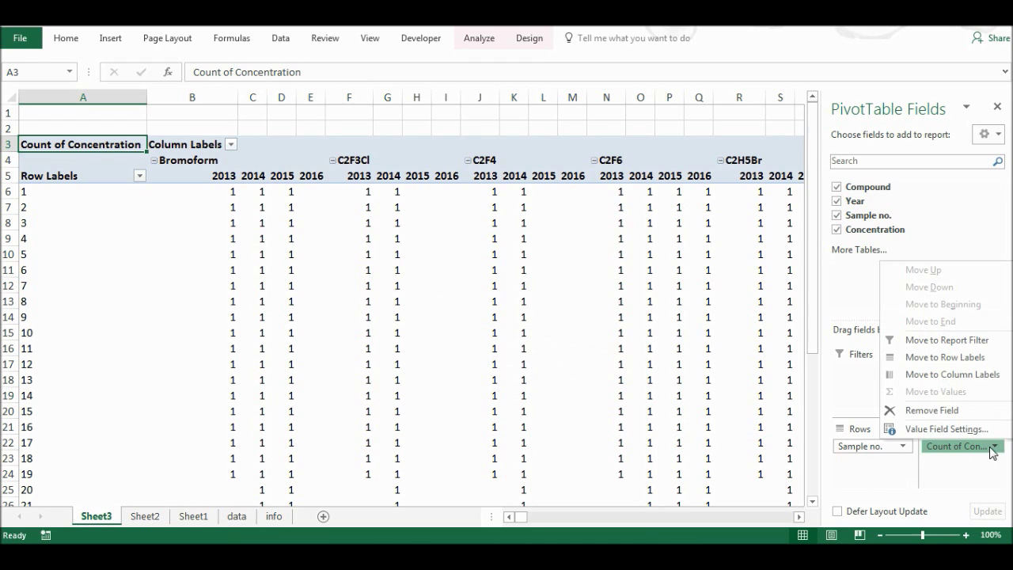
click(968, 430)
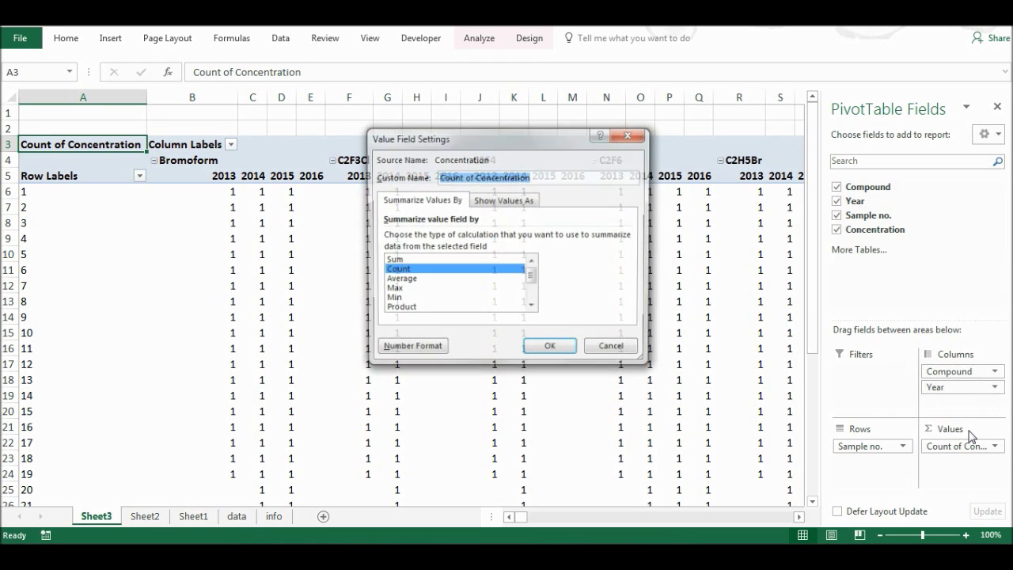
click(407, 281)
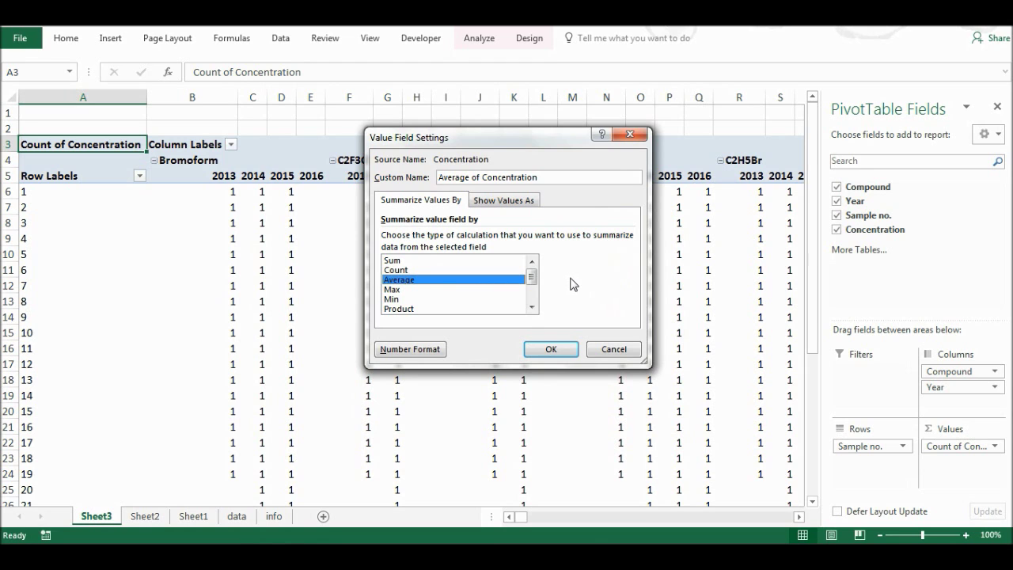
click(563, 348)
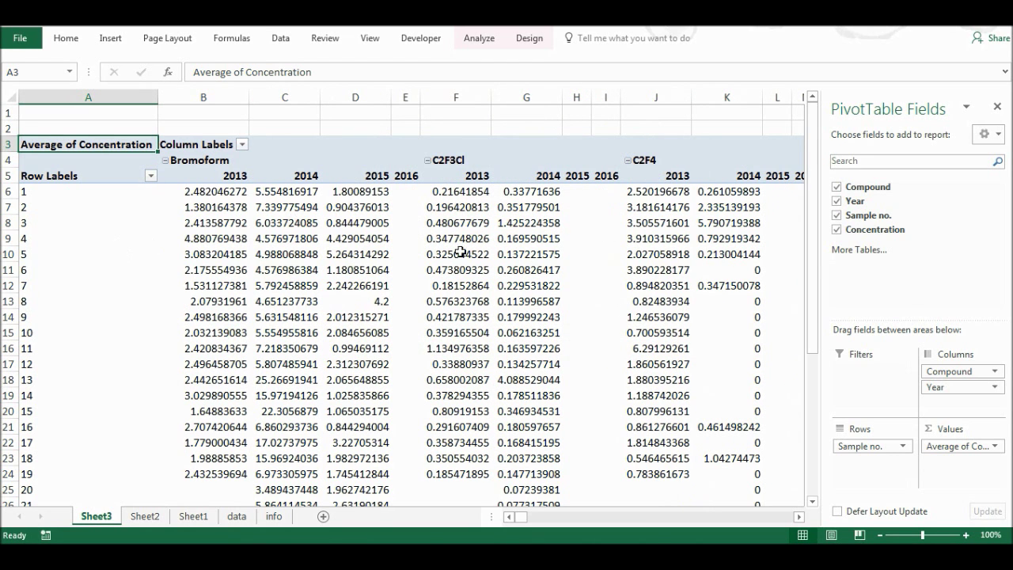
Insert 13 blank rows above the PivotTable and nine blank columns before it on Sheet3.
click(89, 222)
drag(9, 115, 4, 303)
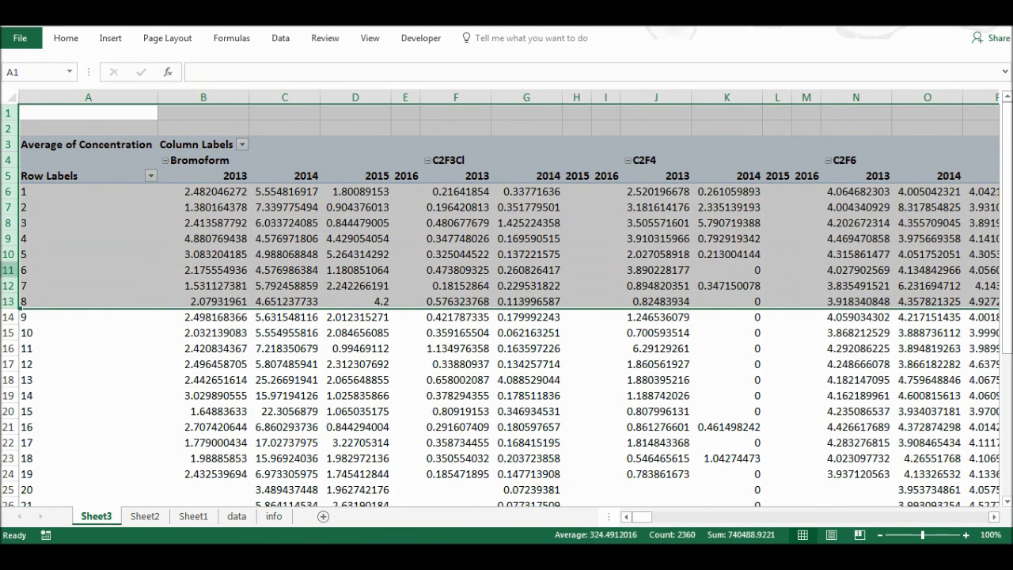
right_click(5, 271)
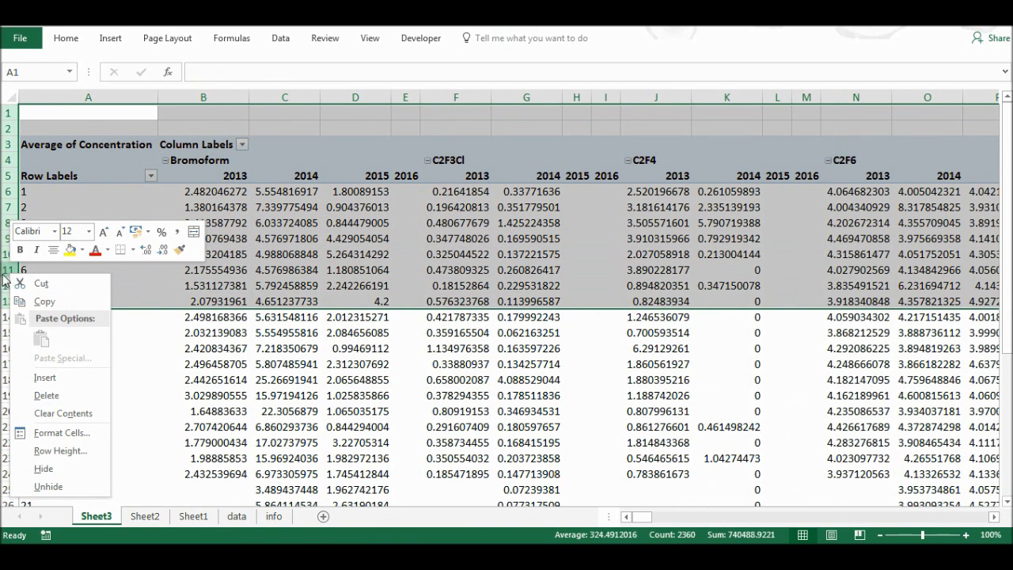
click(55, 379)
drag(94, 97, 599, 96)
right_click(597, 95)
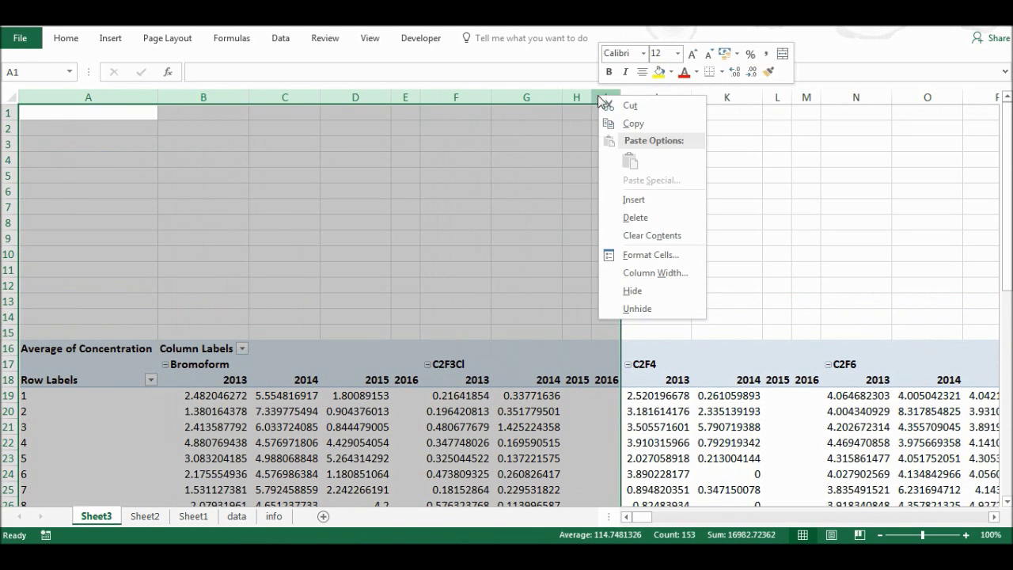
click(662, 201)
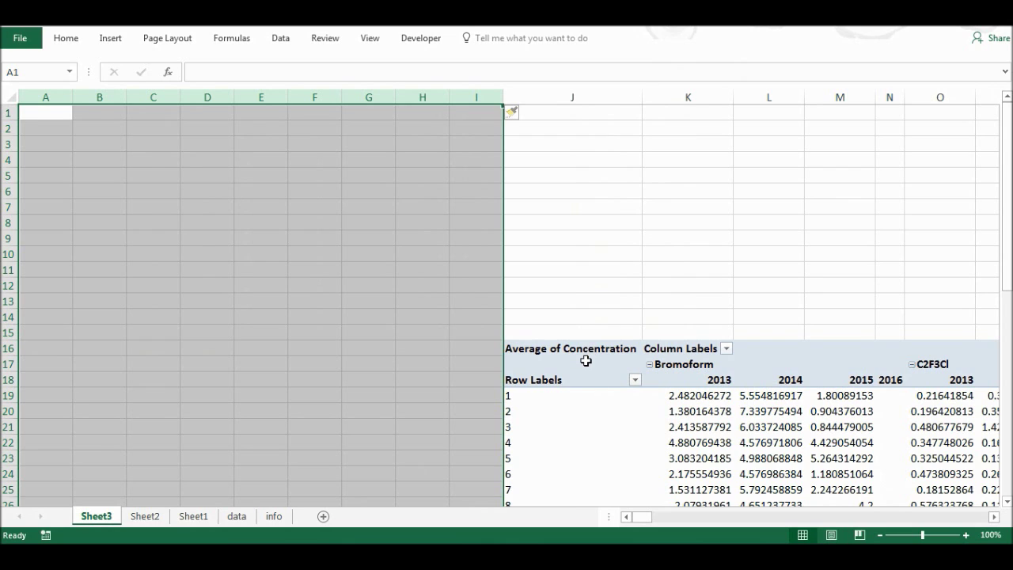
Insert a slicer for the Compound field of the PivotTable.
click(585, 361)
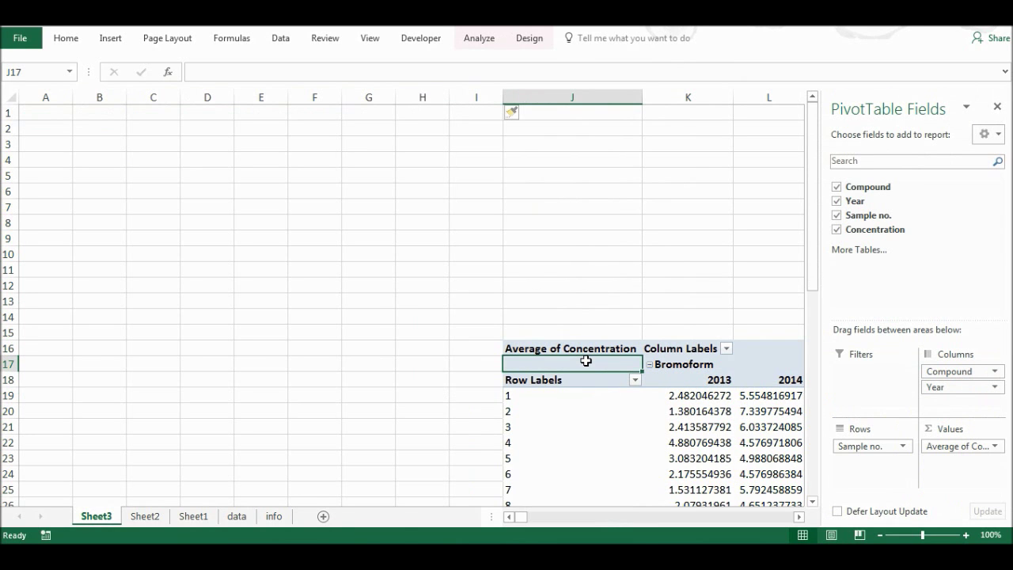
click(479, 38)
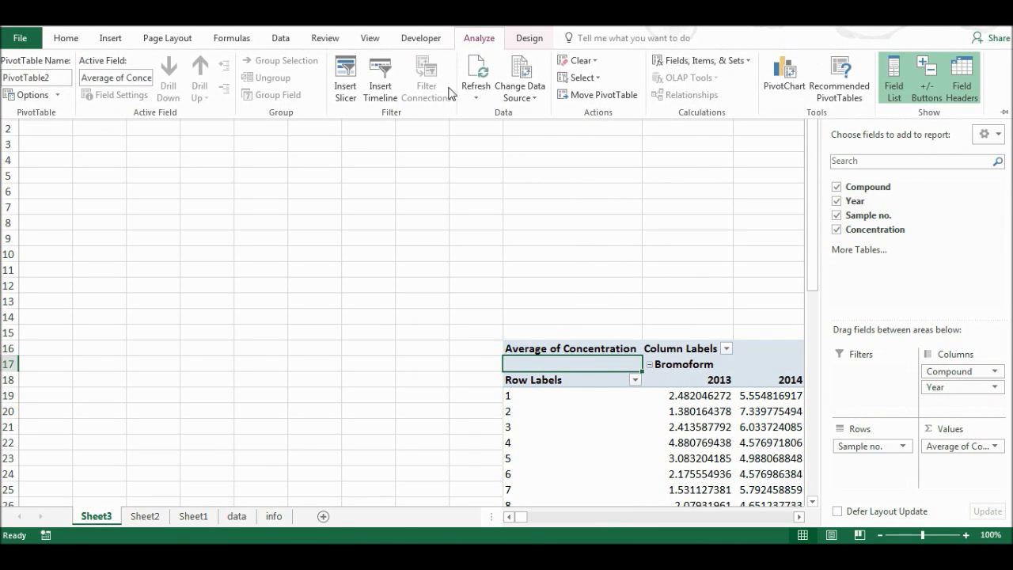
click(347, 91)
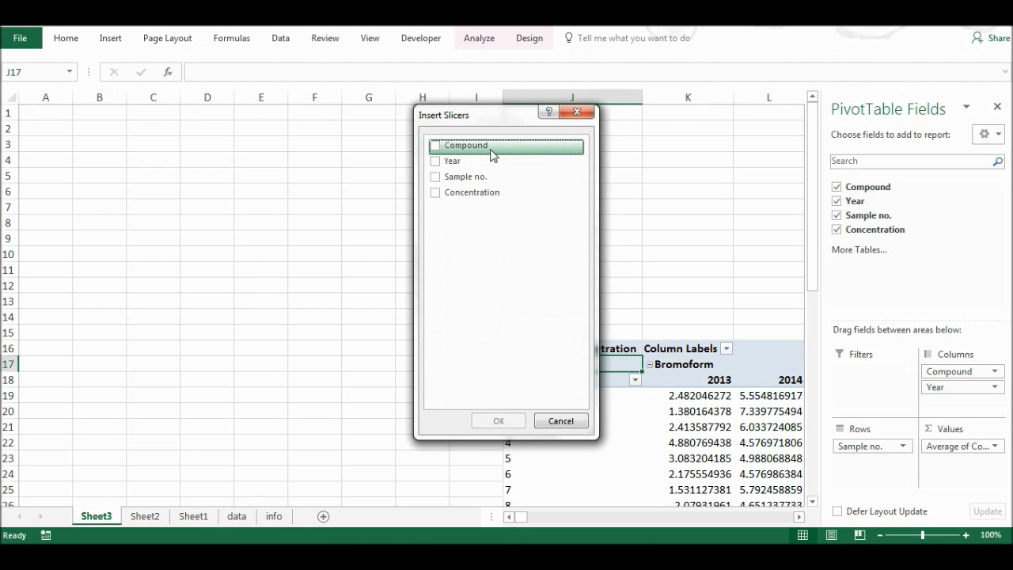
click(435, 145)
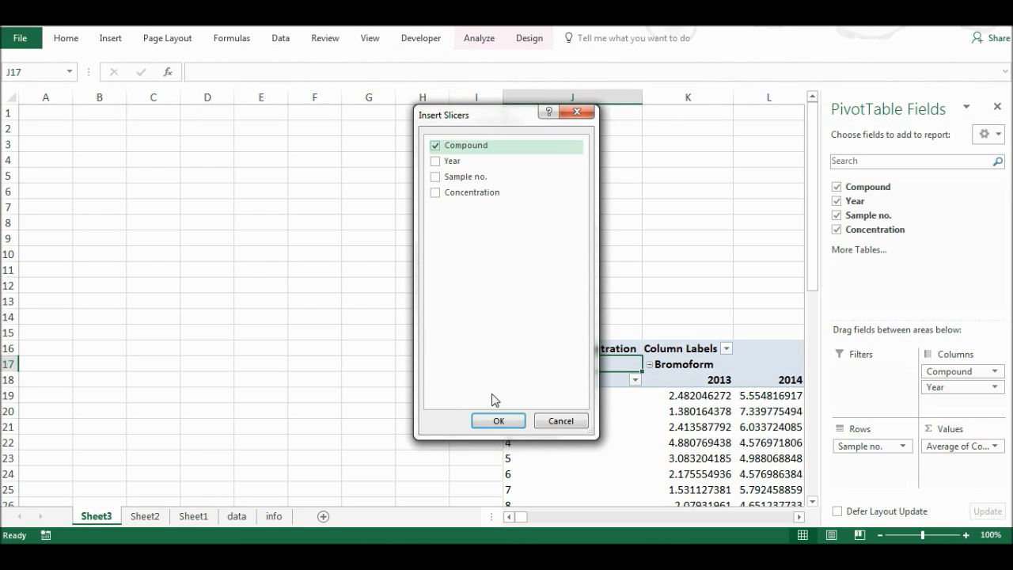
click(497, 420)
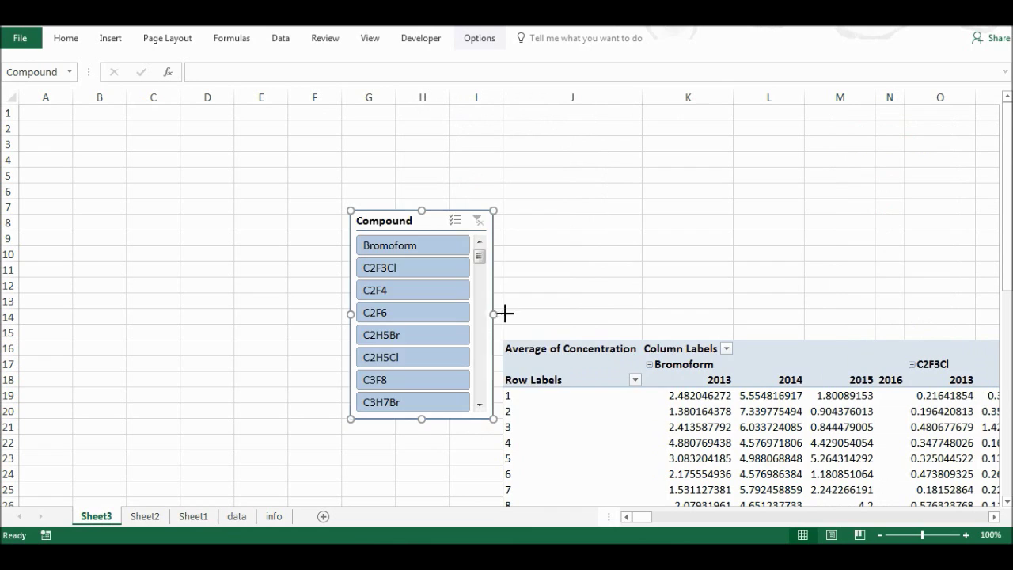
Widen the Compound slicer to about 21 cm and place it in the blank area above the PivotTable.
drag(892, 322, 946, 319)
drag(536, 219, 590, 119)
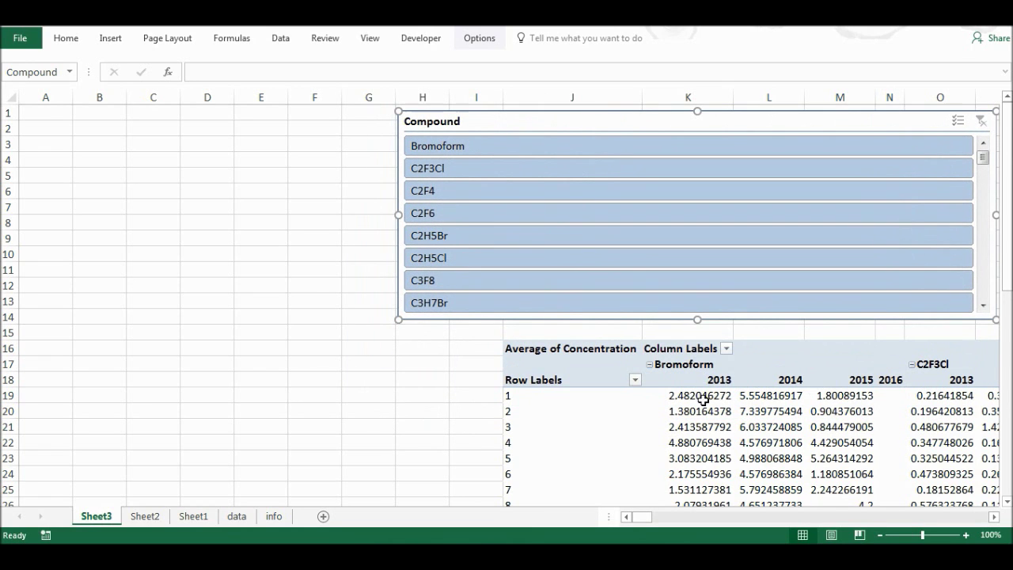
click(879, 535)
drag(599, 124, 662, 127)
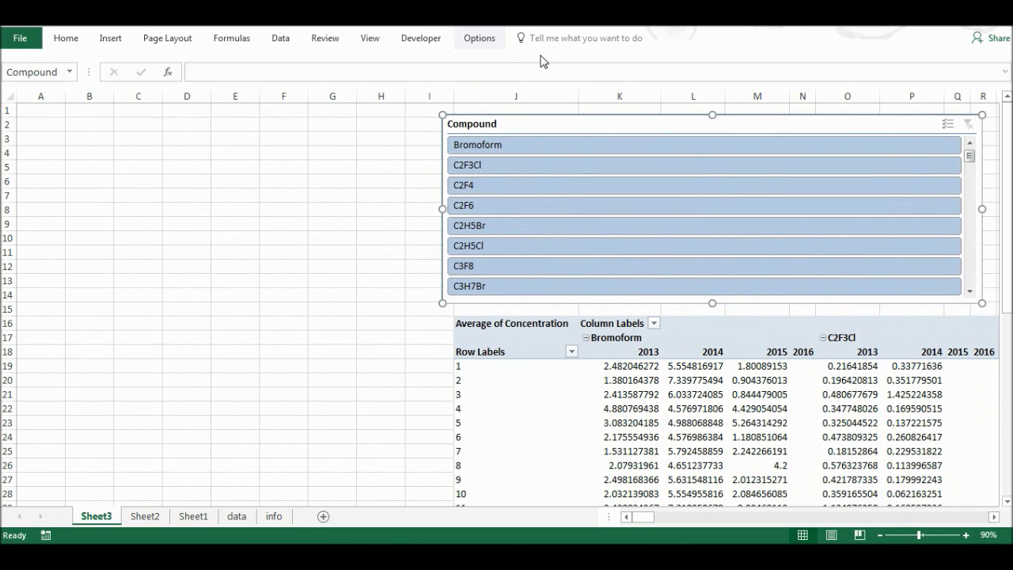
Arrange the Compound slicer's items in four columns.
click(480, 38)
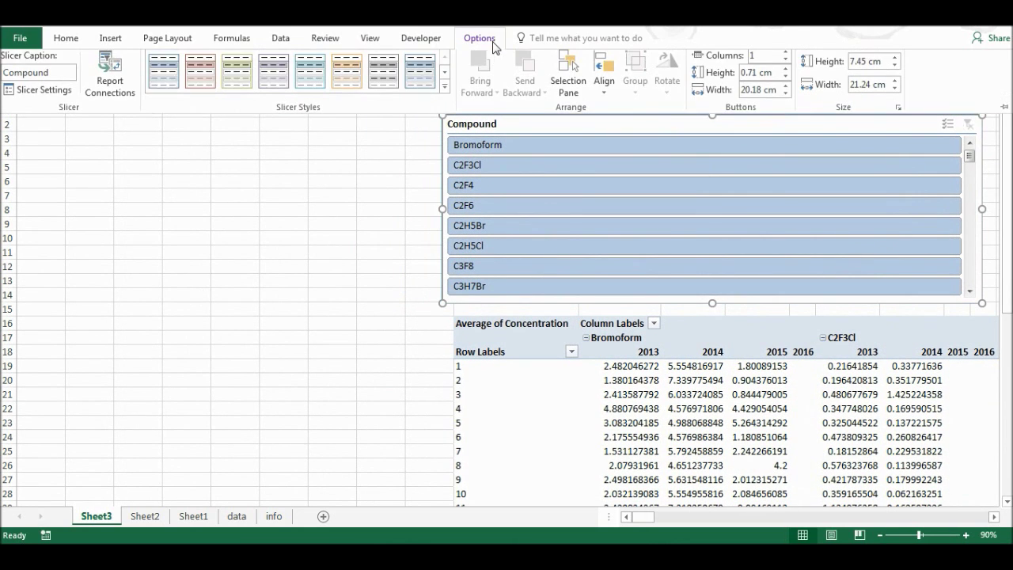
click(786, 58)
click(786, 58)
click(785, 58)
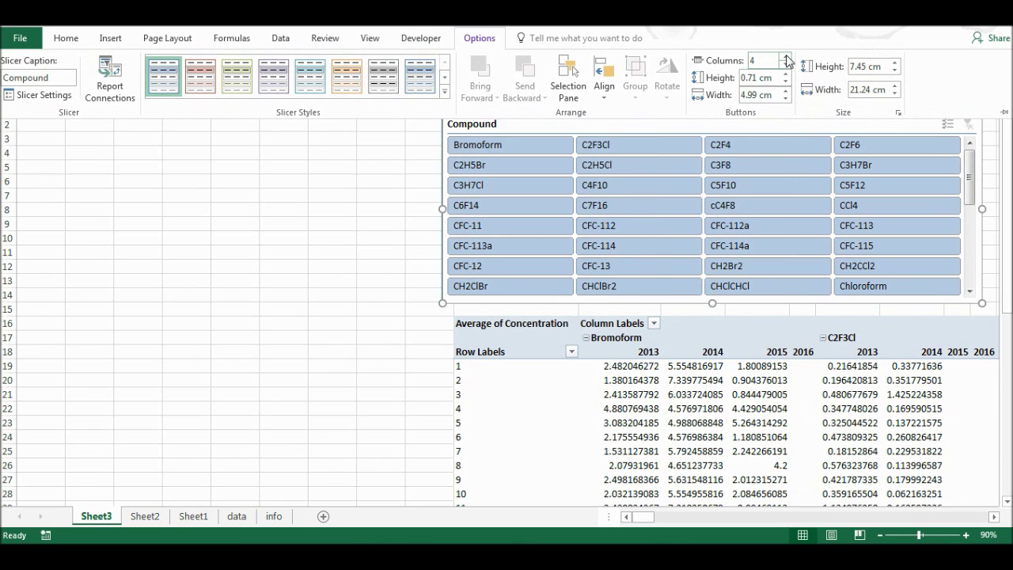
key(ctrl+F1)
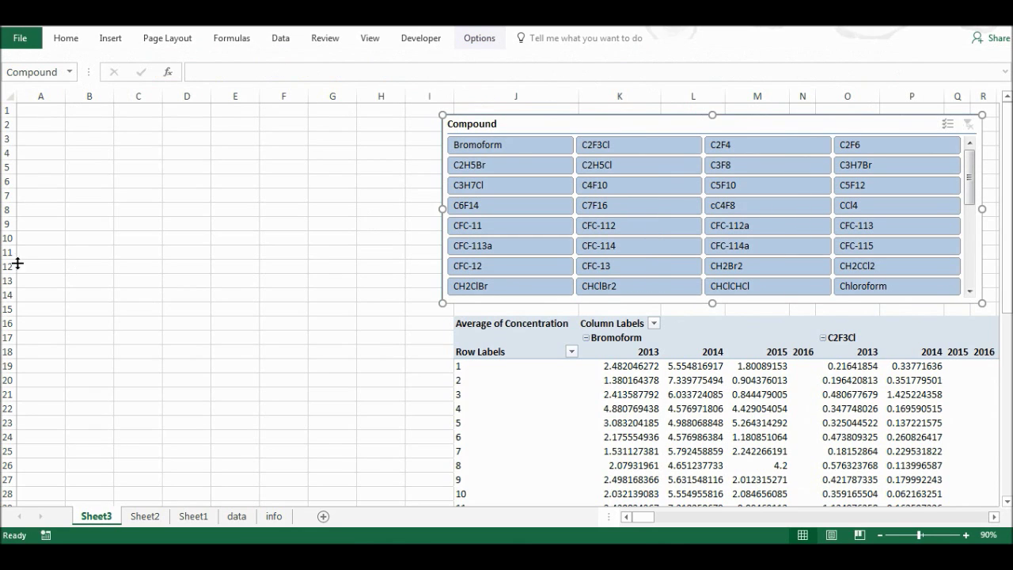
Insert seven more blank rows above the PivotTable, starting at row 14.
drag(6, 294, 7, 380)
right_click(7, 368)
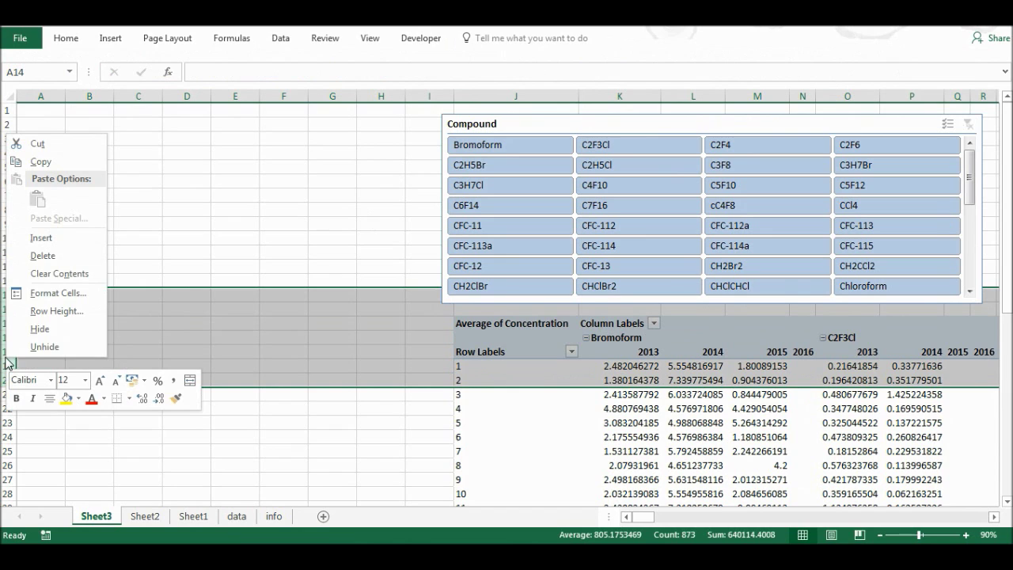
click(41, 238)
click(174, 224)
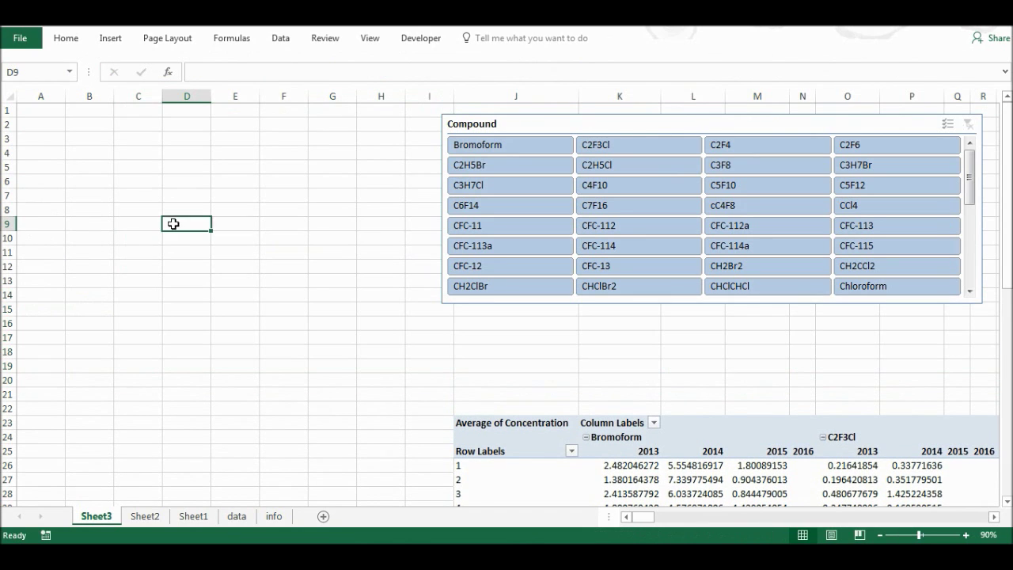
Increase the Compound slicer's height to about 11.6 cm and arrange its items in five columns.
click(722, 125)
drag(712, 303, 701, 410)
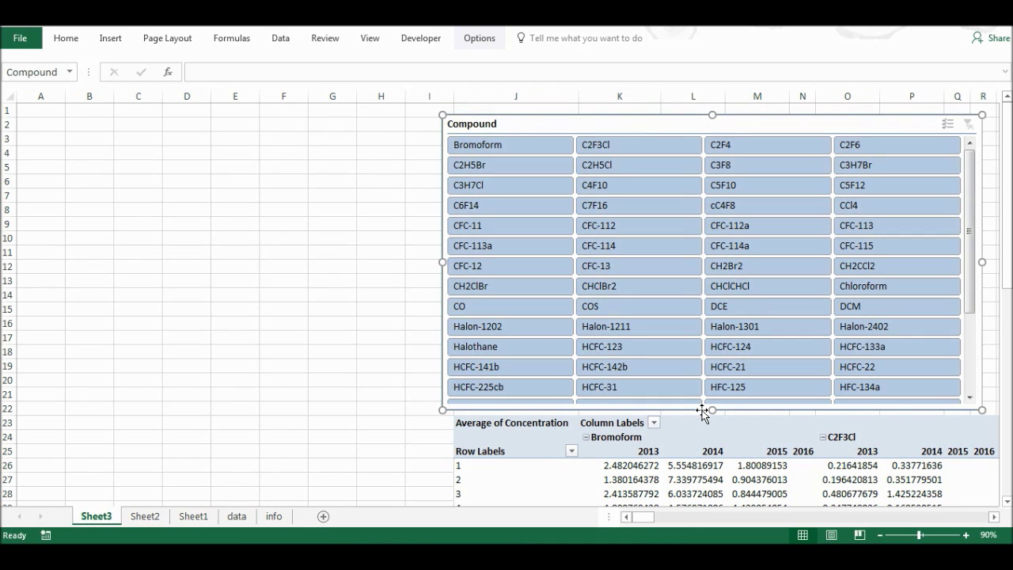
click(479, 38)
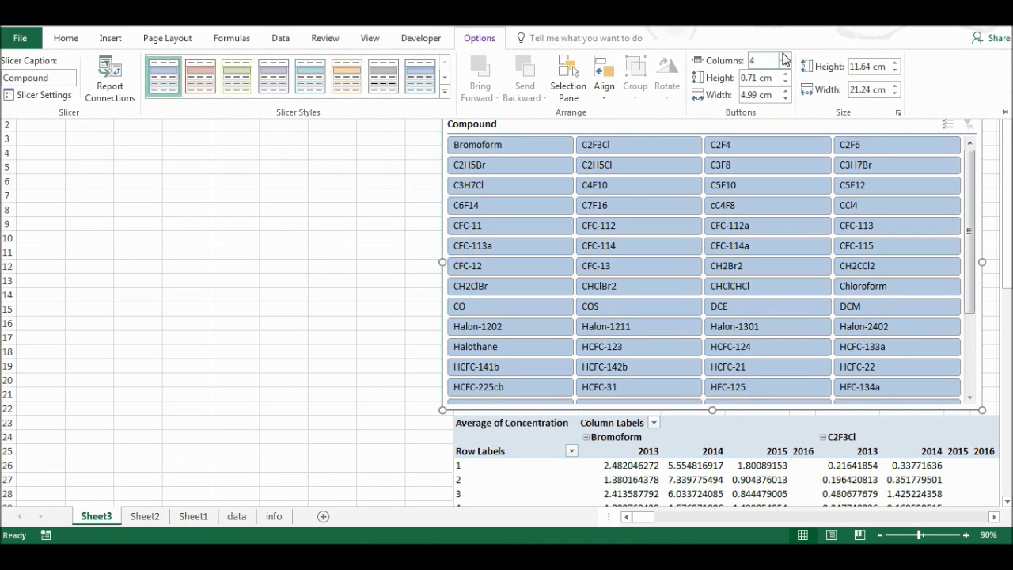
key(Escape)
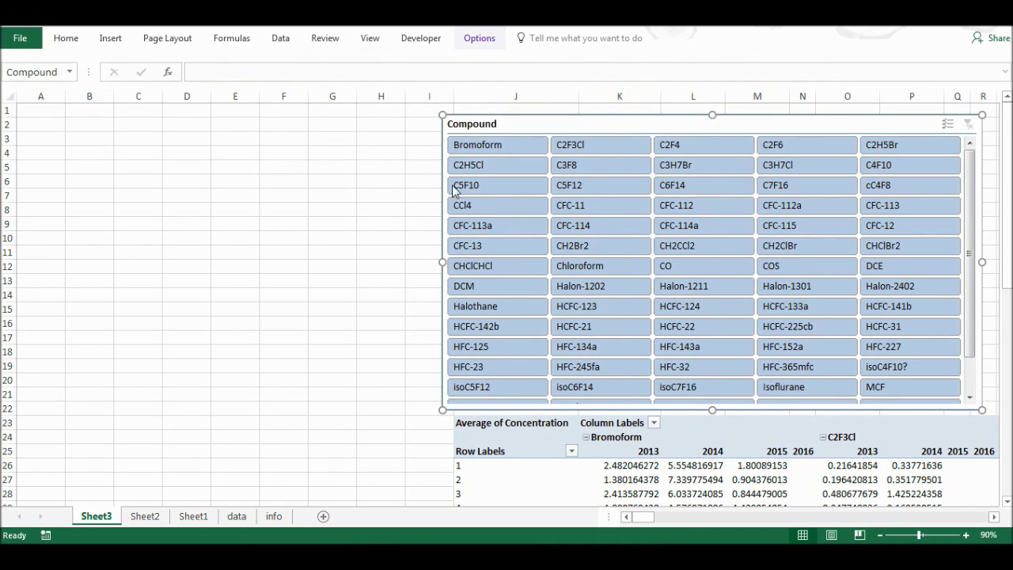
Insert four more rows above the PivotTable and extend the Compound slicer downward so all compounds fit.
click(242, 353)
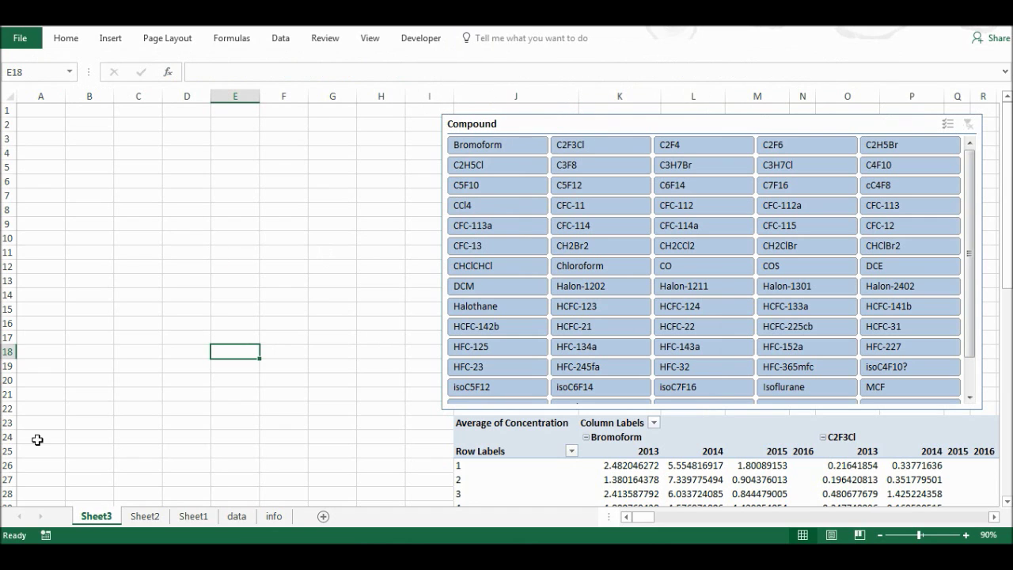
drag(6, 380, 7, 413)
right_click(7, 413)
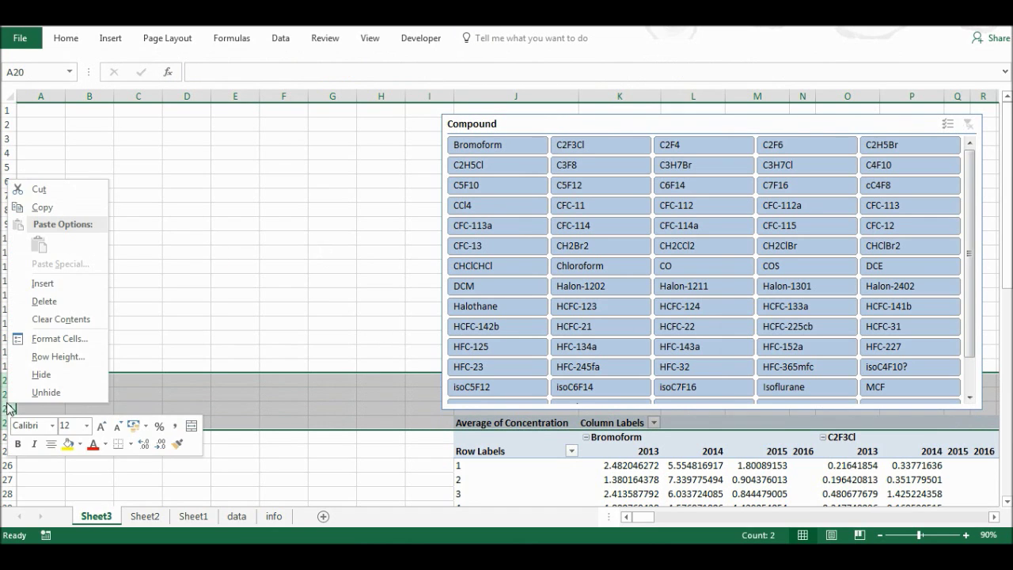
click(45, 300)
click(138, 294)
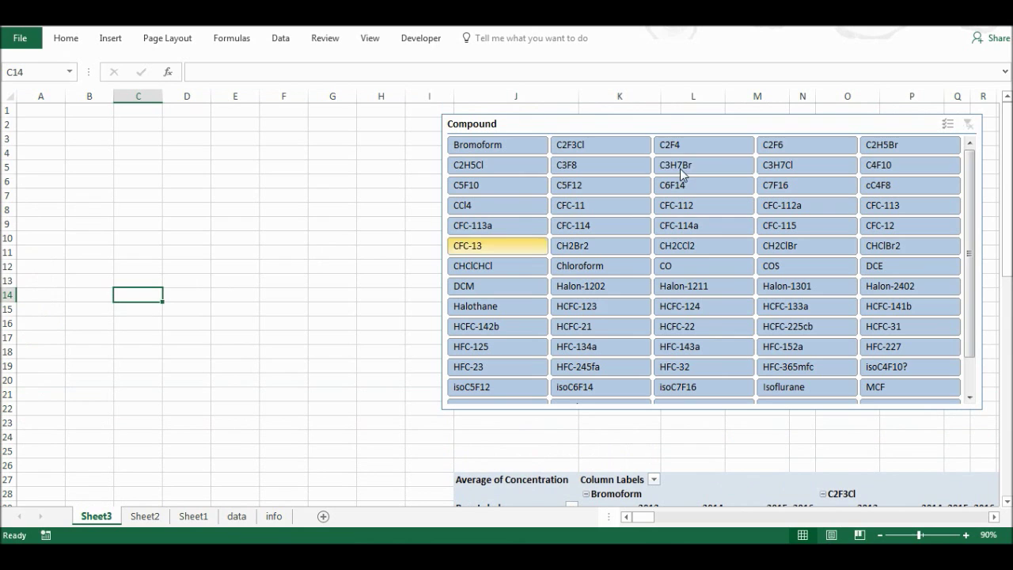
click(676, 127)
drag(712, 409, 714, 453)
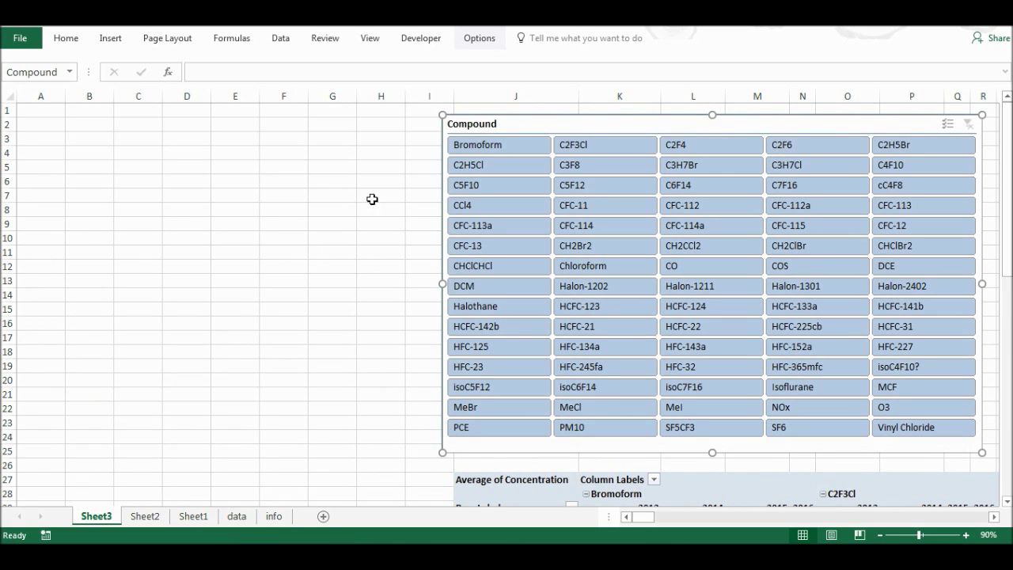
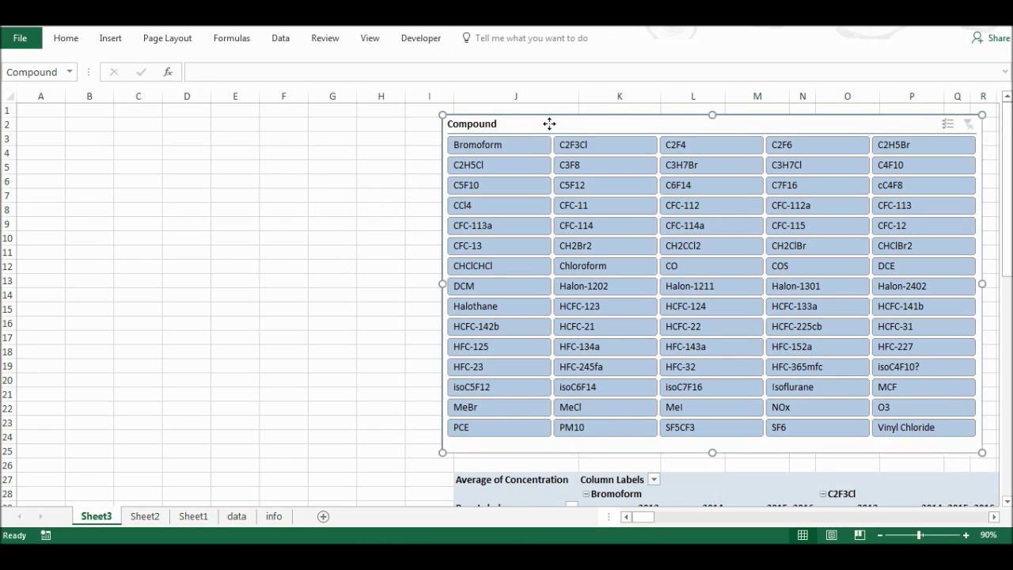
Filter the PivotTable to CFC-113 with the slicer and review its concentrations for each year.
click(935, 205)
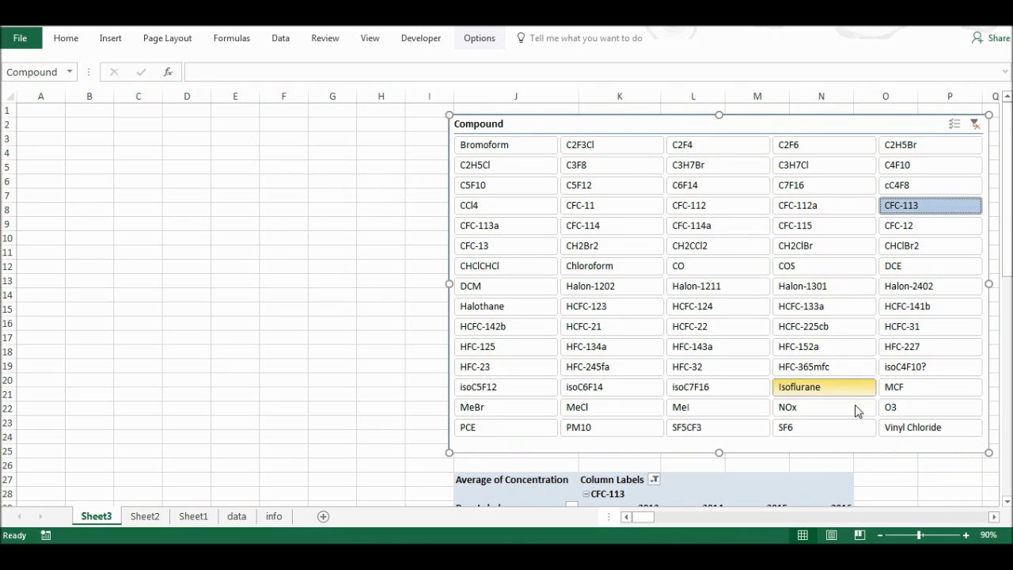
click(886, 478)
scroll(1007, 506, down, 8)
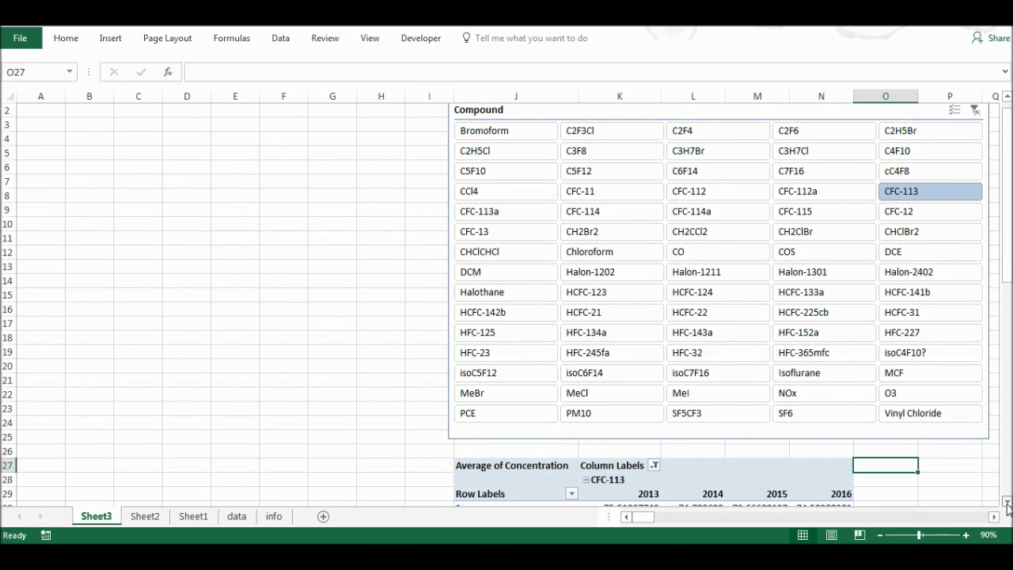
scroll(1005, 506, down, 1)
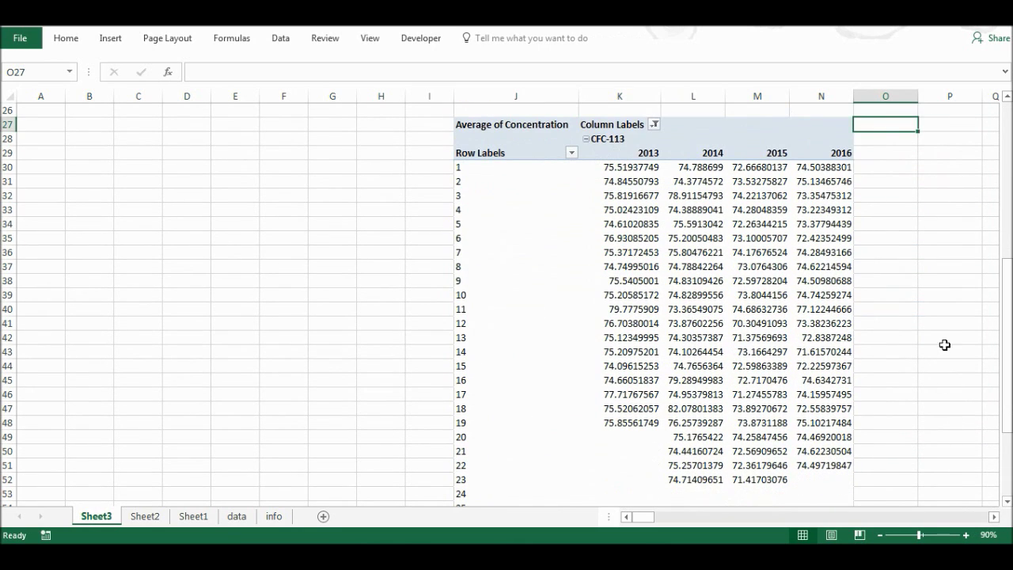
click(943, 348)
drag(1007, 274, 1007, 132)
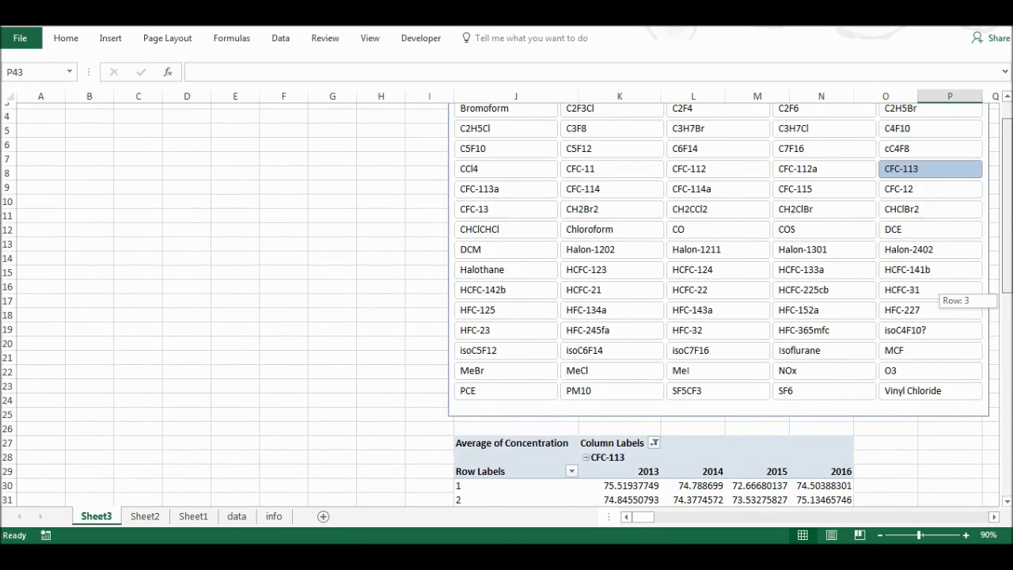
drag(1006, 294, 1006, 300)
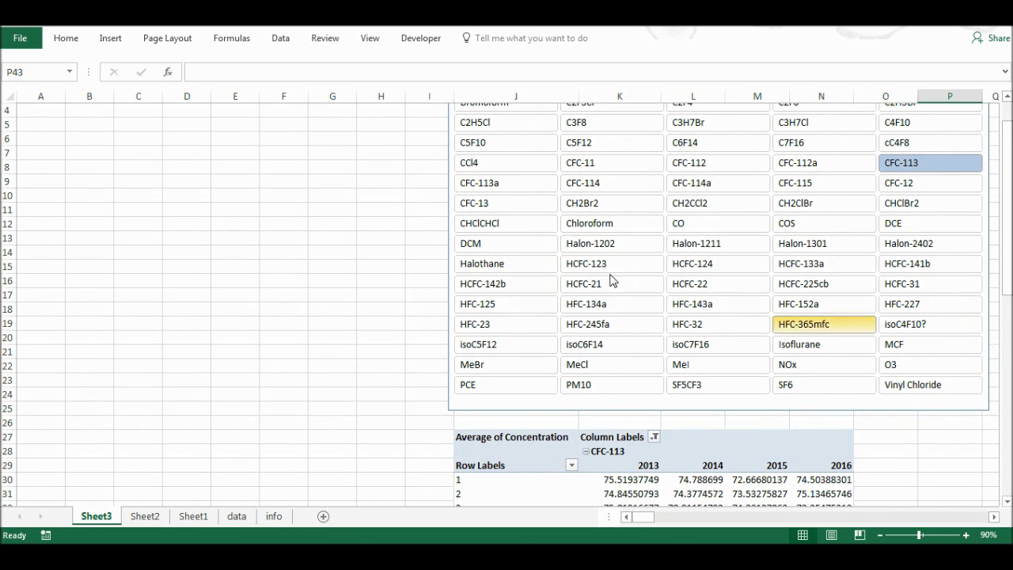
drag(1005, 504, 1007, 502)
click(602, 293)
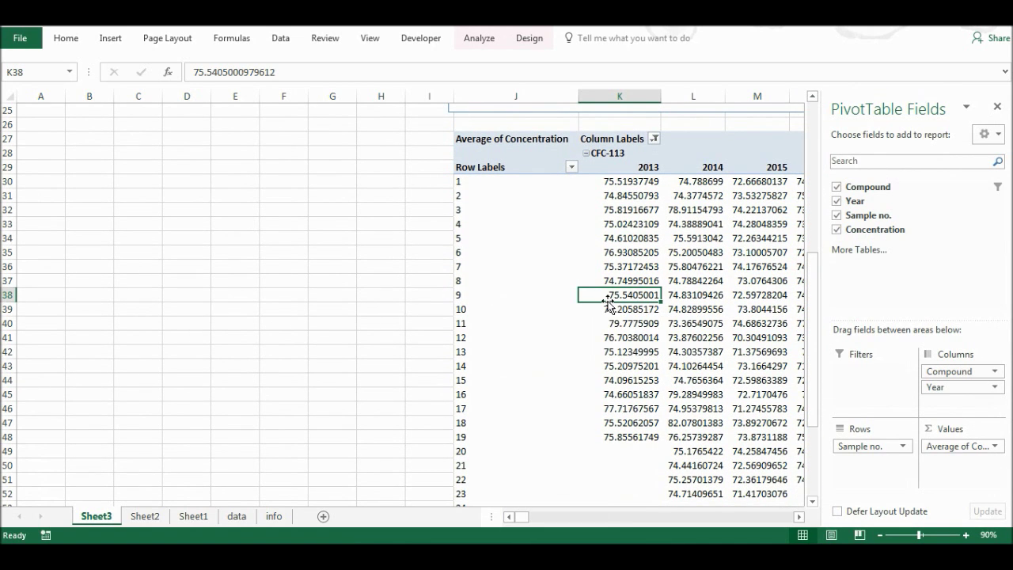
Copy the yearly number table C2:F35 from the info sheet and paste it at B29 on Sheet3.
click(271, 516)
drag(151, 125, 305, 466)
key(ctrl+c)
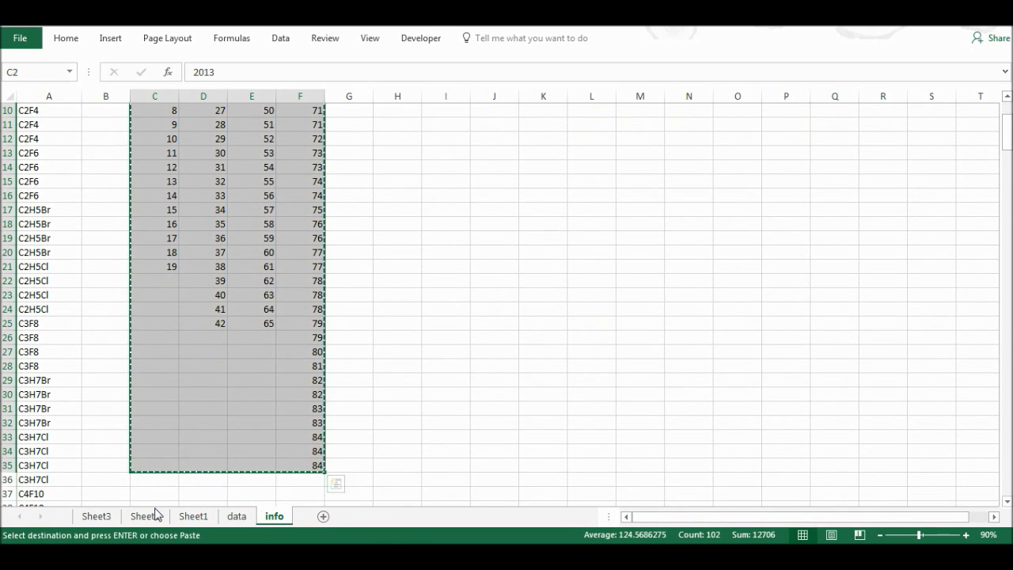
click(96, 516)
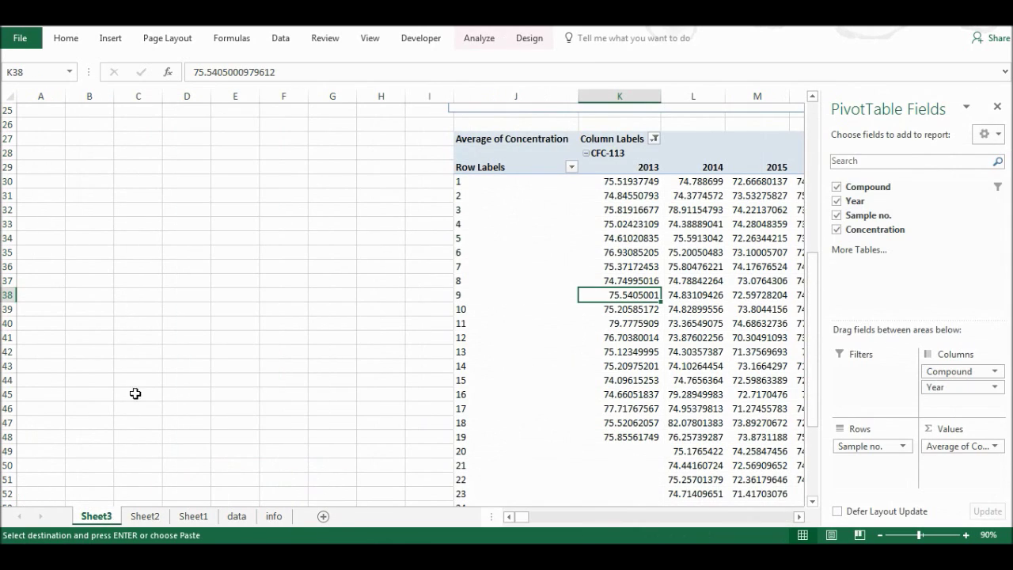
click(9, 153)
click(9, 166)
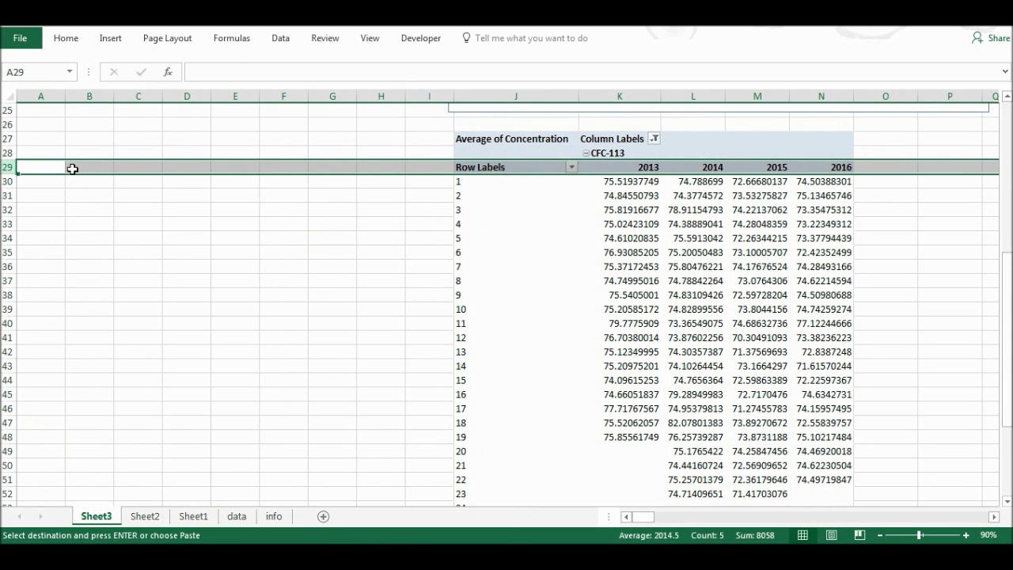
click(75, 168)
key(ctrl+v)
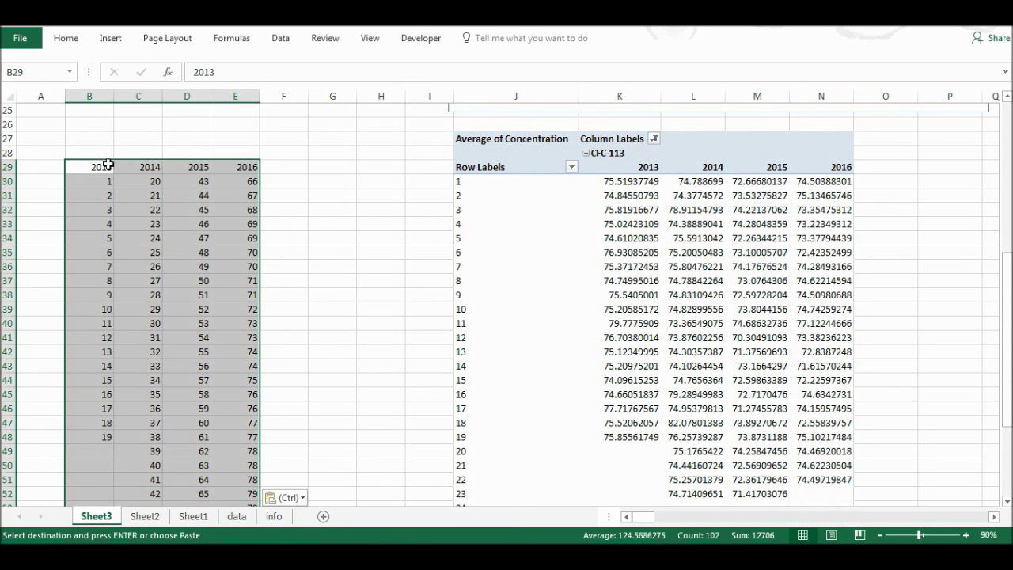
Copy the year headings 2013 to 2016 from B29:E29 to F29:I29.
drag(104, 165, 225, 164)
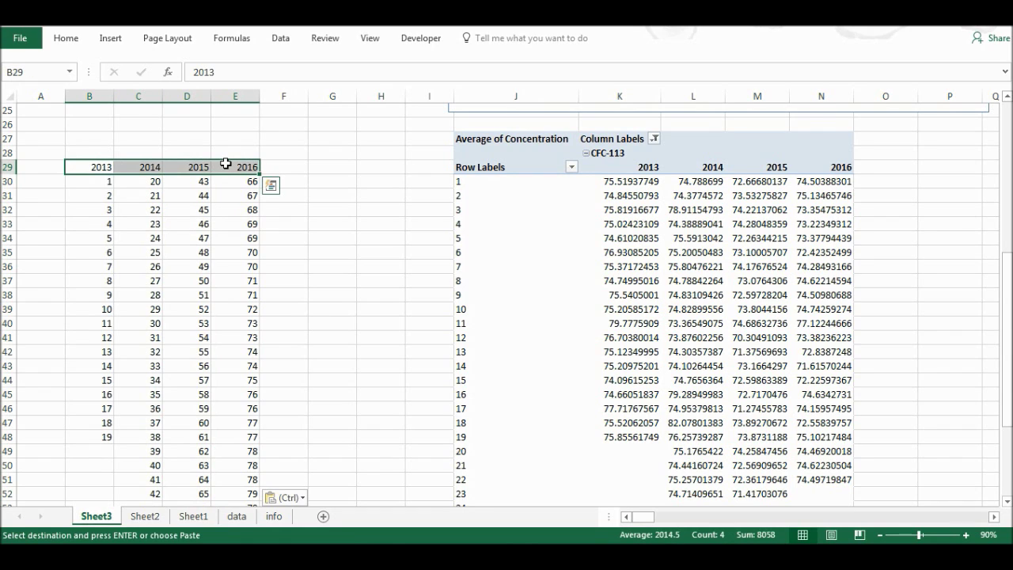
key(ctrl+c)
click(282, 165)
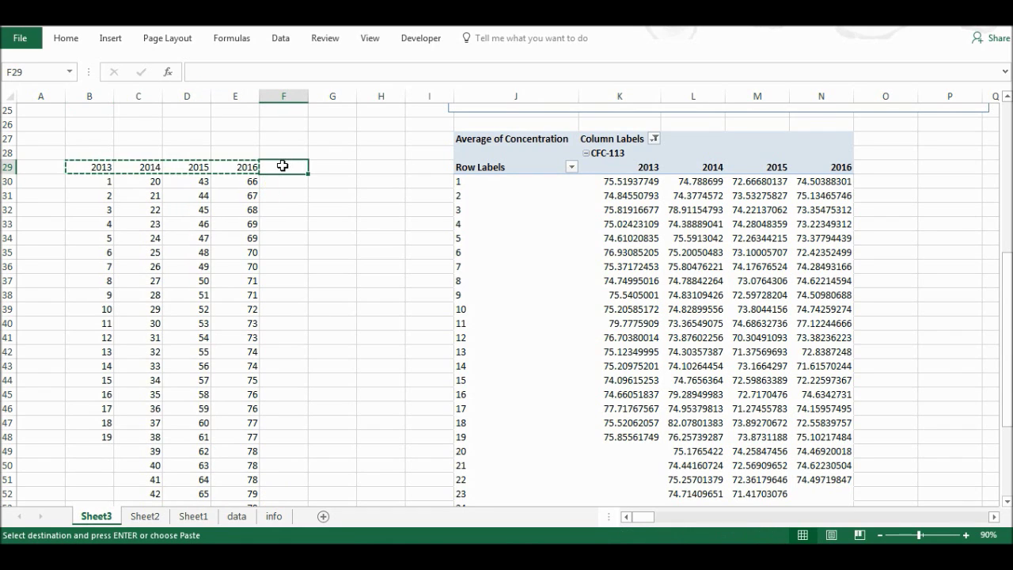
key(ctrl+v)
Enter the formula =IF(K30=0,#N/A,K30) in cell F30 under the second 2013 heading.
click(282, 181)
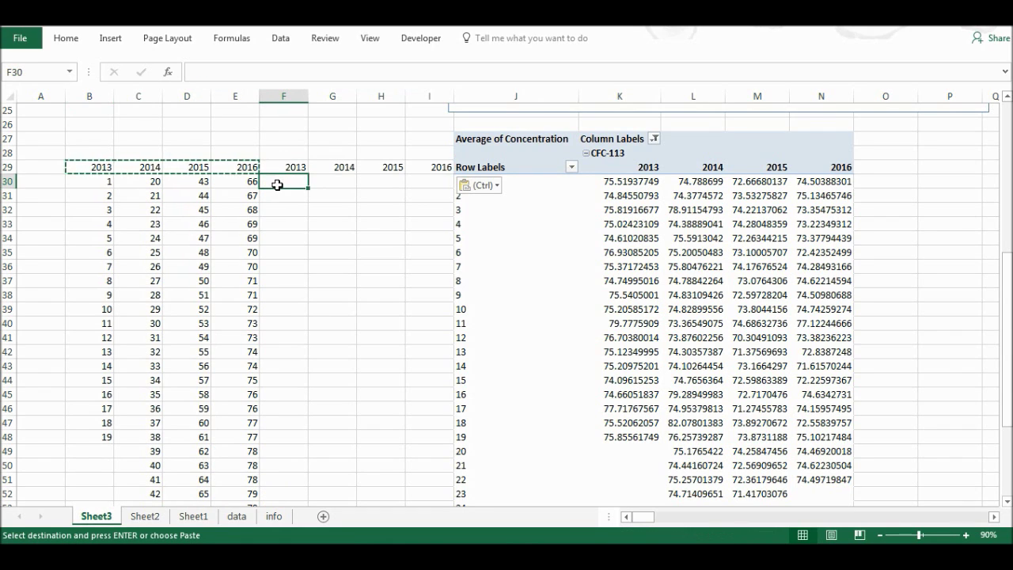
key(Escape)
text(=)
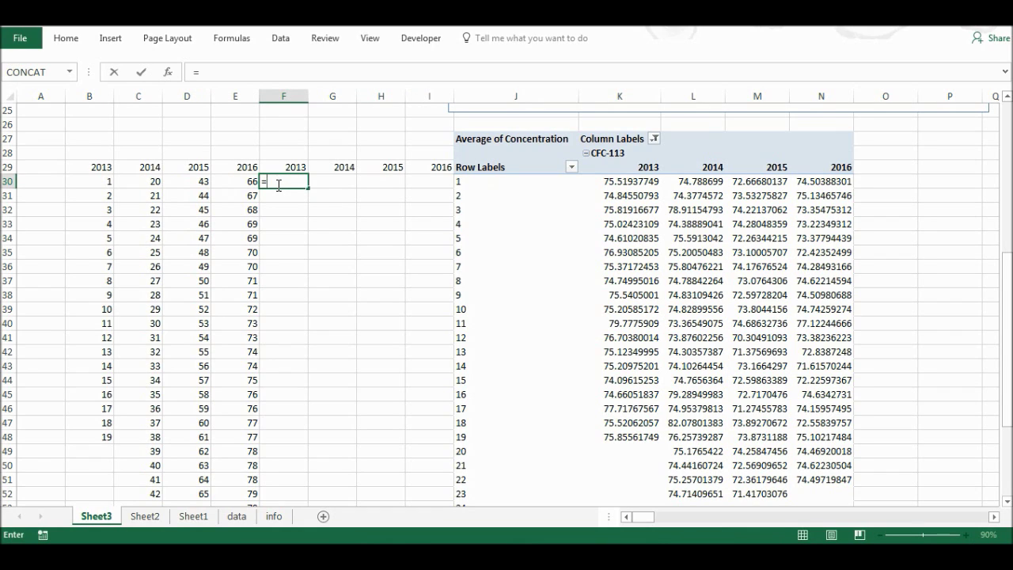
text(if)
key(Tab)
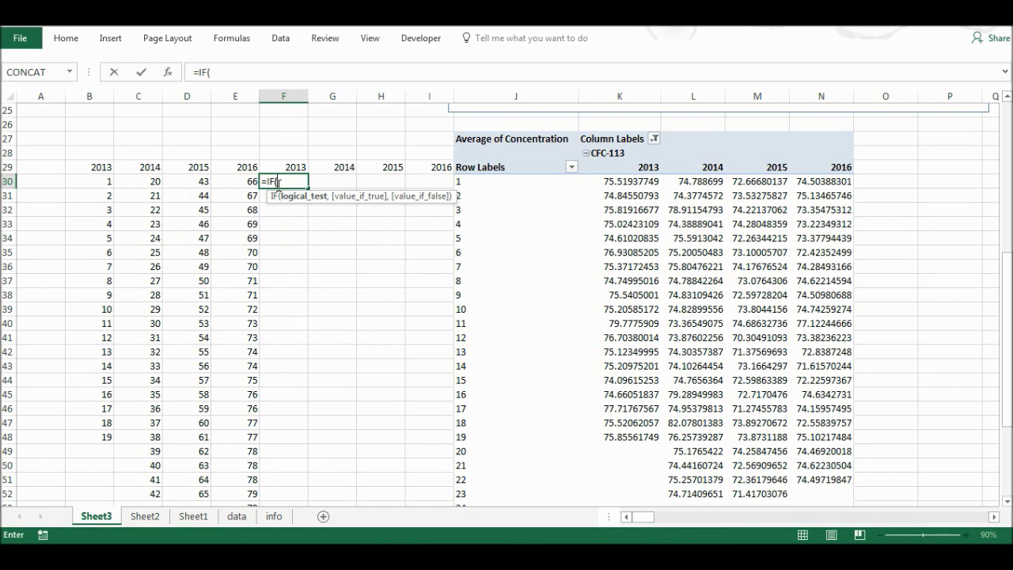
click(619, 182)
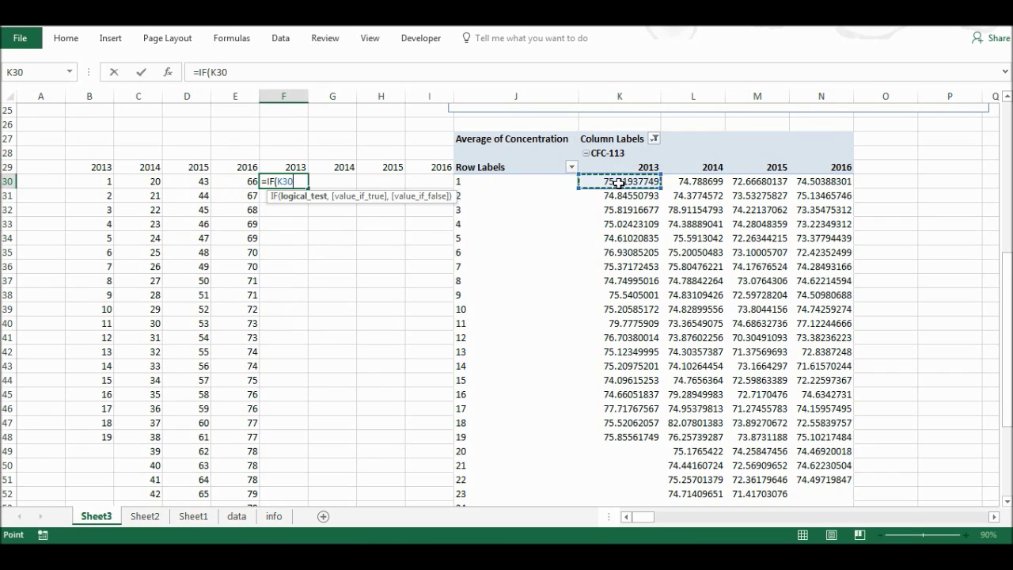
text(=0,)
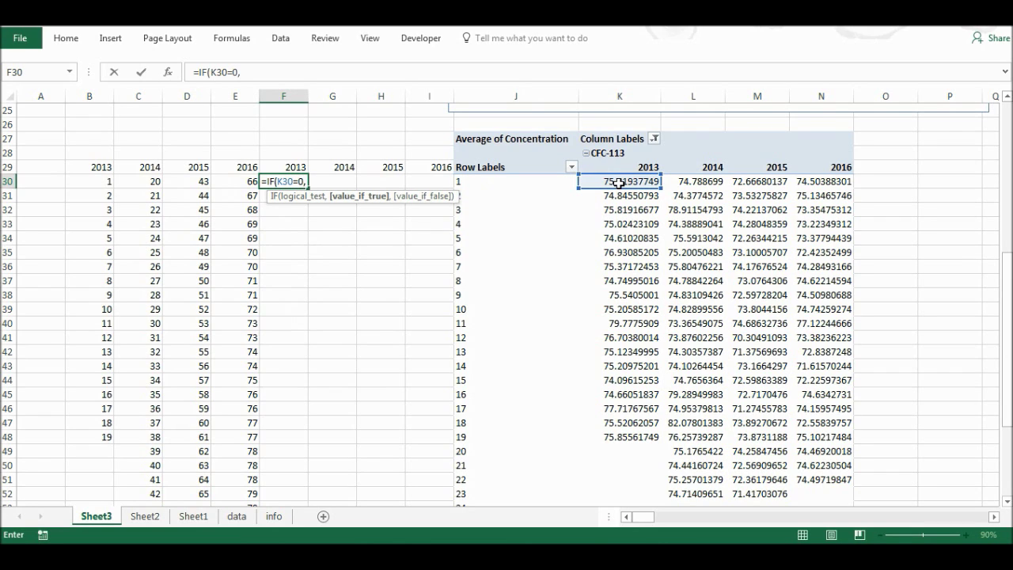
text(#N/A)
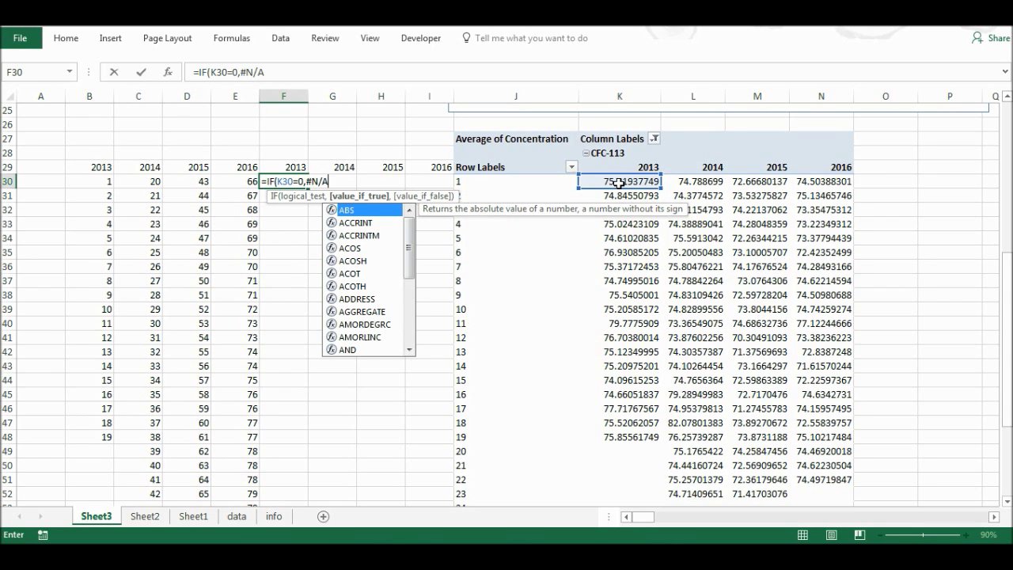
text(,)
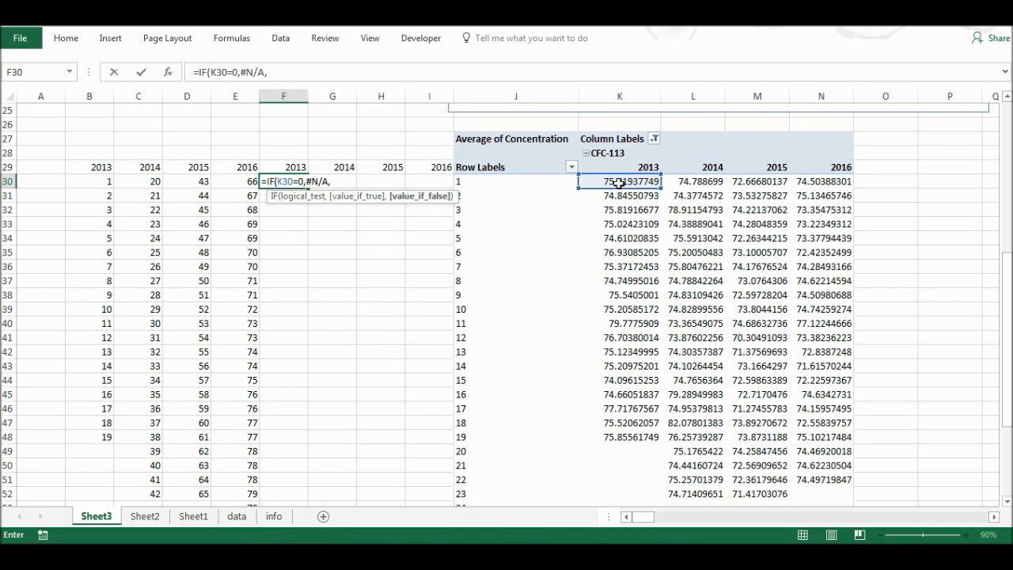
click(629, 180)
text())
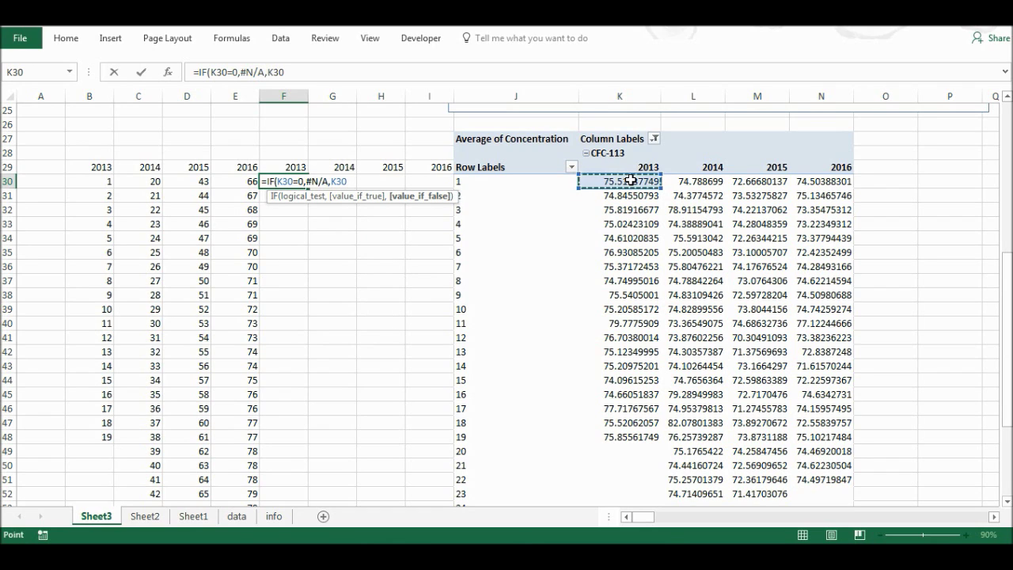
key(Return)
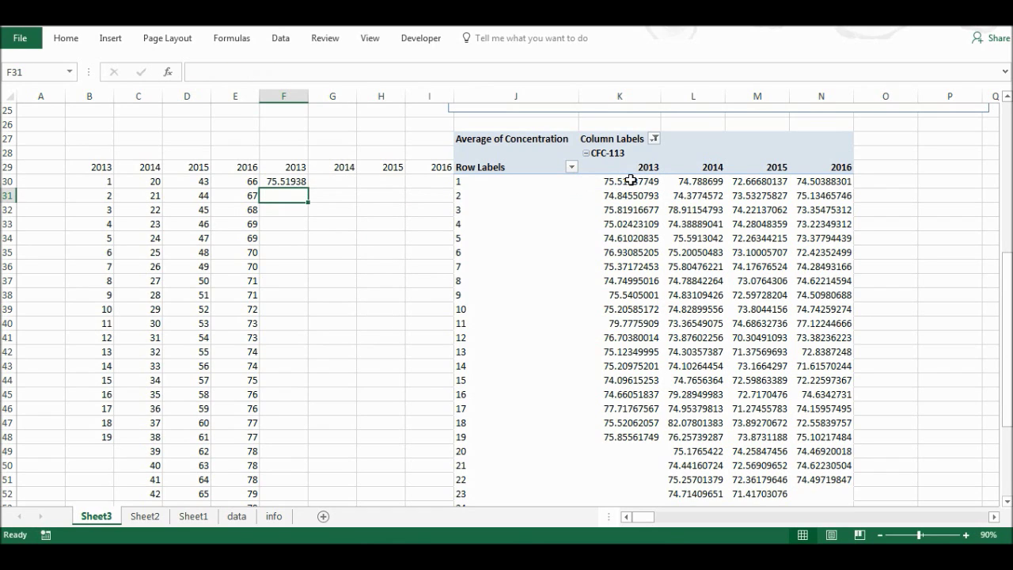
Fill the F30 formula across to I30 and down through row 62.
click(269, 184)
drag(310, 187, 452, 188)
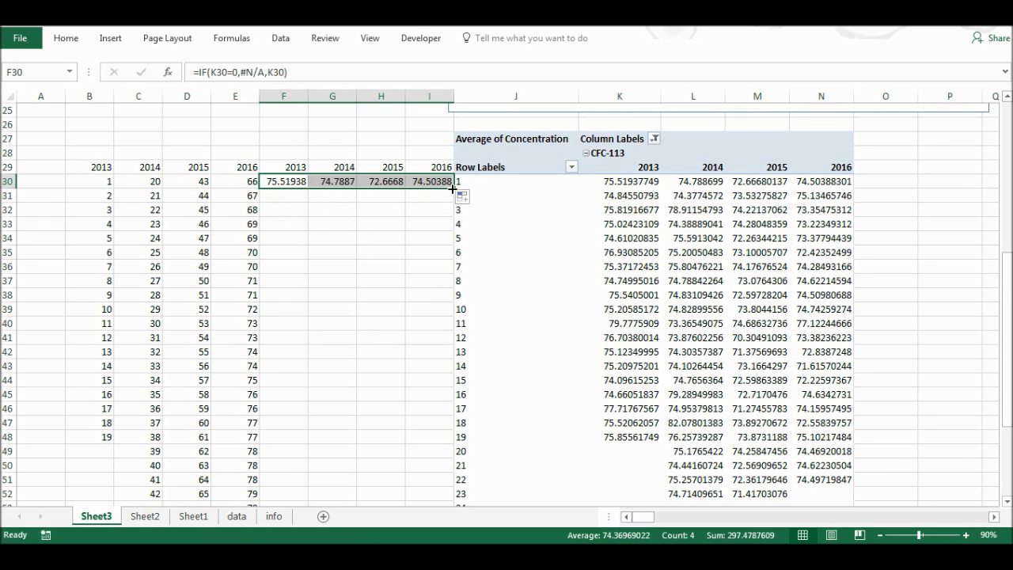
double_click(452, 188)
scroll(333, 325, down, 5)
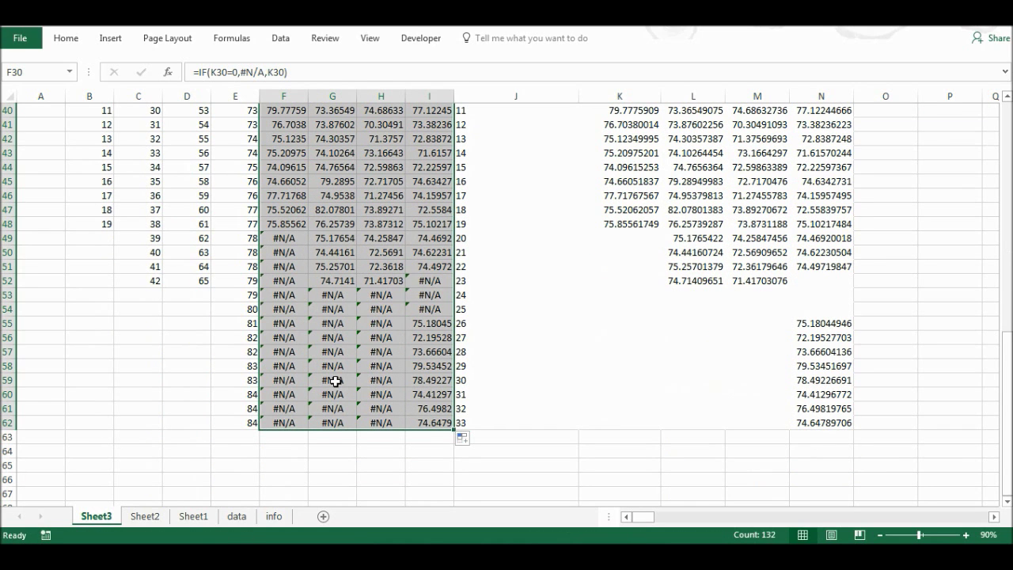
scroll(327, 360, up, 6)
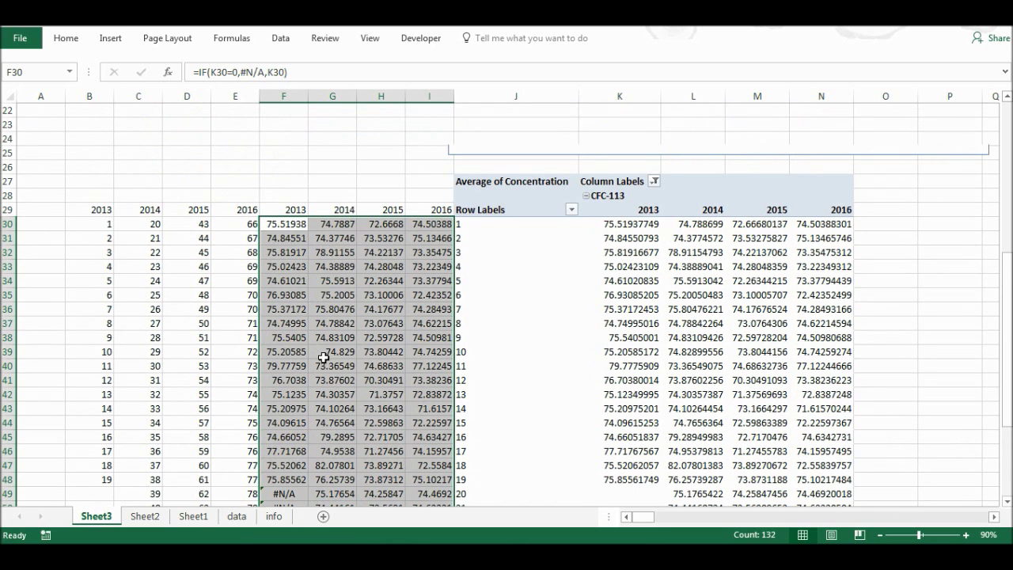
click(315, 254)
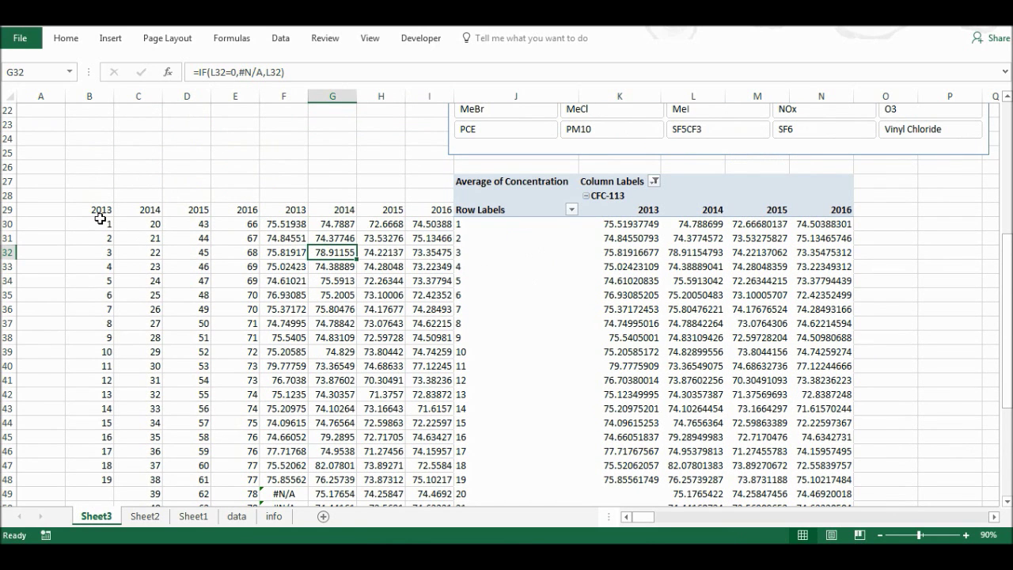
Insert a scatter chart with straight lines and markers from B30:B48 and the 2013 concentrations in F30:F48.
drag(101, 224, 102, 479)
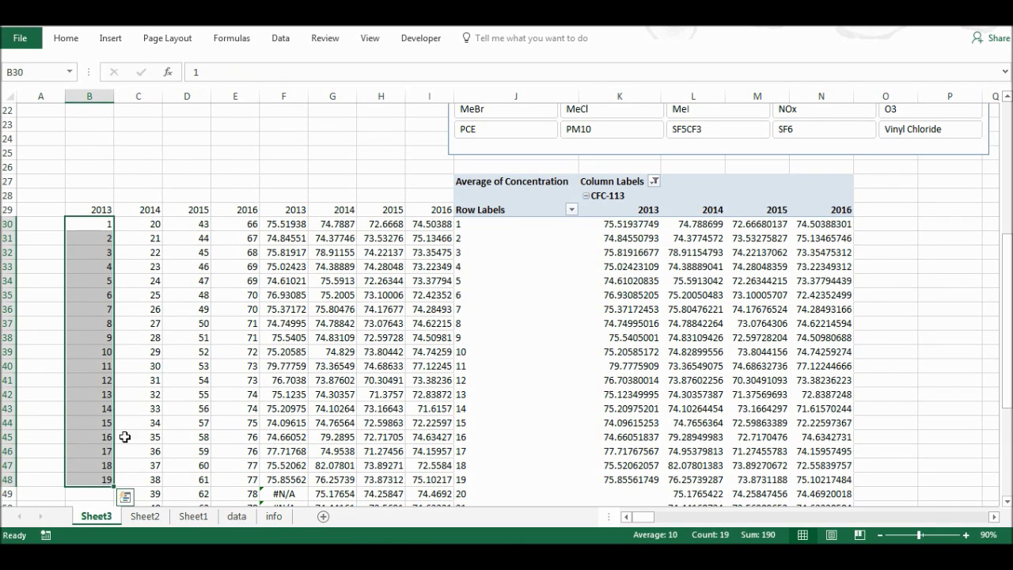
drag(286, 224, 290, 478)
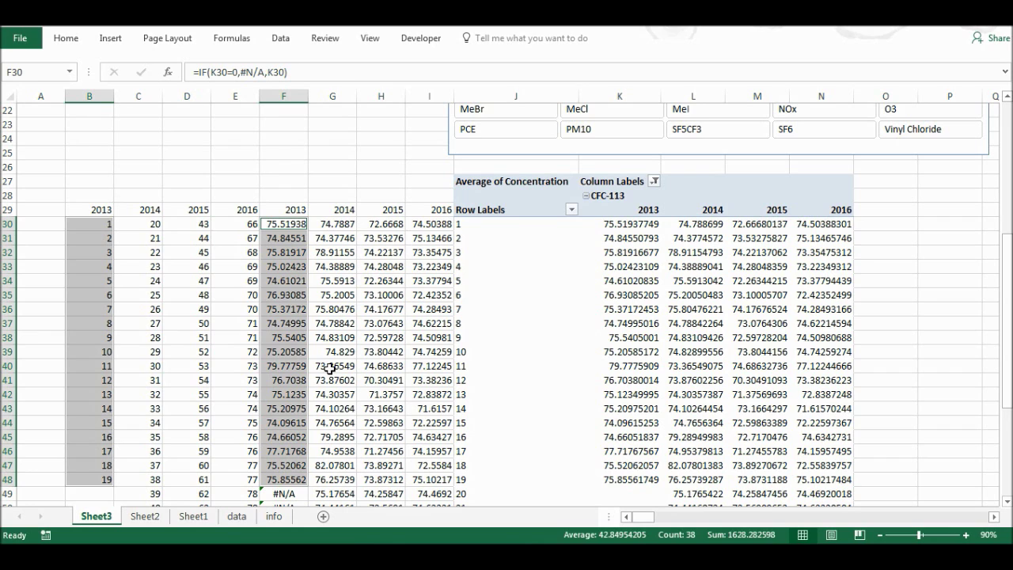
click(110, 38)
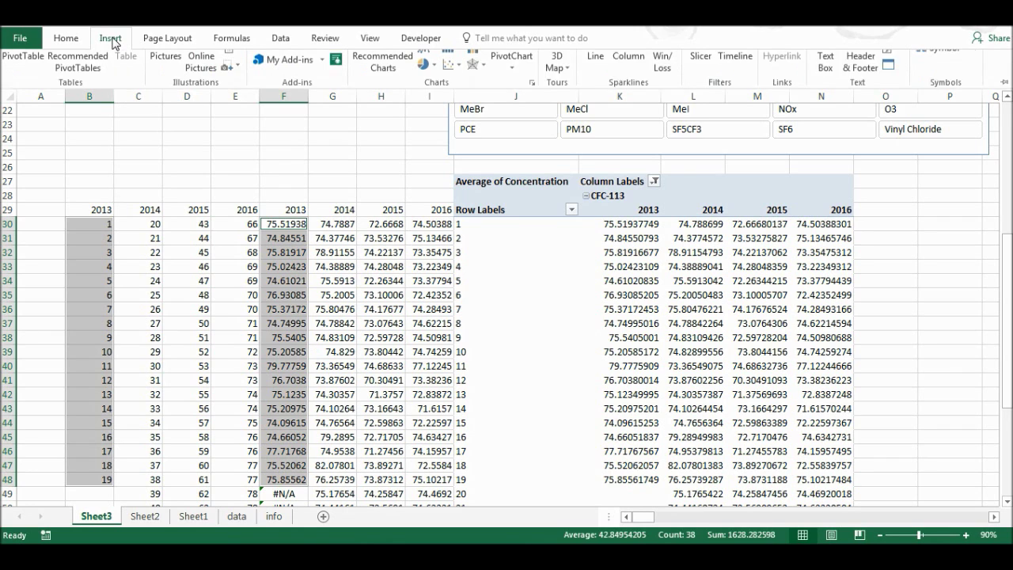
click(452, 94)
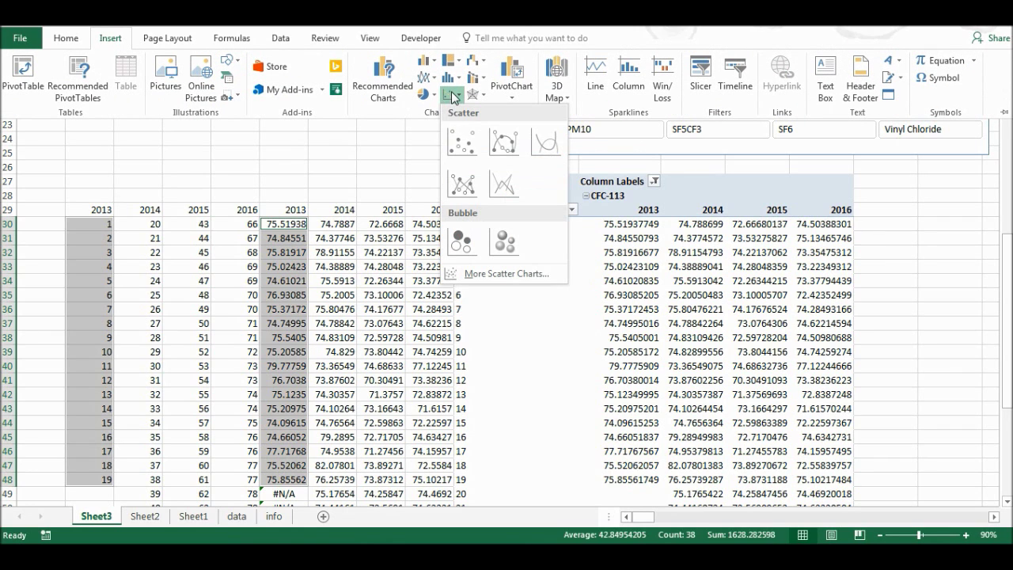
click(466, 179)
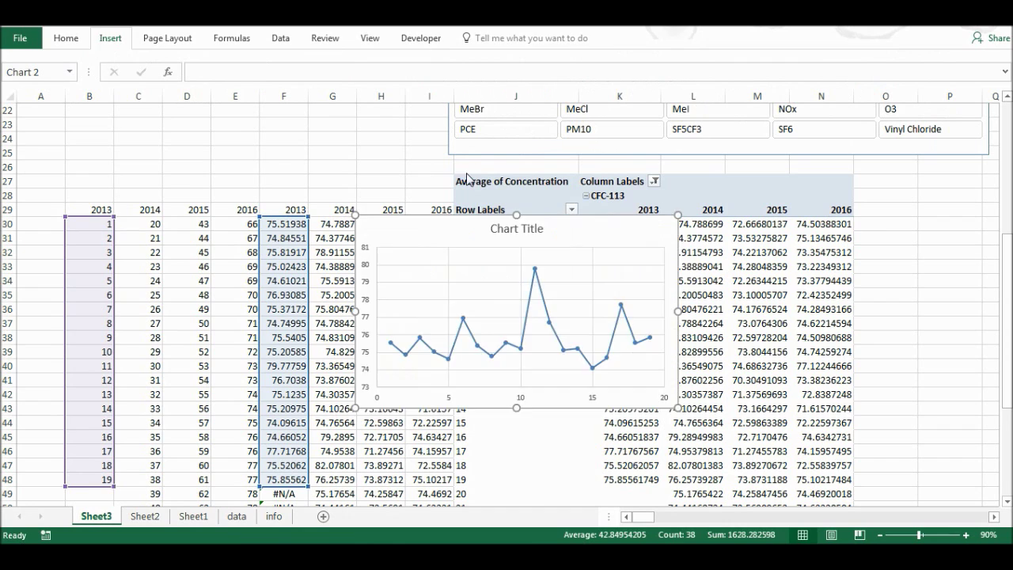
Name the chart's existing data series from the 2013 heading in cell F29.
right_click(435, 230)
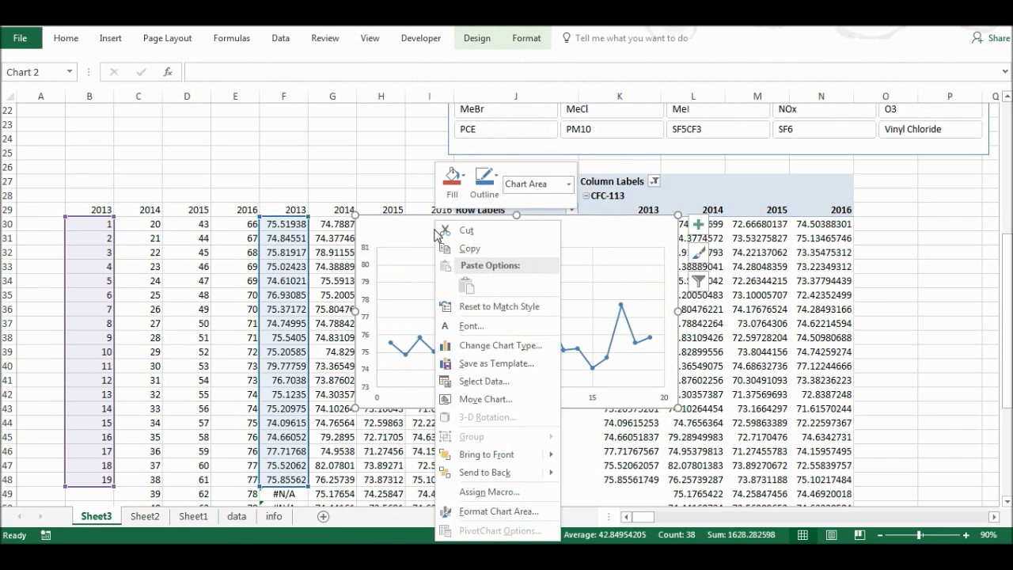
click(503, 383)
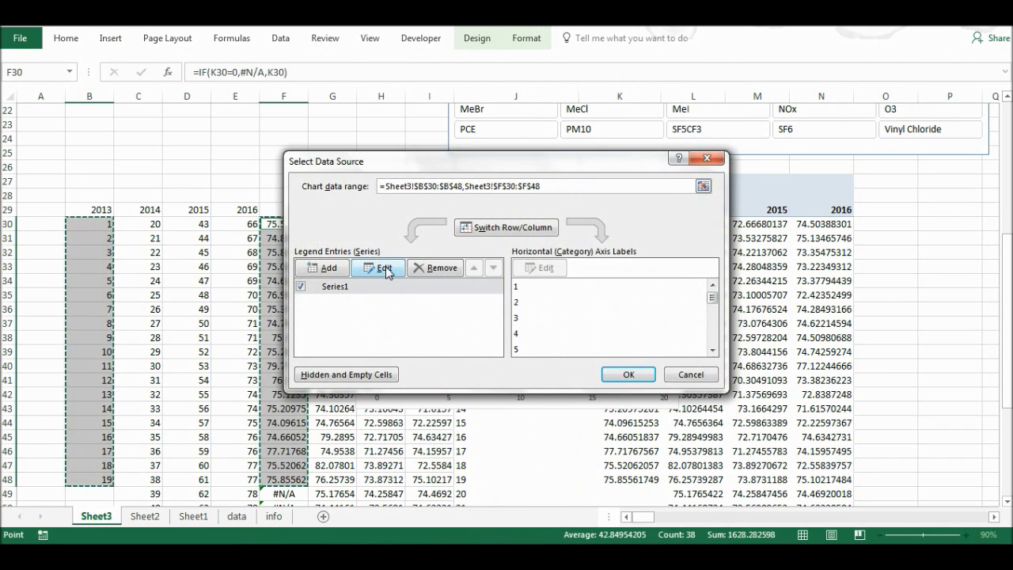
click(384, 268)
click(303, 210)
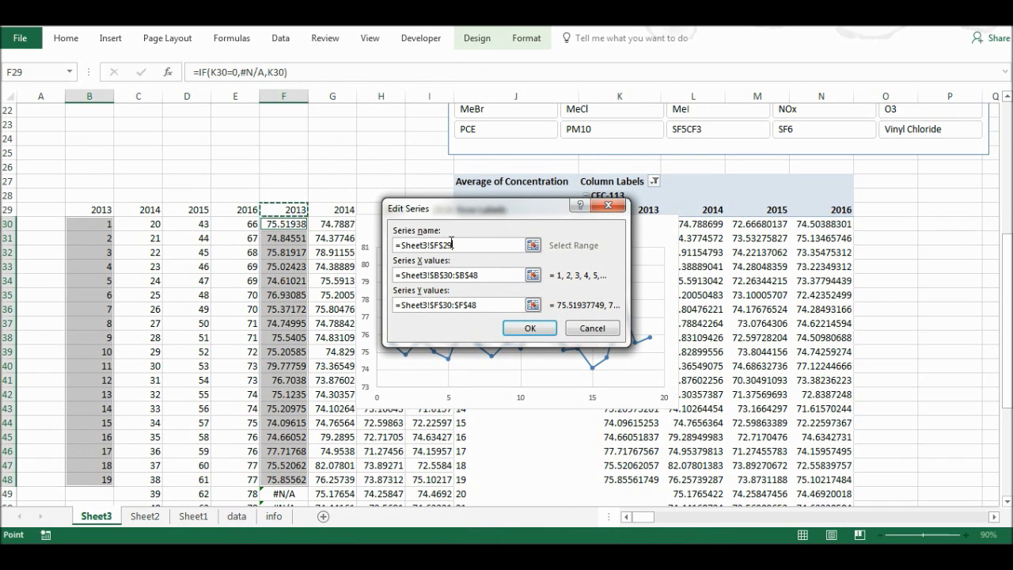
click(528, 330)
Add a chart series named from C29 (2014), with X values C30:C52 and Y values G30:G52.
click(329, 269)
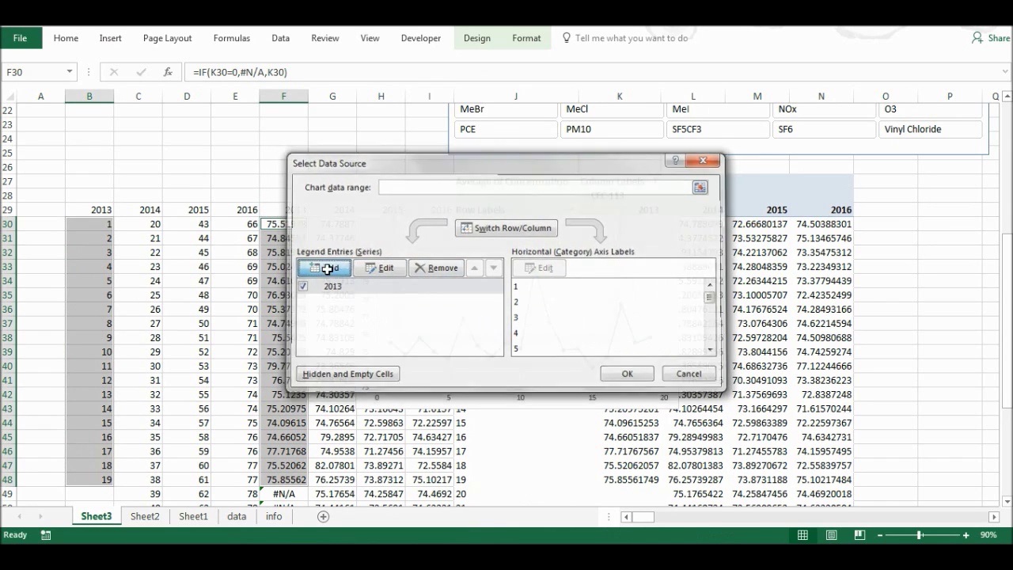
click(159, 210)
click(431, 275)
drag(151, 227, 142, 416)
key(Tab)
click(538, 305)
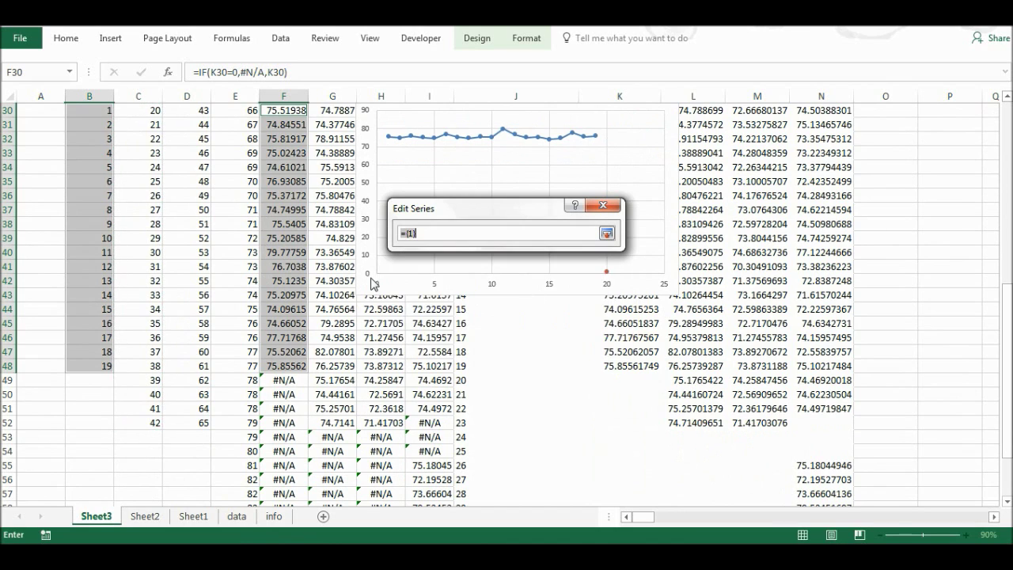
scroll(332, 237, up, 2)
drag(333, 195, 334, 453)
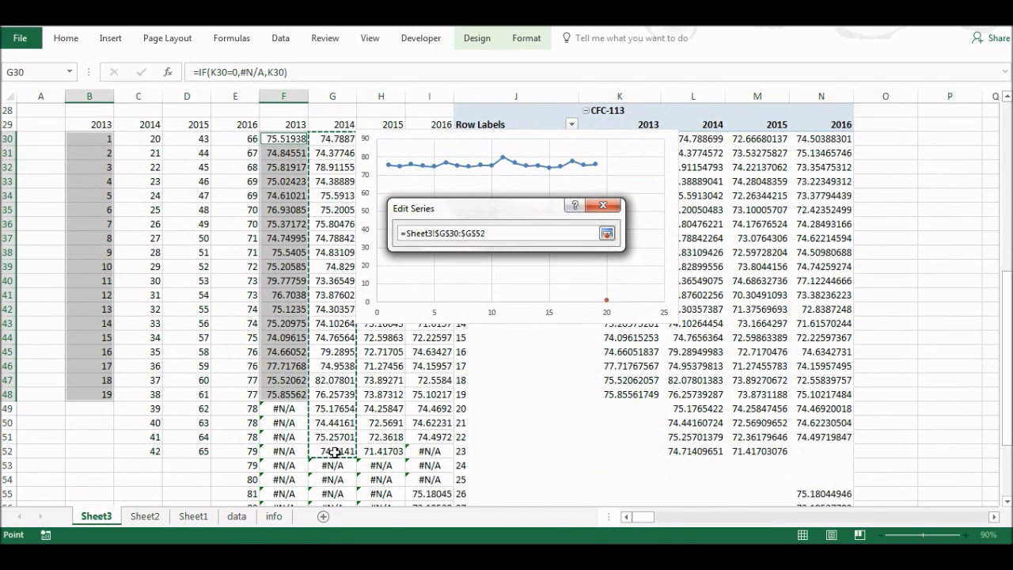
key(Return)
key(Return)
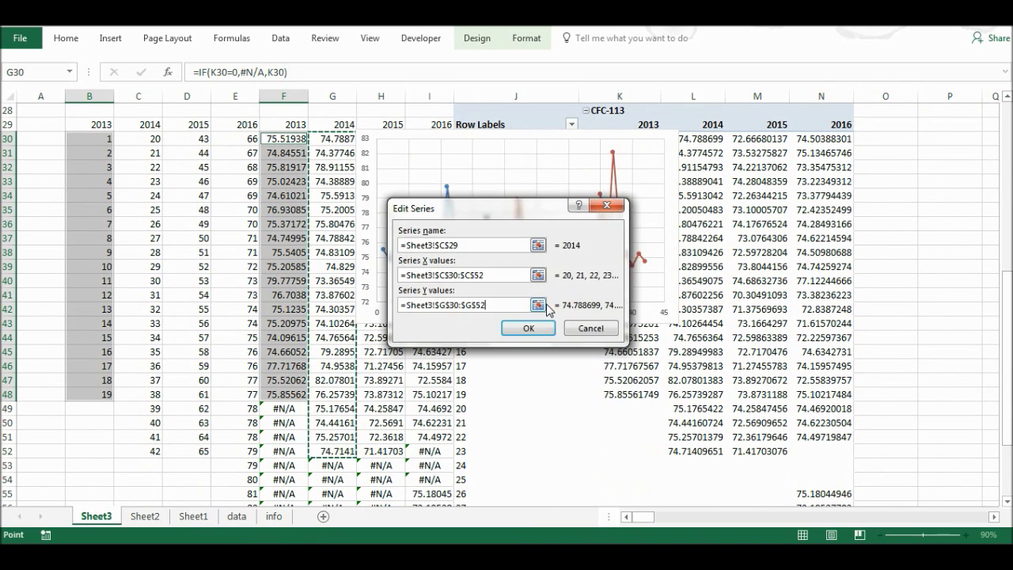
click(628, 375)
Move the chart clear of the yearly columns and add a series named from D29 (2015), with X values D30:D52 and Y values H30:H52.
drag(419, 136, 633, 135)
right_click(598, 174)
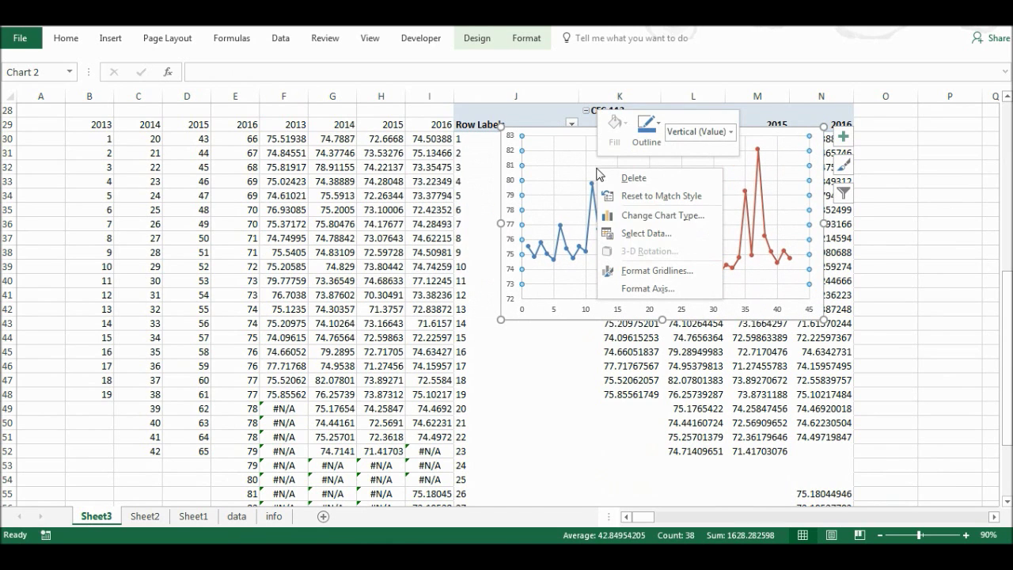
click(655, 233)
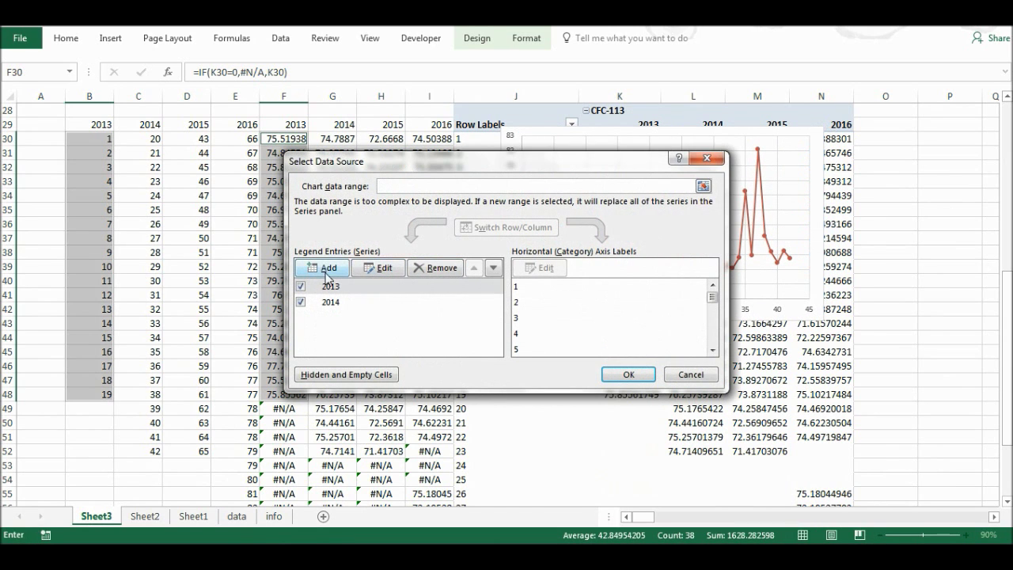
click(333, 267)
click(196, 128)
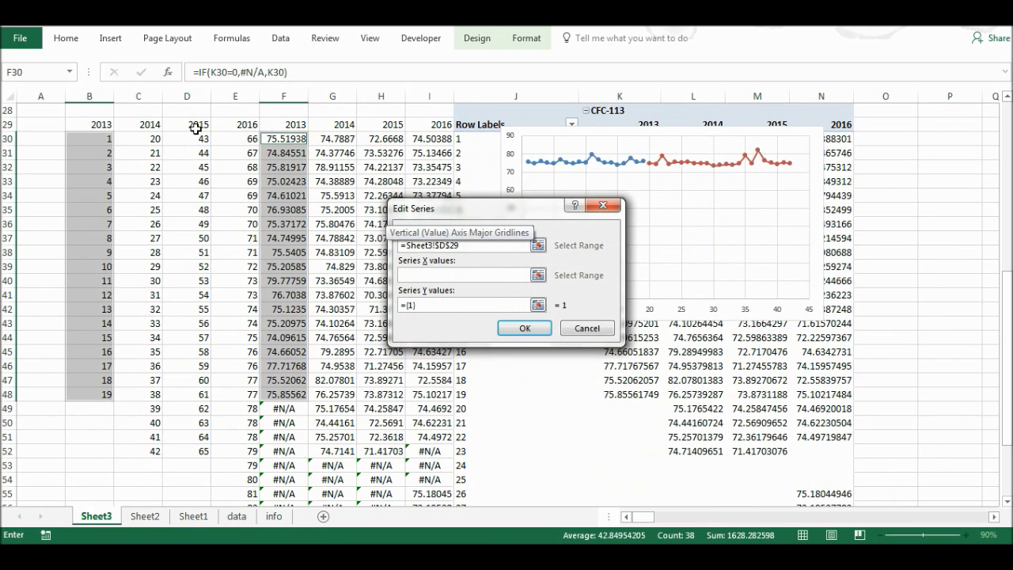
click(419, 273)
drag(198, 139, 199, 451)
click(536, 299)
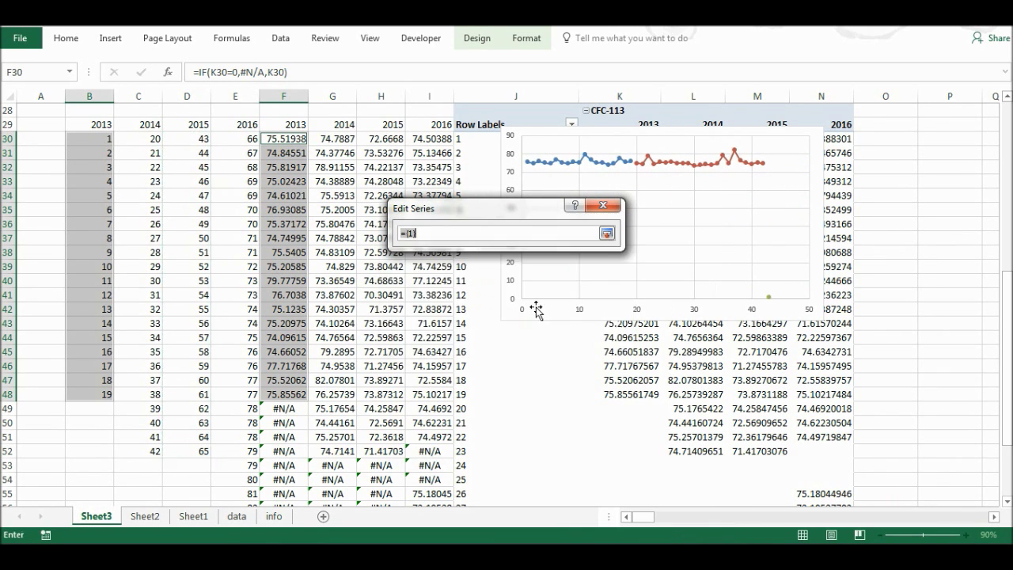
drag(396, 144, 386, 451)
click(532, 323)
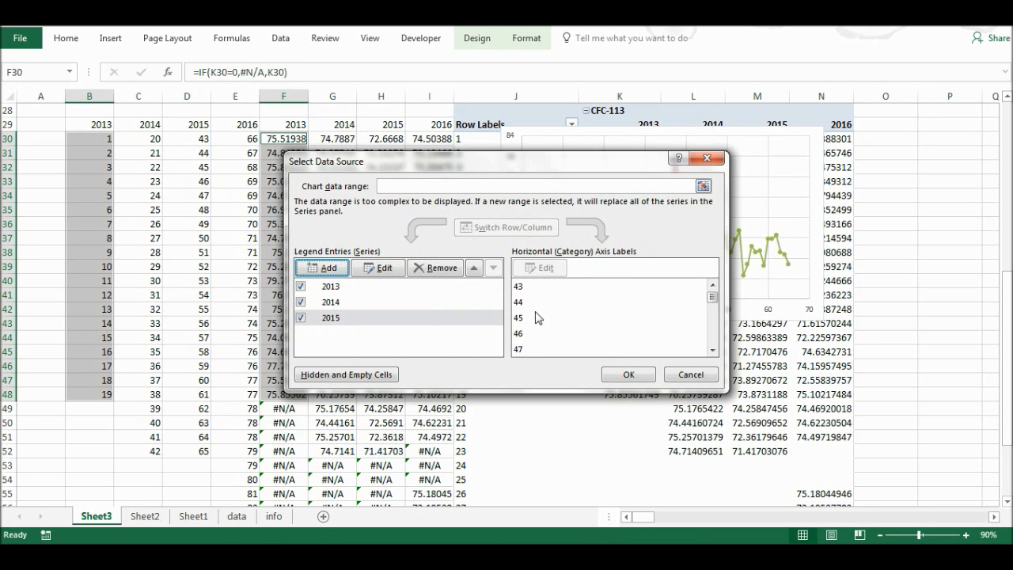
Add a chart series named from E29 (2016), with X values E30:E62 and Y values I30:I62.
click(334, 269)
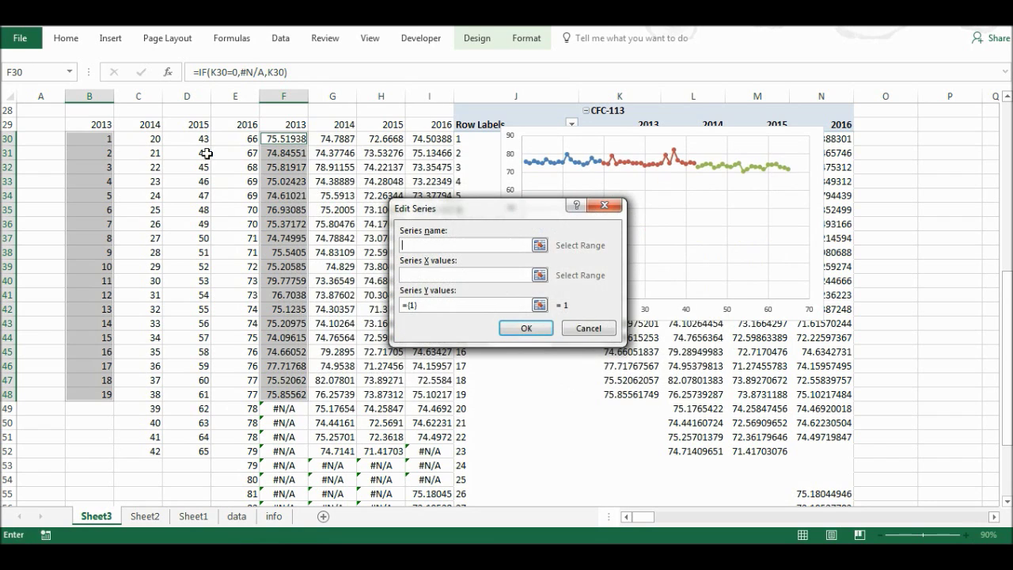
click(235, 127)
click(413, 273)
click(230, 143)
key(ctrl+shift+Down)
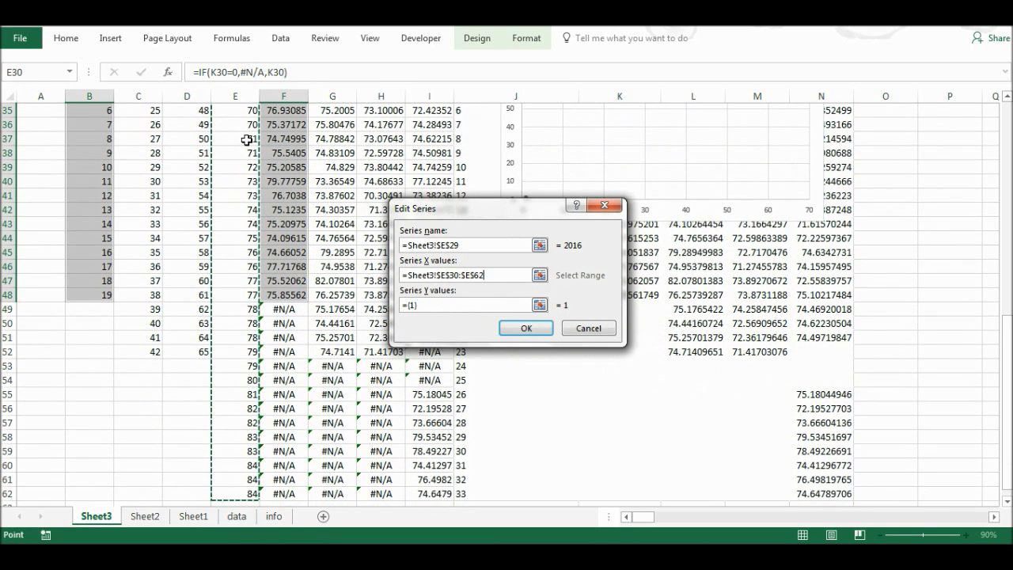
click(538, 305)
drag(997, 325, 997, 313)
click(445, 126)
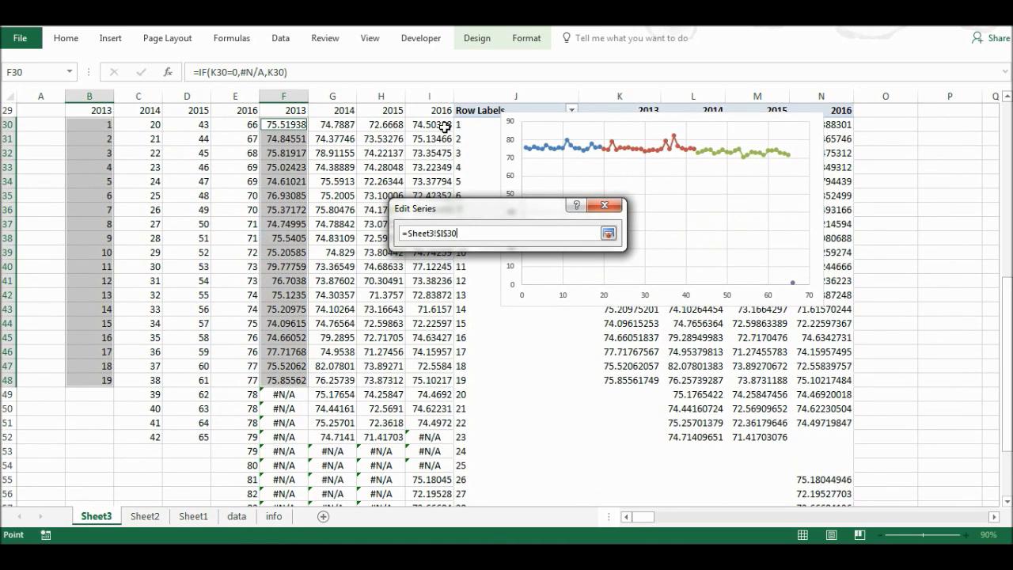
key(ctrl+shift+Down)
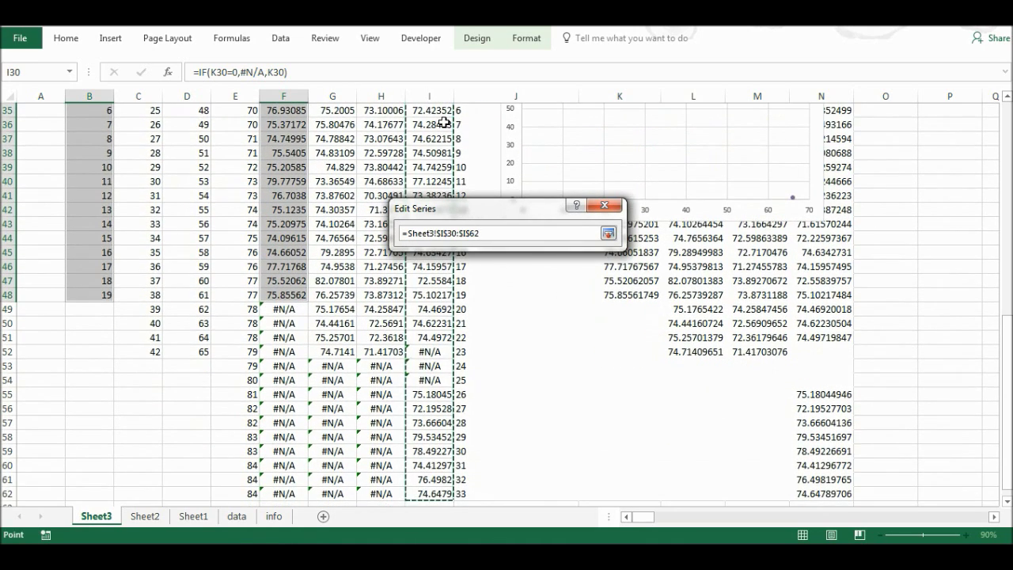
key(Return)
key(Return)
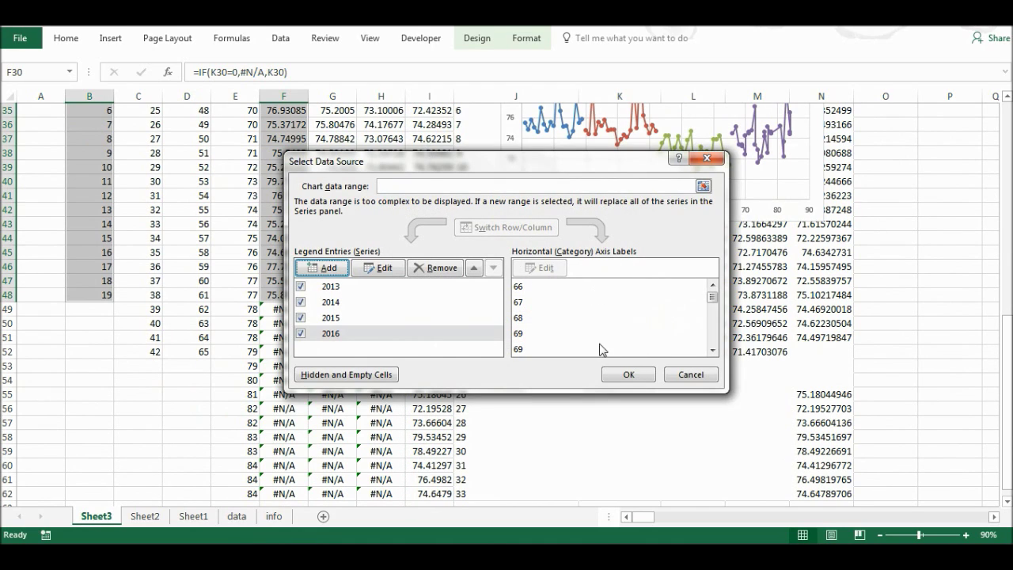
Accept the series list, move the chart to row 1 beside the Compound slicer, and enlarge it to span about A1:I17.
click(628, 375)
drag(1005, 348, 1005, 316)
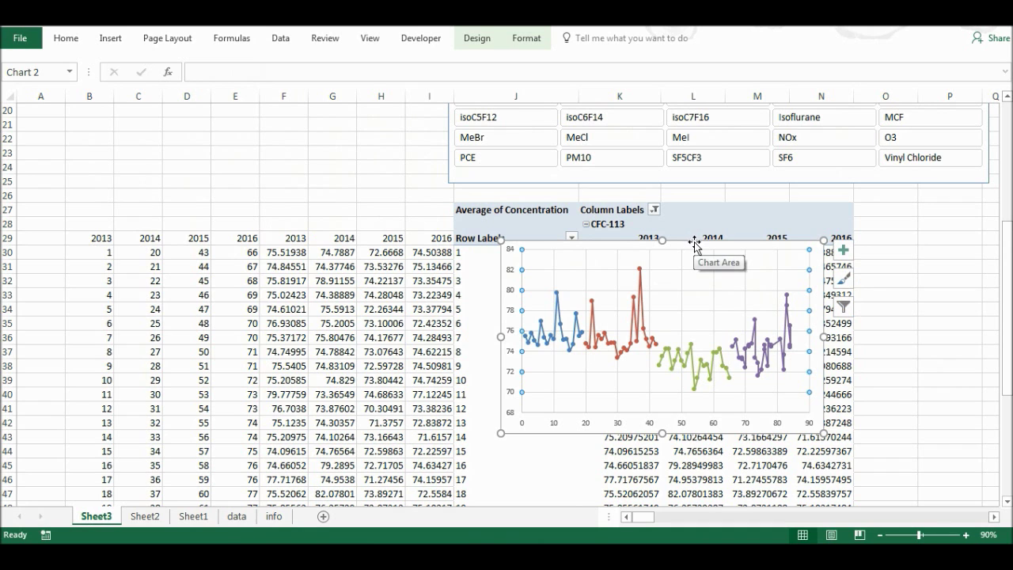
drag(694, 242, 254, 119)
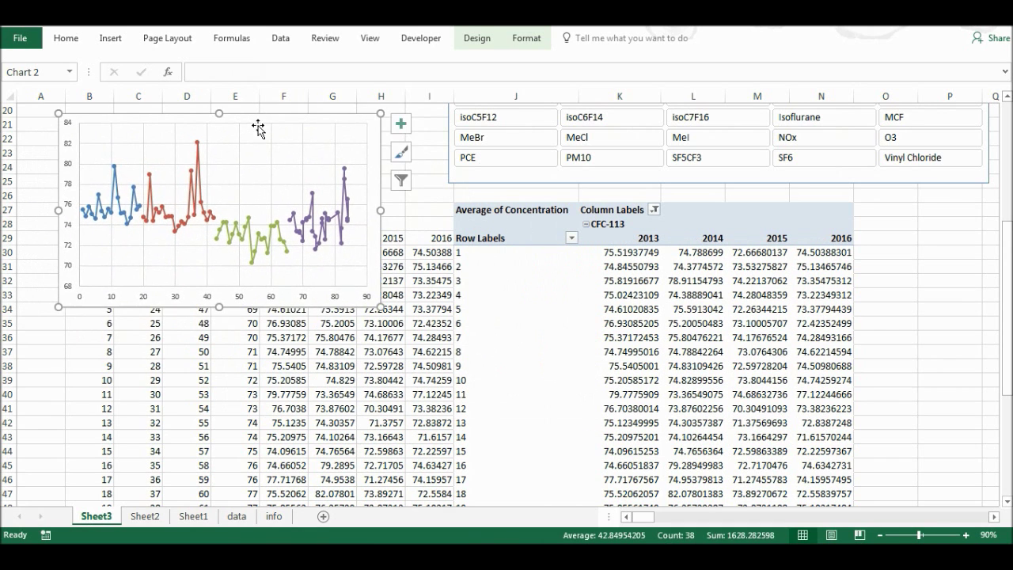
scroll(253, 119, up, 6)
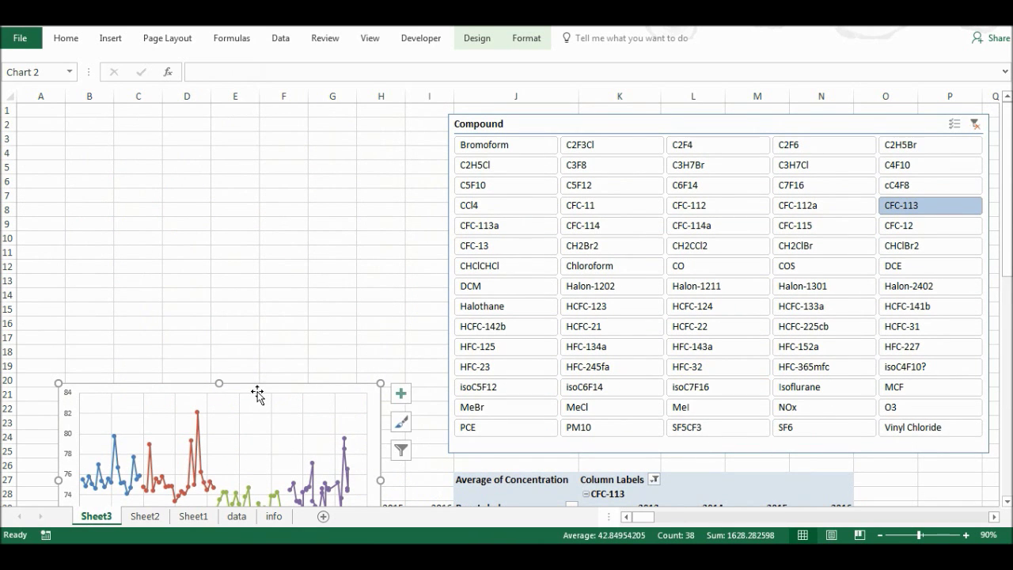
drag(235, 342, 217, 116)
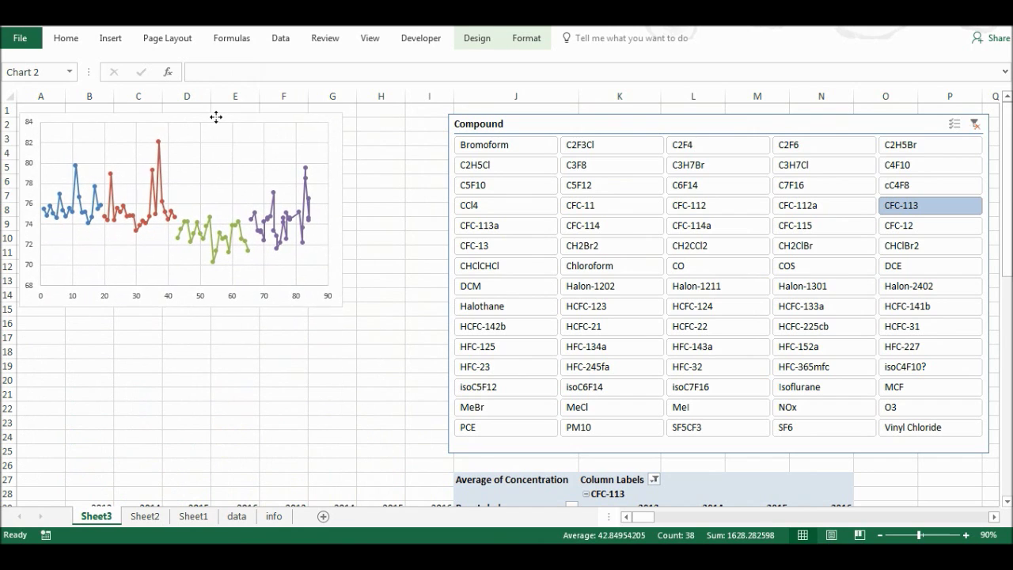
drag(340, 303, 437, 332)
drag(230, 329, 233, 346)
click(328, 398)
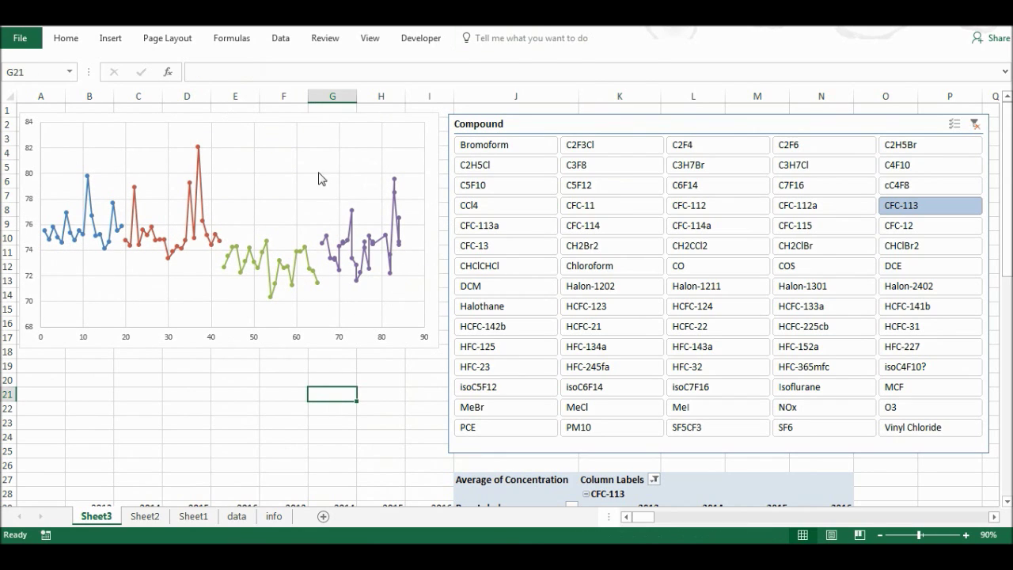
Format all text in the chart as black, bold and size 14.
click(226, 116)
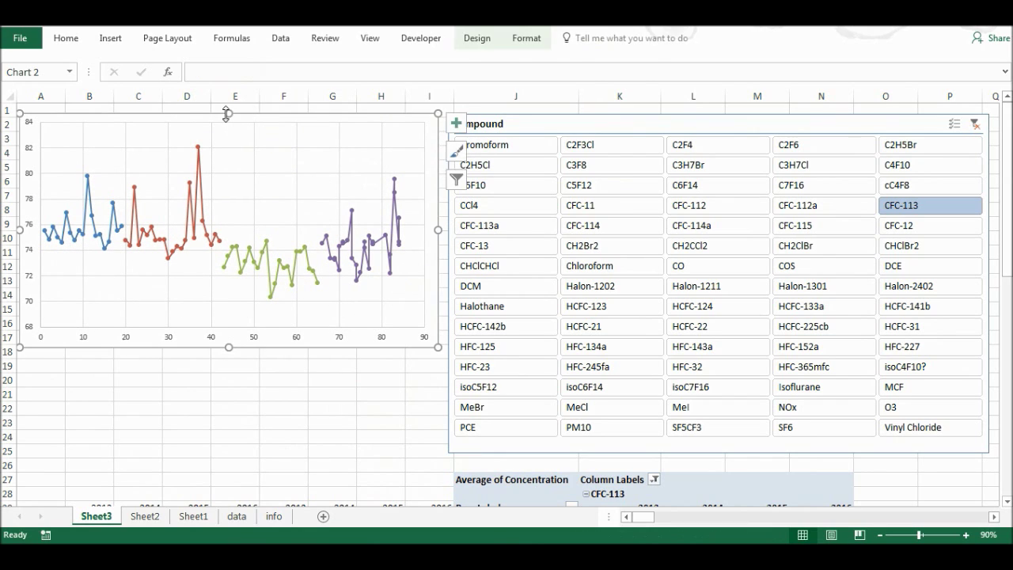
click(66, 40)
click(261, 90)
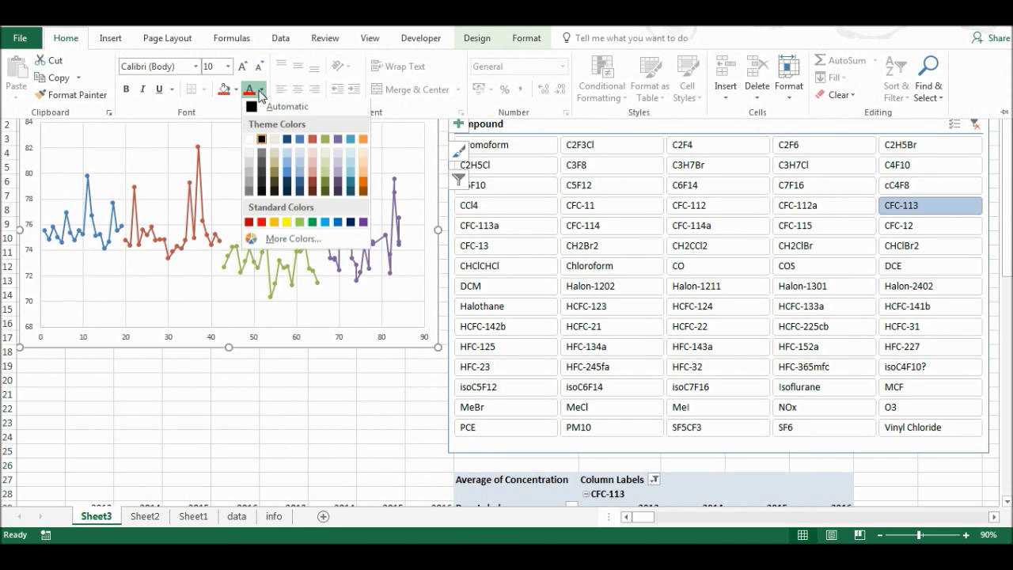
click(261, 140)
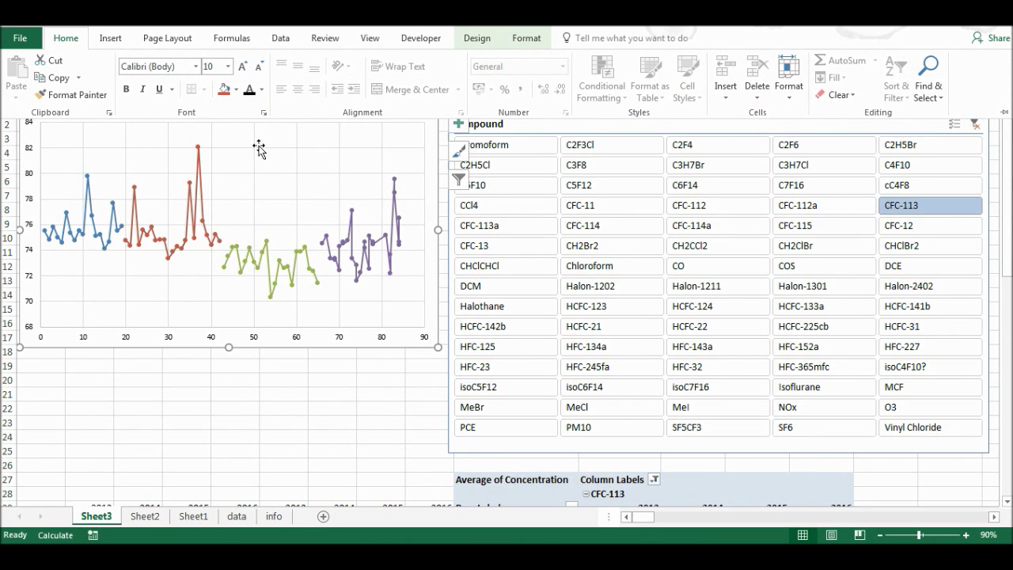
click(125, 91)
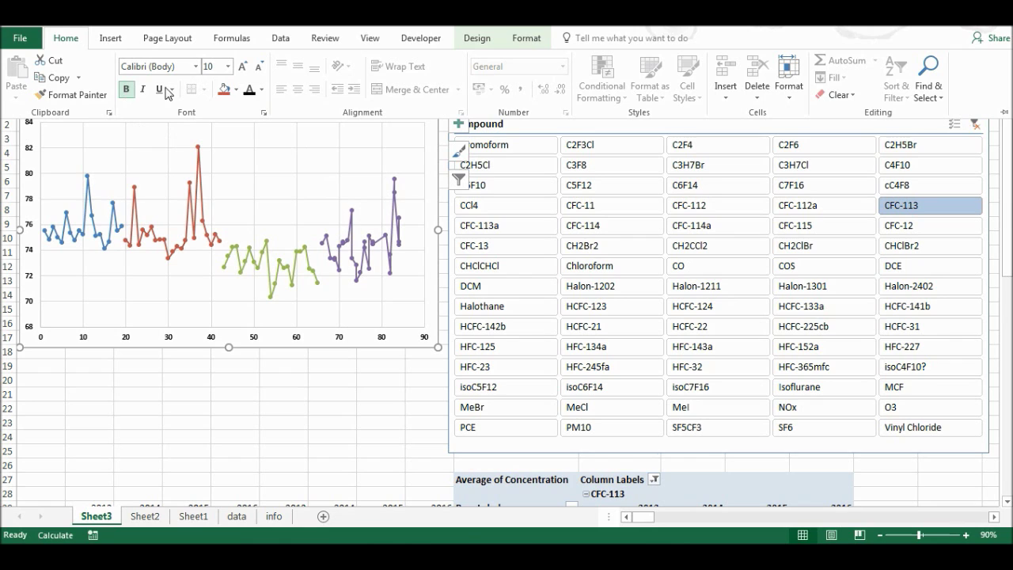
click(228, 67)
click(211, 170)
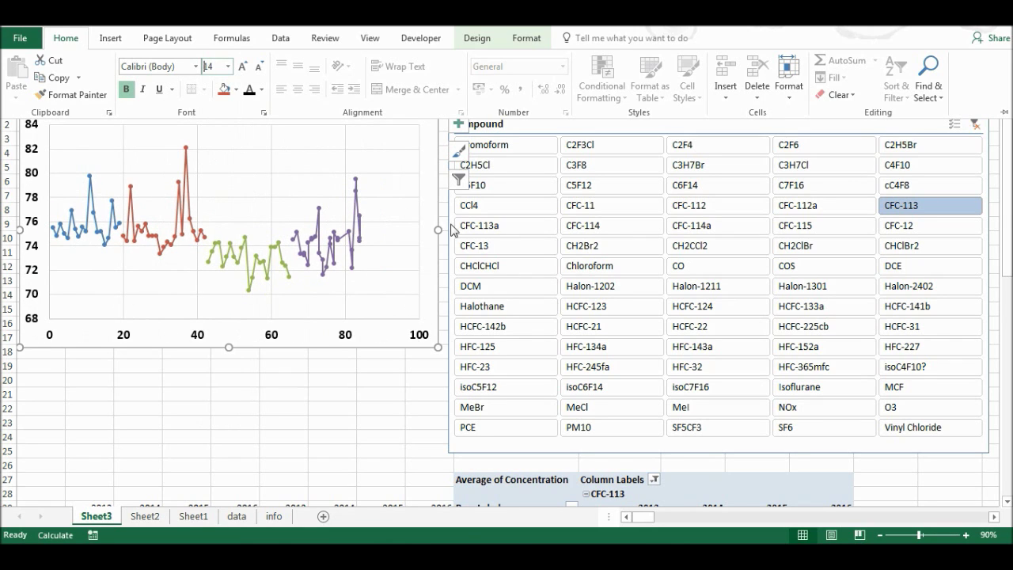
Set the chart's horizontal axis bounds to a minimum of 0 and a maximum of 85.
click(401, 214)
click(351, 335)
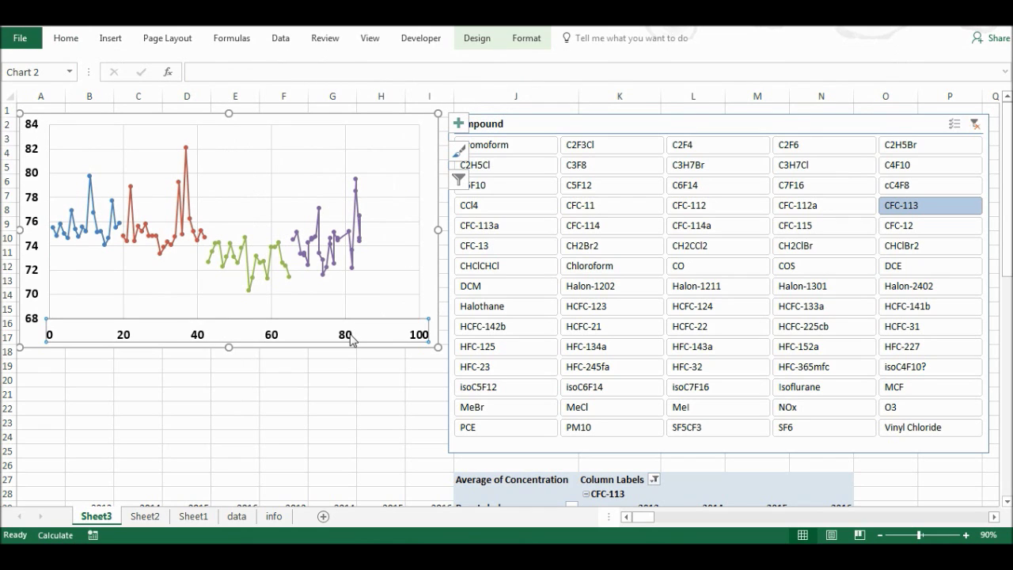
double_click(351, 335)
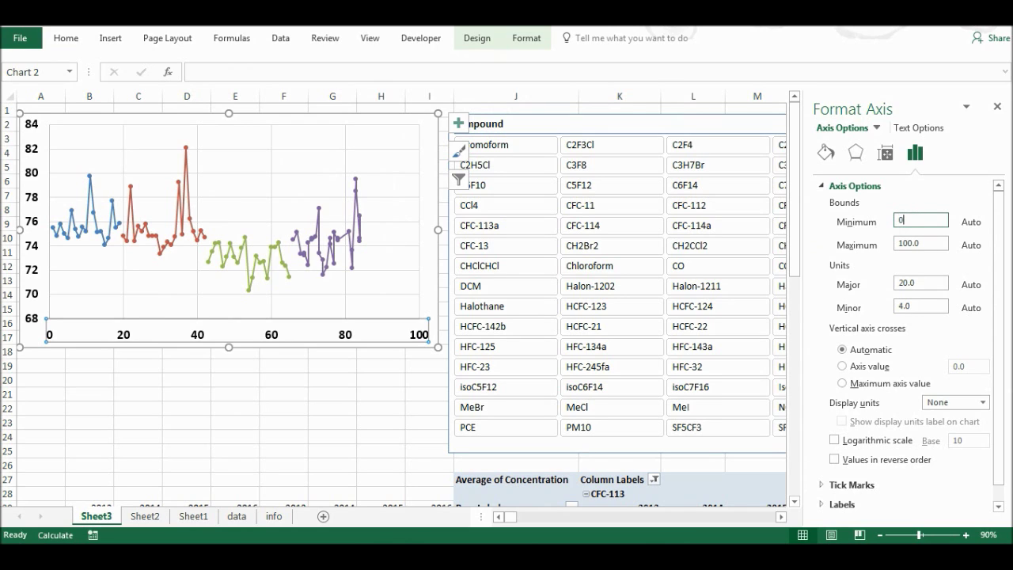
click(927, 247)
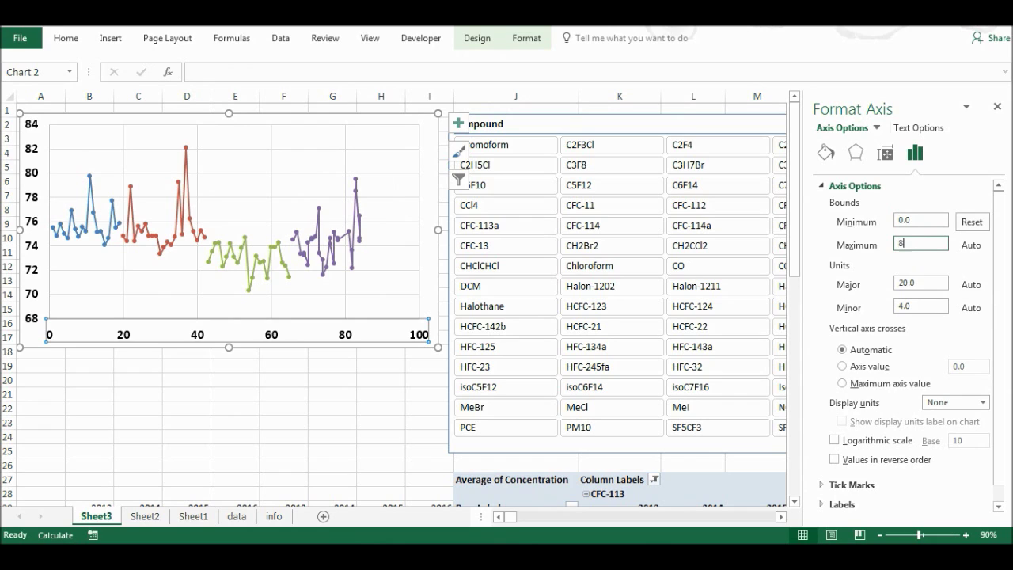
key(Return)
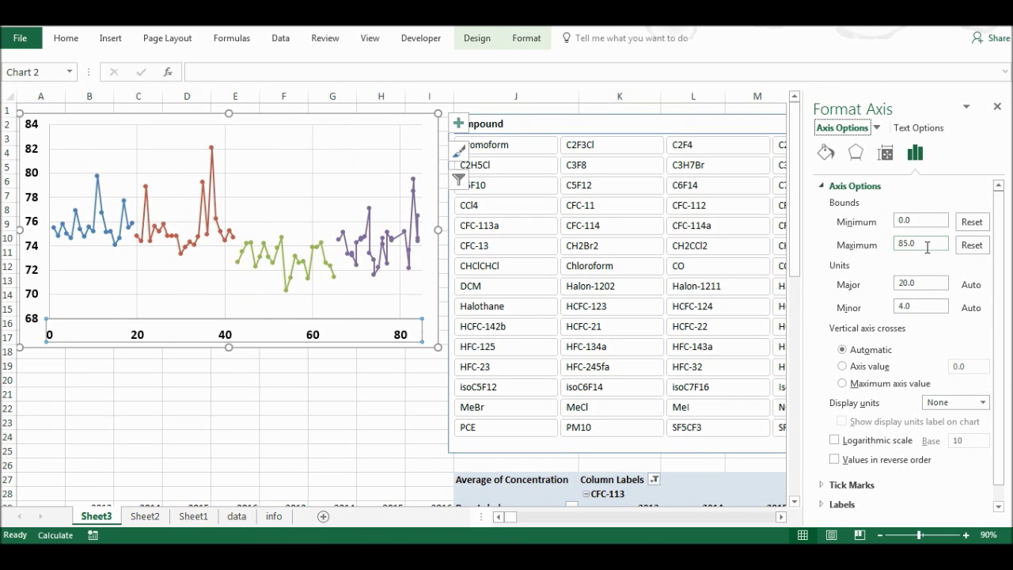
Hide the horizontal axis labels by setting their label position to None.
click(842, 505)
click(999, 509)
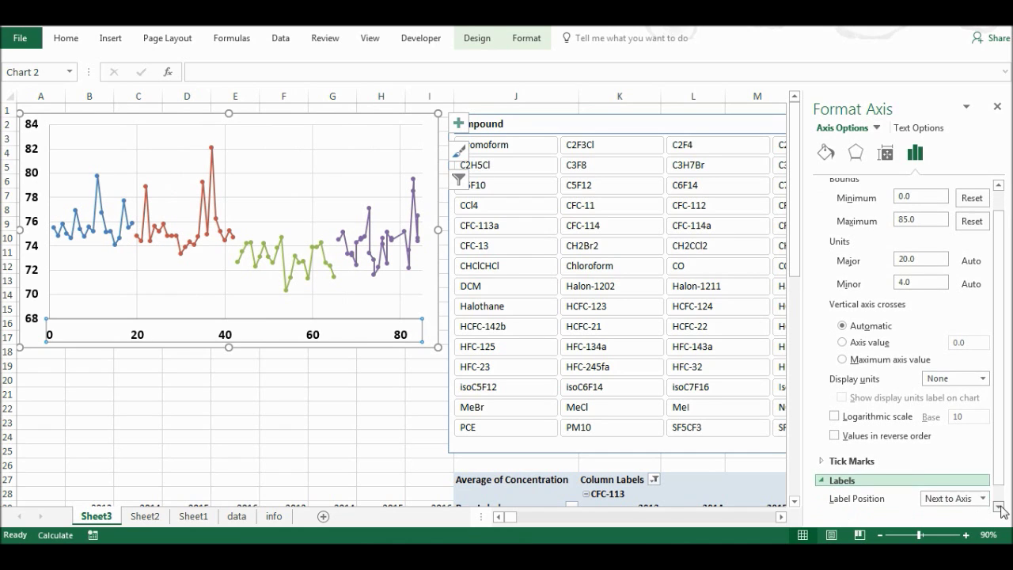
click(983, 486)
click(959, 471)
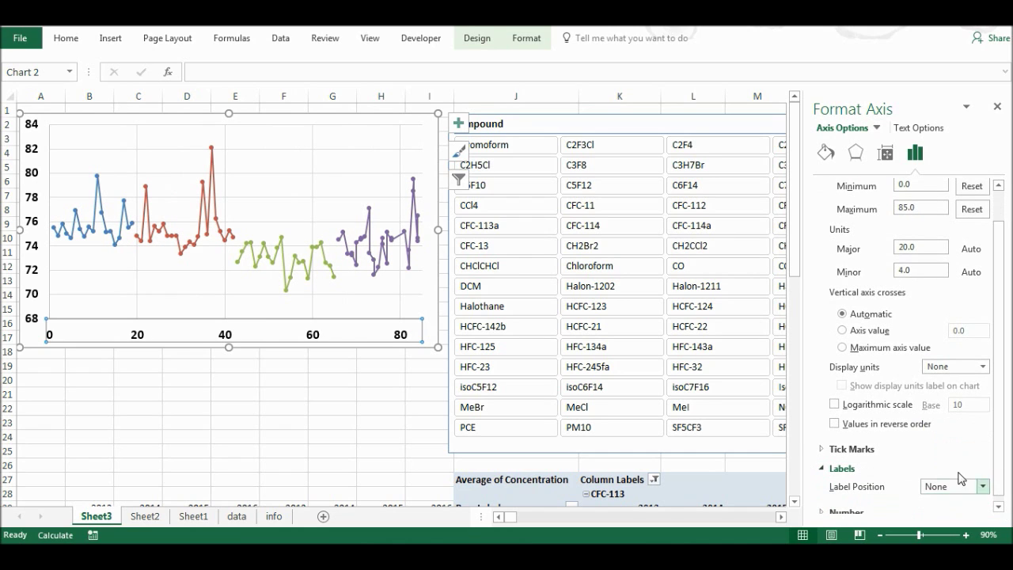
Give the chart's horizontal axis a solid black line.
click(826, 159)
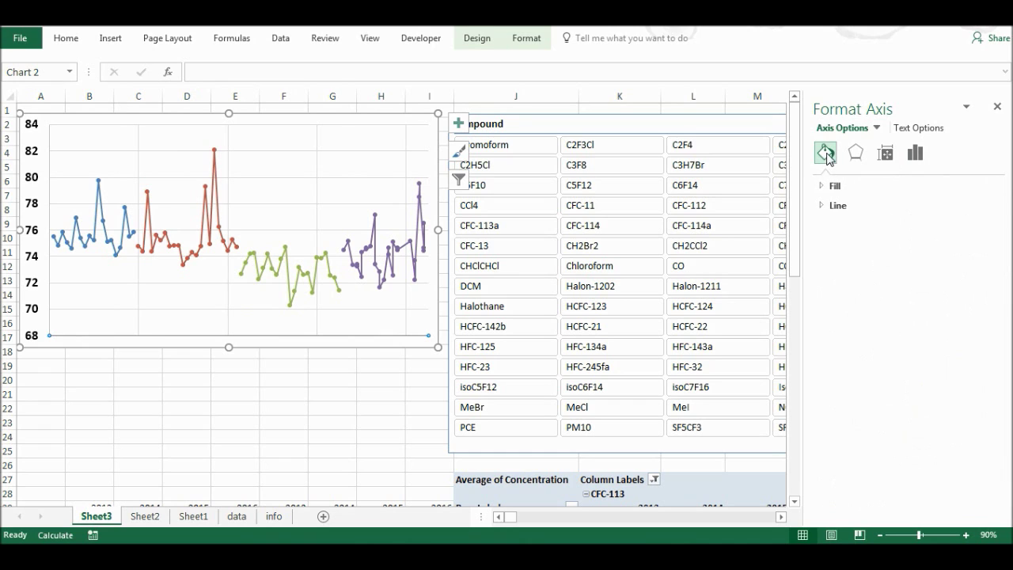
click(844, 206)
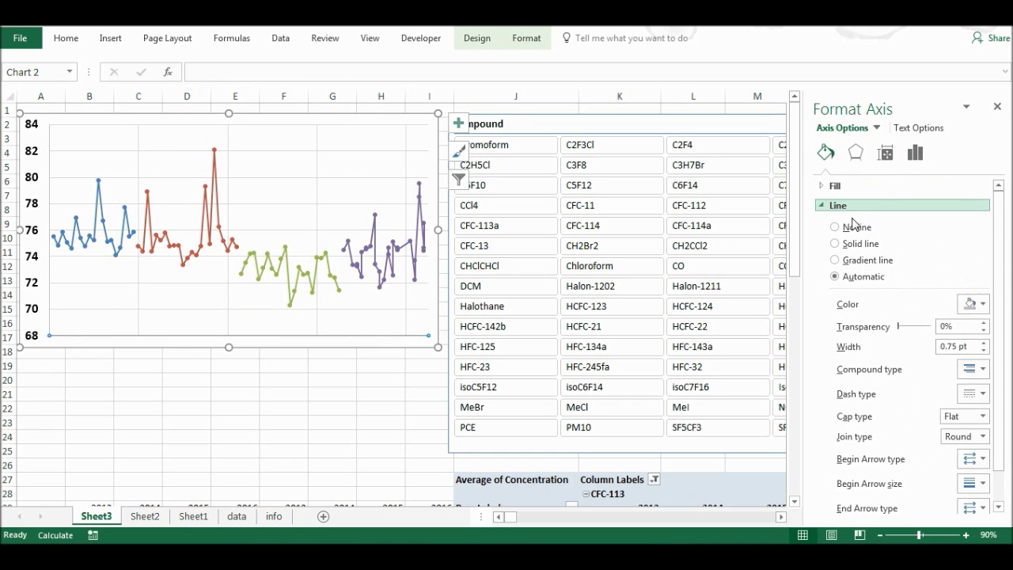
click(971, 304)
click(904, 339)
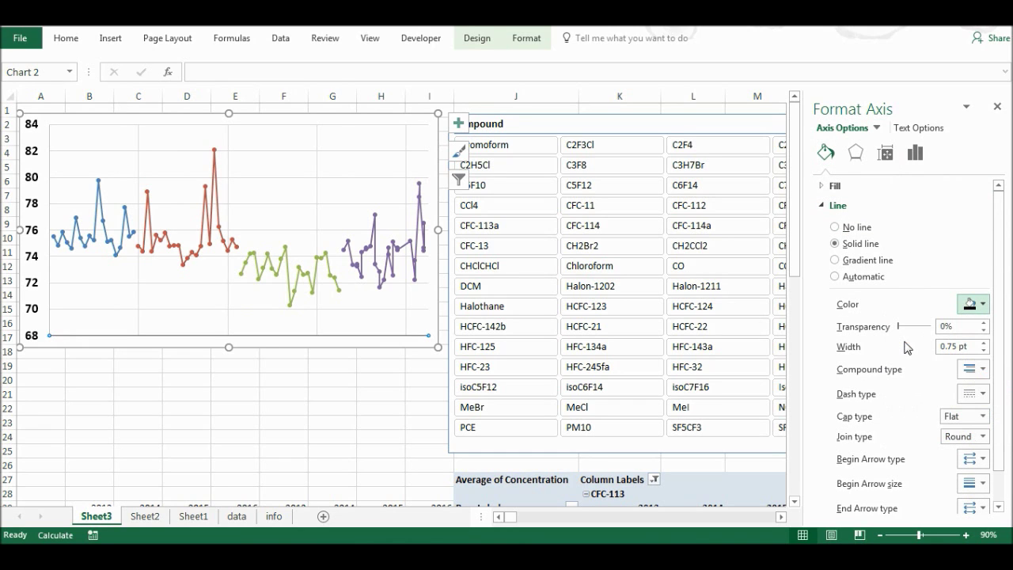
Give the chart's vertical axis a black line and set its major tick marks to Outside.
click(34, 207)
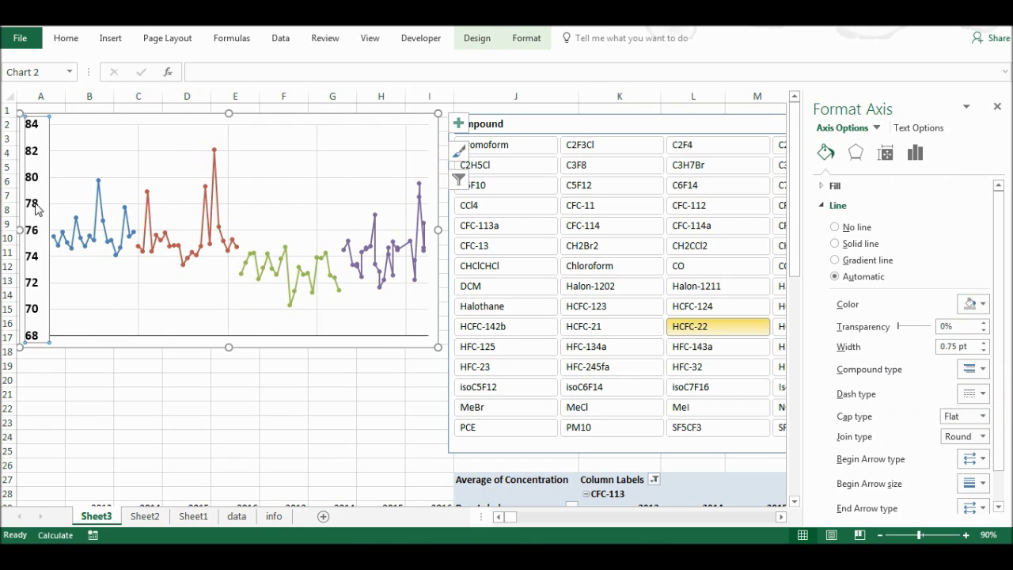
click(978, 304)
click(906, 339)
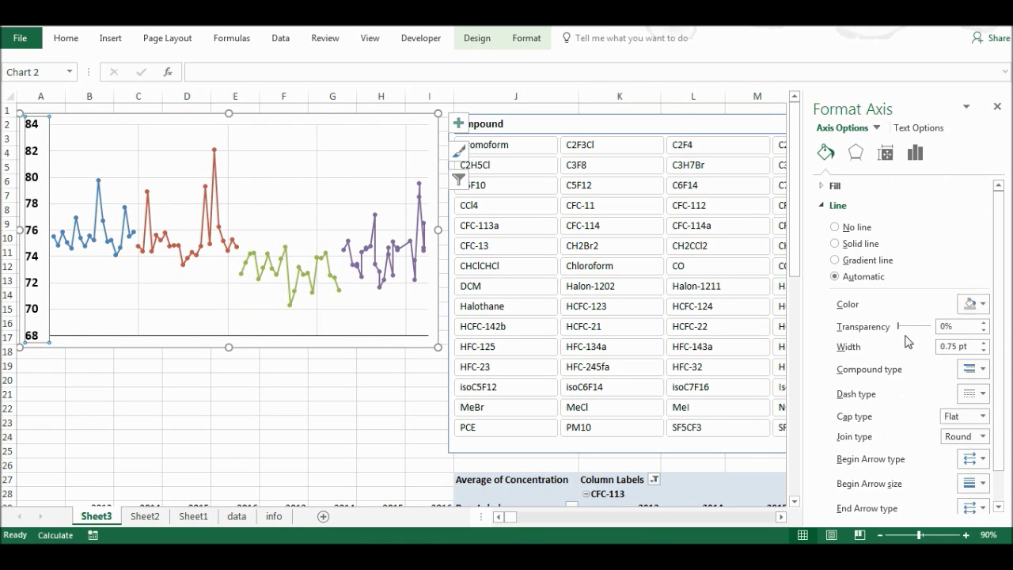
click(915, 154)
scroll(997, 442, down, 1)
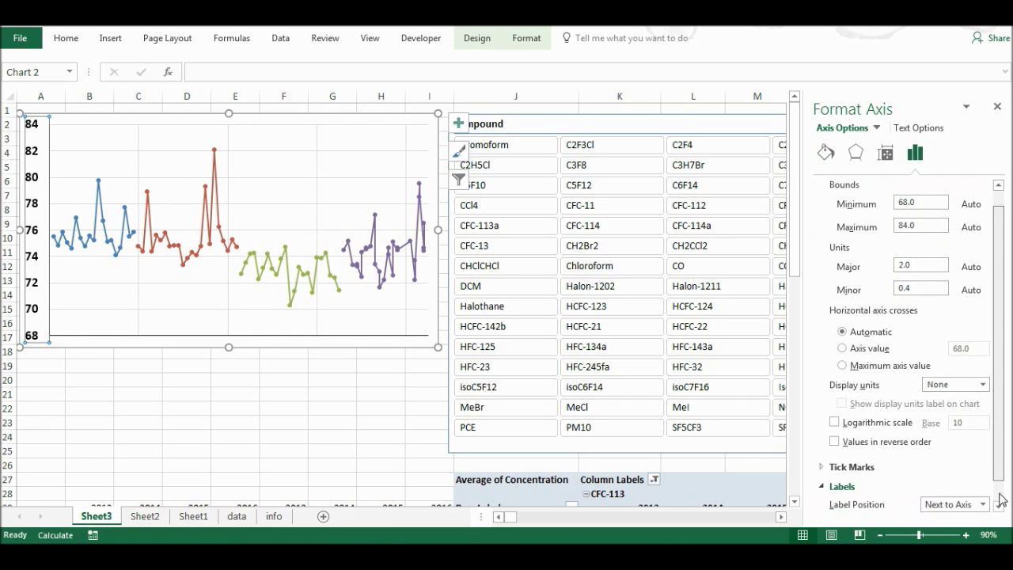
click(845, 443)
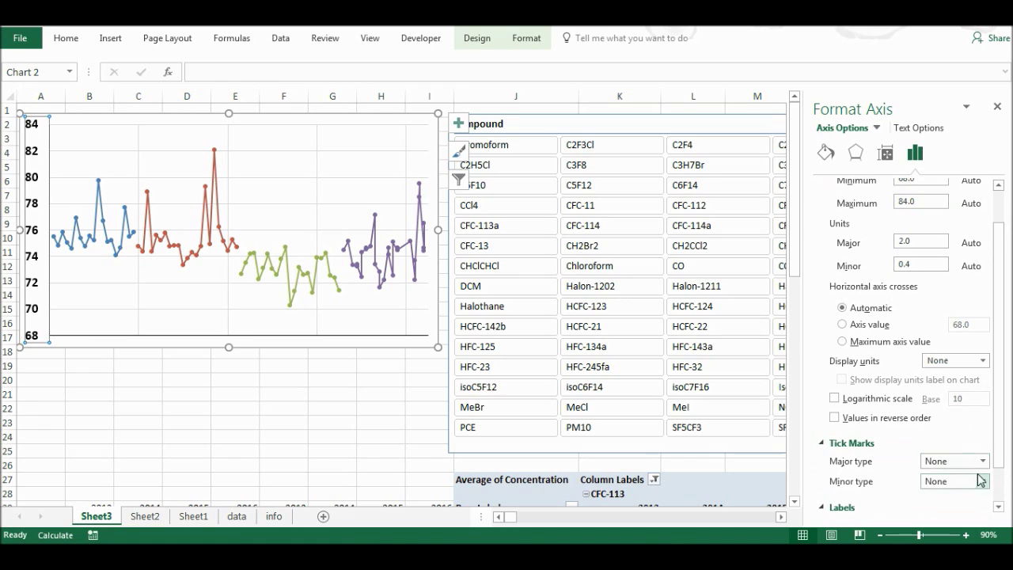
click(982, 461)
click(957, 506)
click(352, 397)
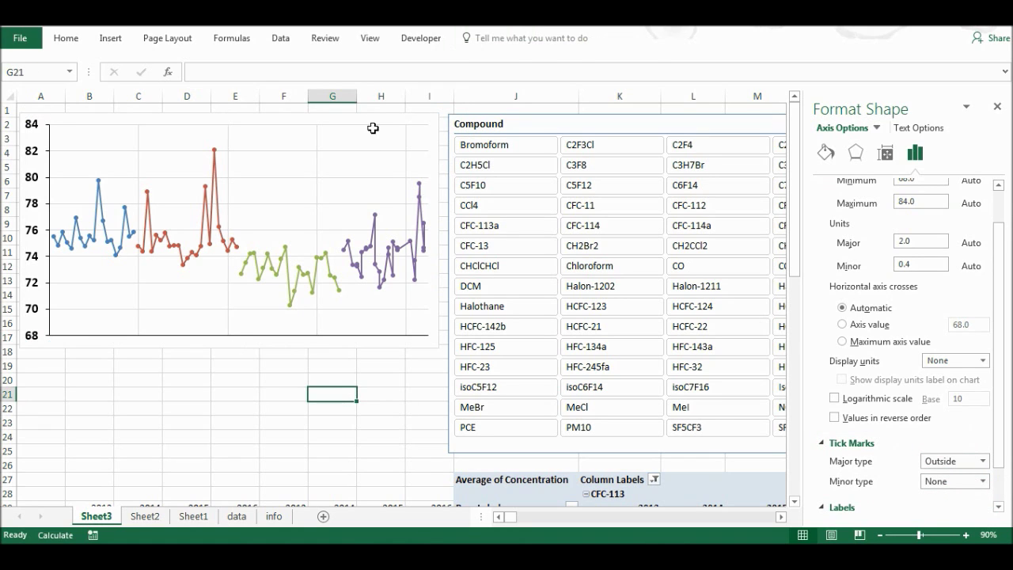
Add axis titles, a chart title and a legend at the bottom of the chart.
click(366, 122)
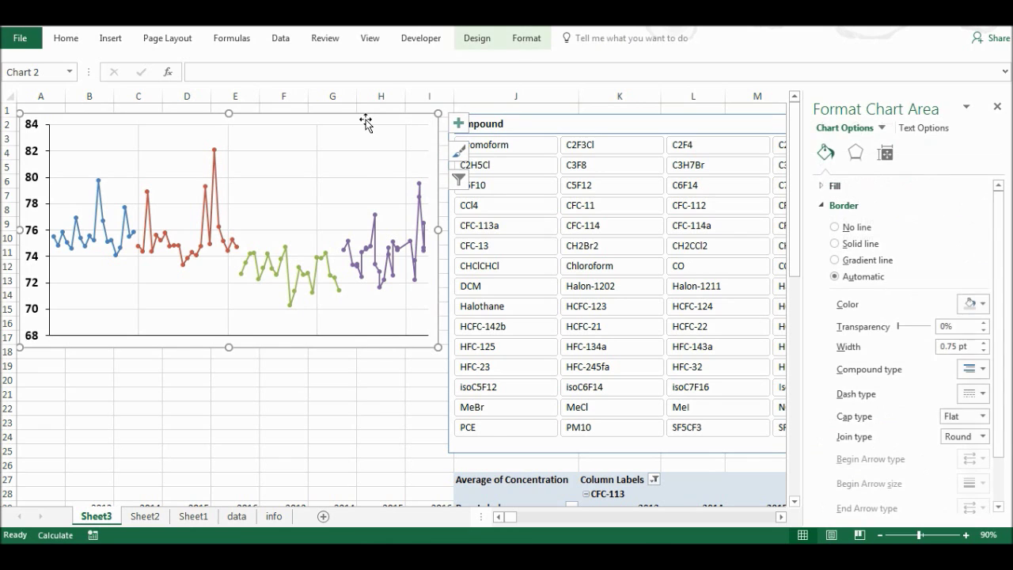
right_click(366, 123)
click(340, 125)
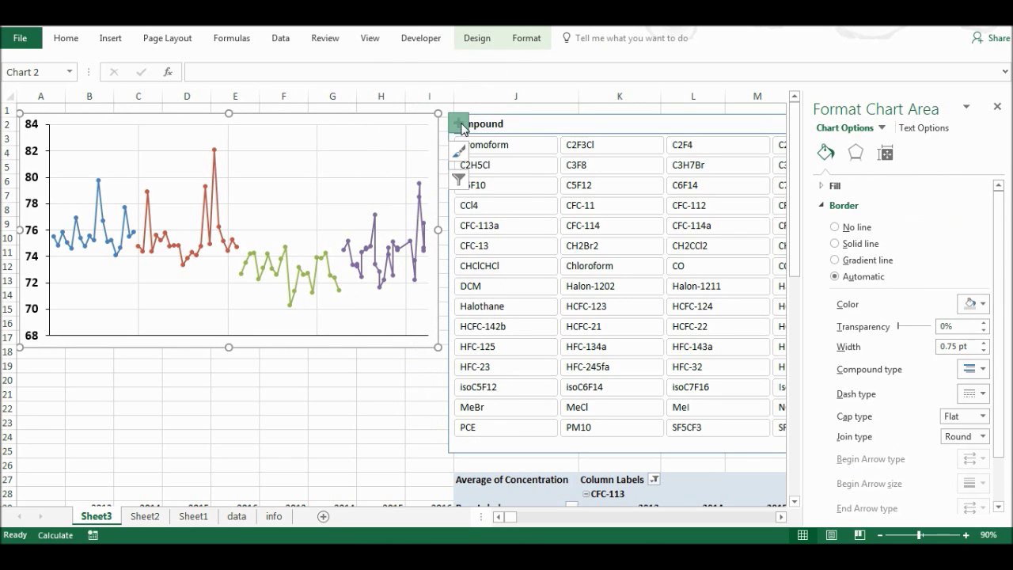
click(458, 124)
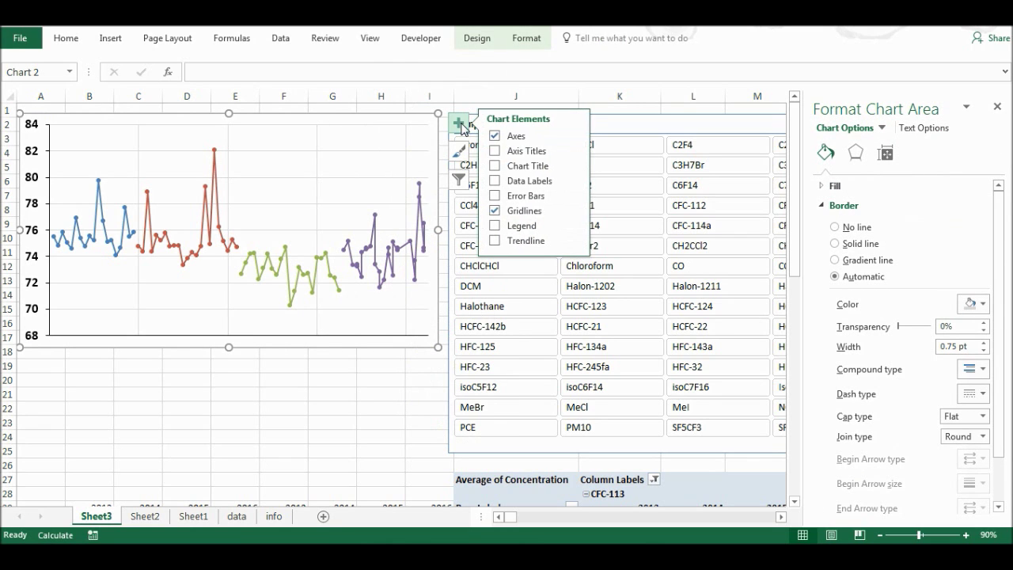
click(495, 151)
click(494, 166)
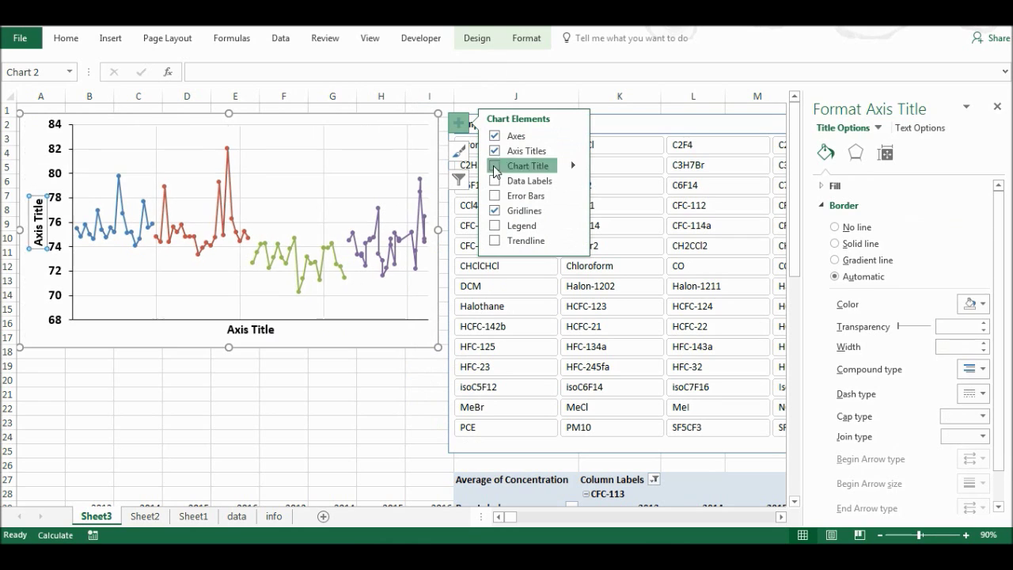
click(495, 227)
mouse_move(575, 229)
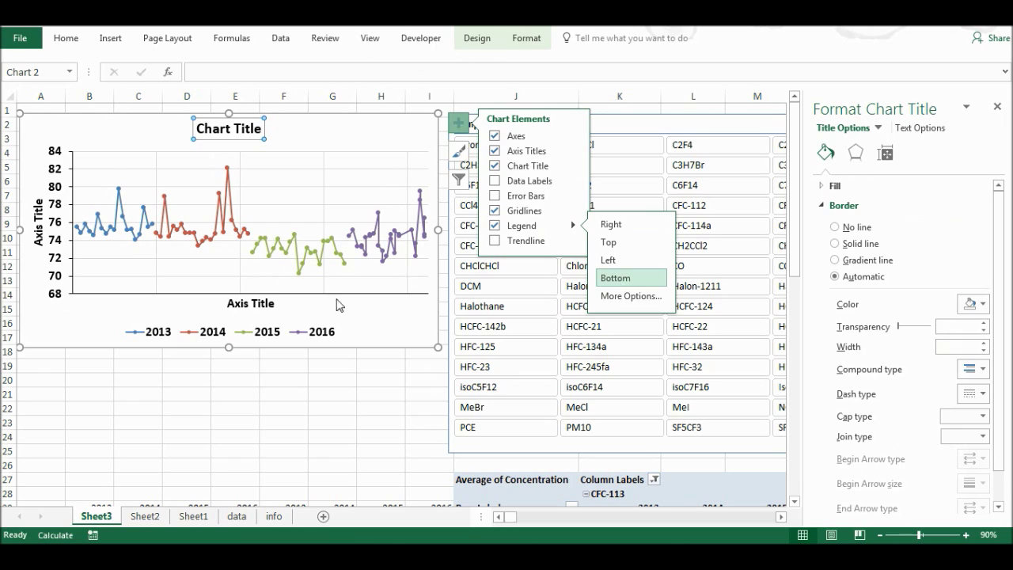
Delete the horizontal axis title from the chart.
click(260, 299)
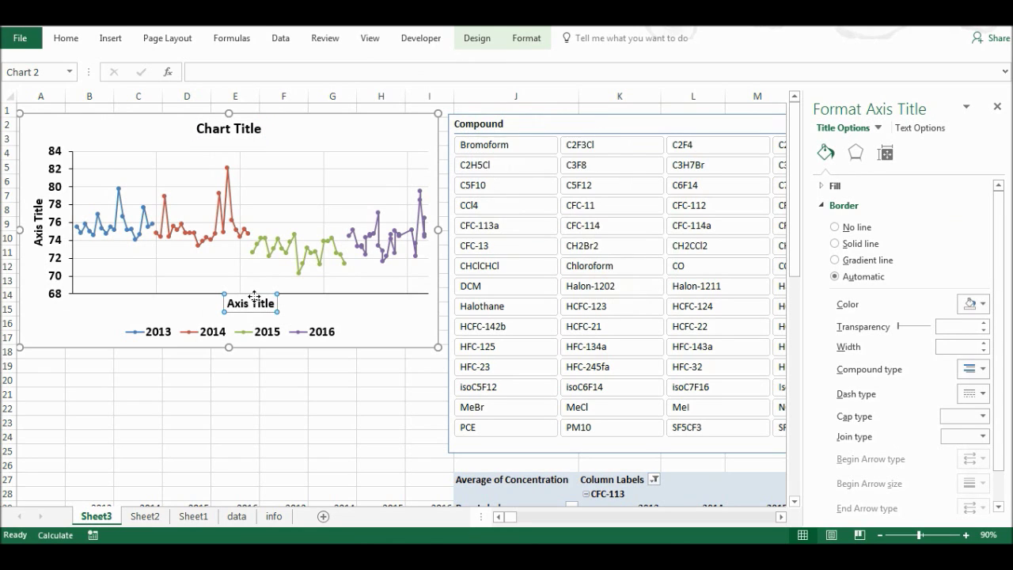
click(253, 294)
key(BackSpace)
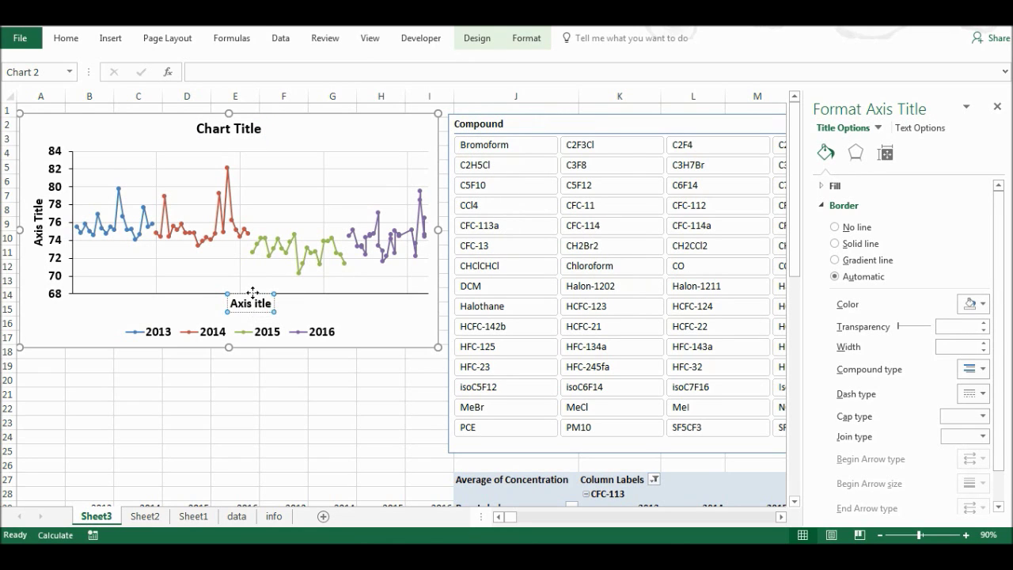
key(Escape)
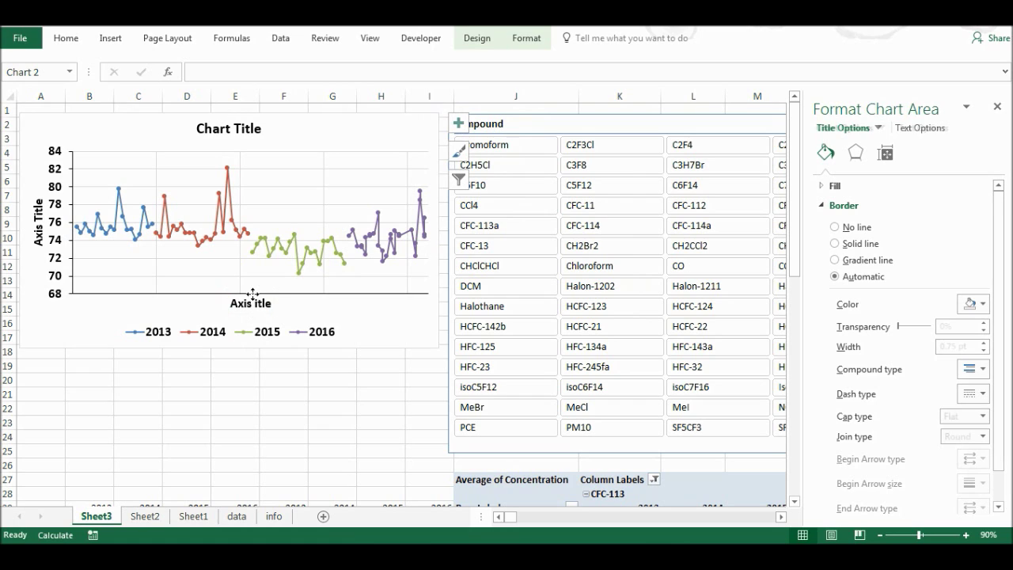
click(257, 304)
key(Delete)
Link the chart title to cell K28 of Sheet3, which holds the selected compound's name.
click(234, 136)
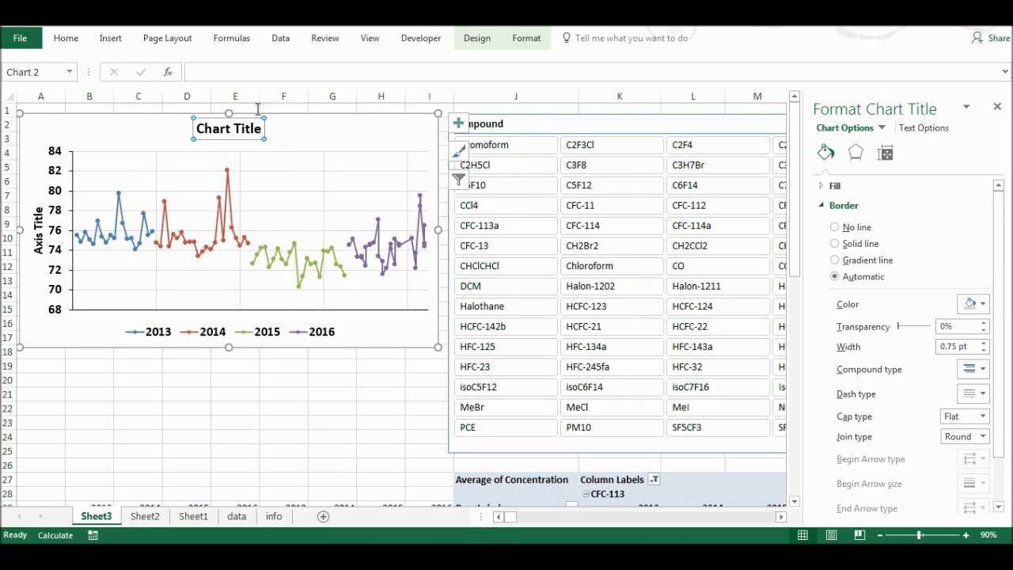
click(259, 70)
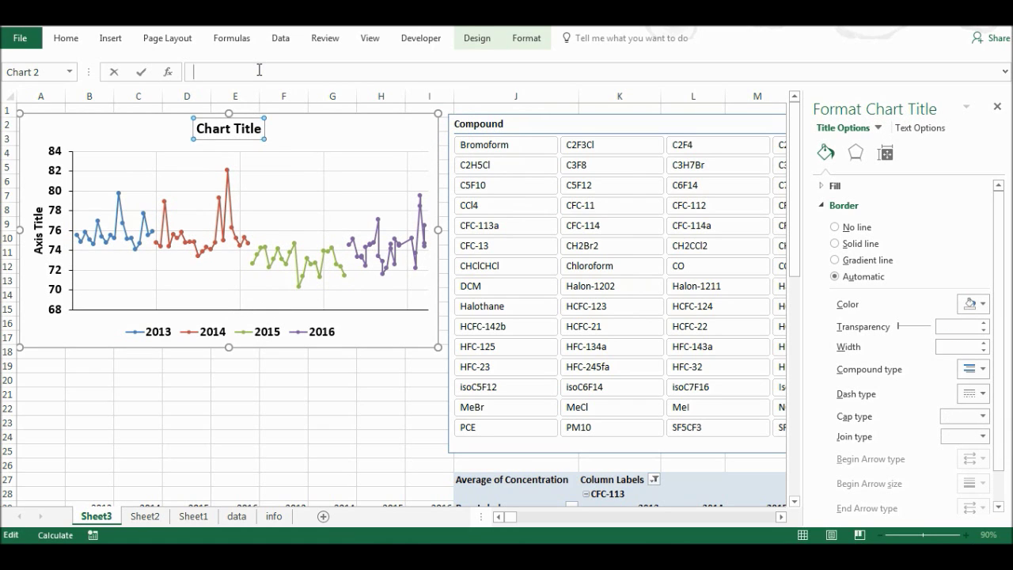
click(605, 493)
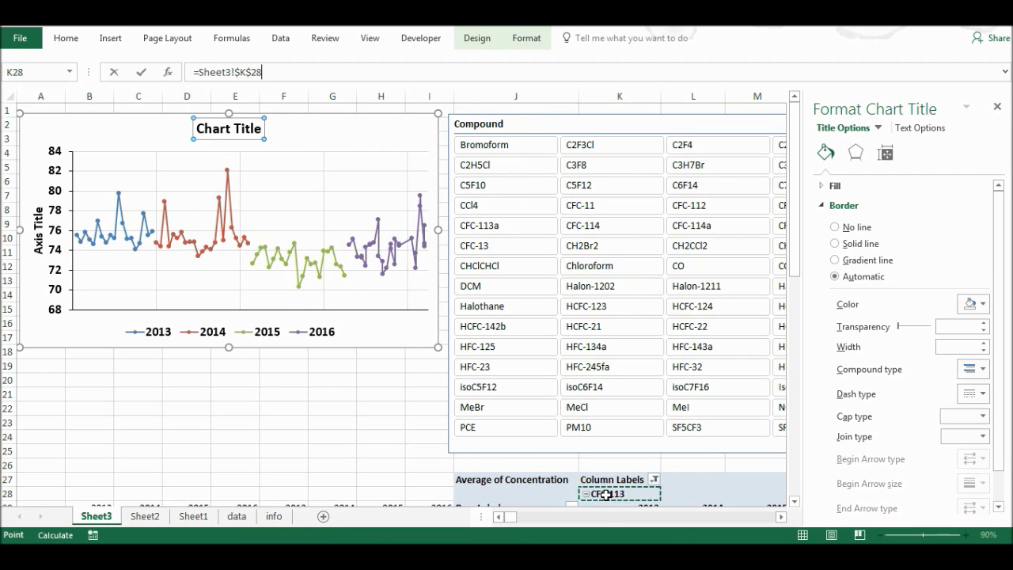
key(Return)
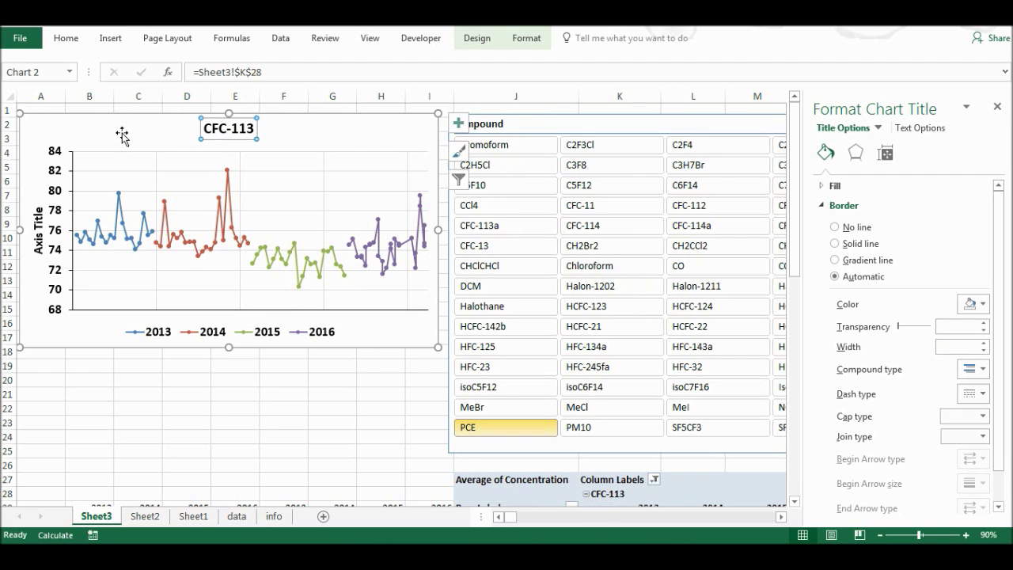
Set the chart title's font size to 28.
click(67, 38)
click(228, 66)
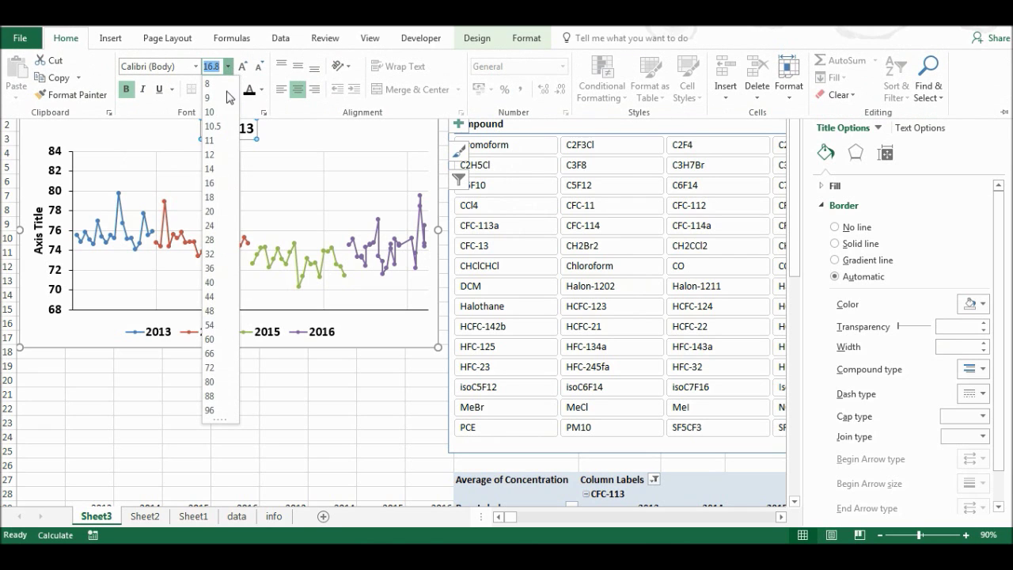
click(233, 239)
Link the chart's vertical axis title to cell H27.
click(43, 229)
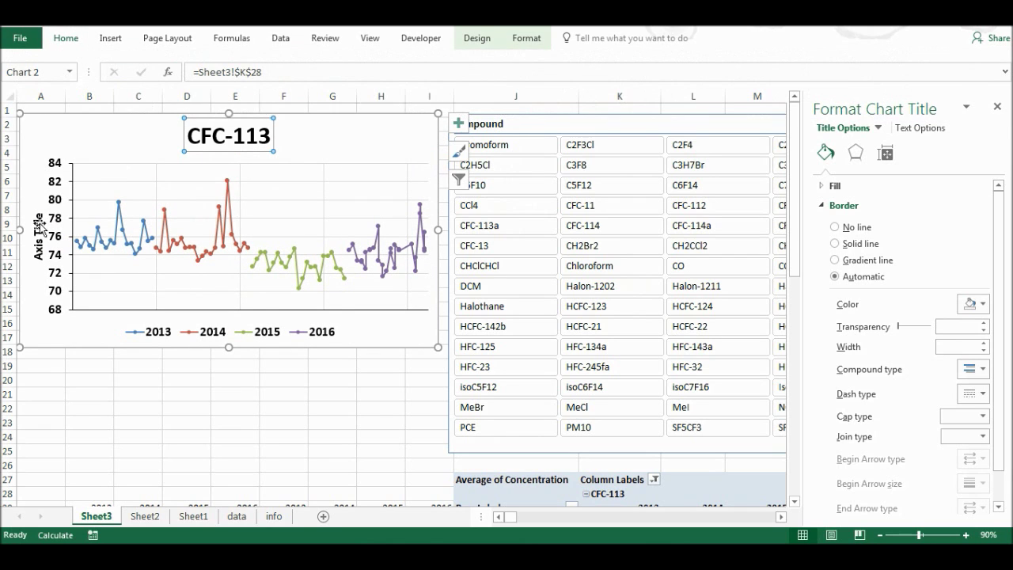
click(39, 232)
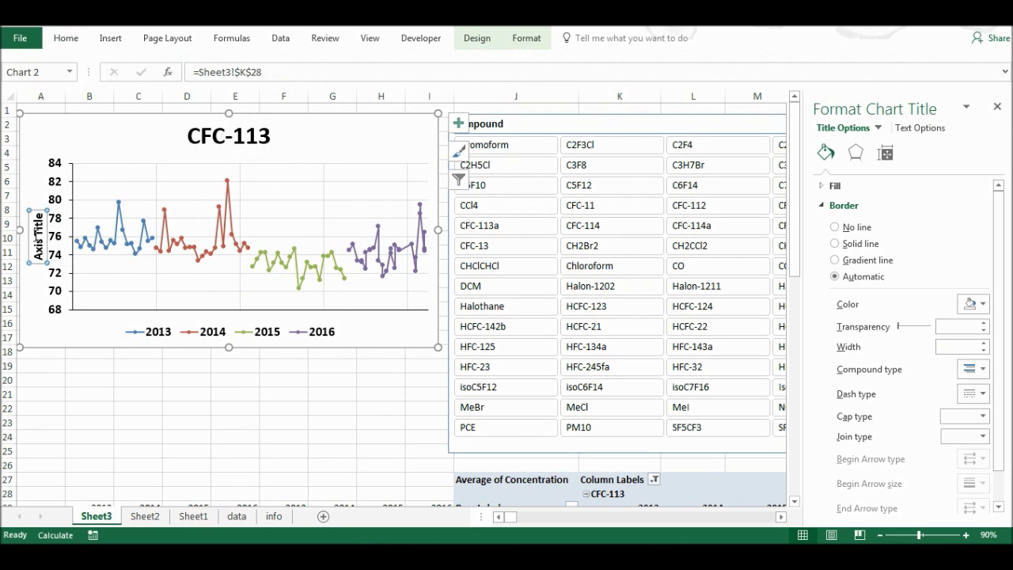
click(201, 76)
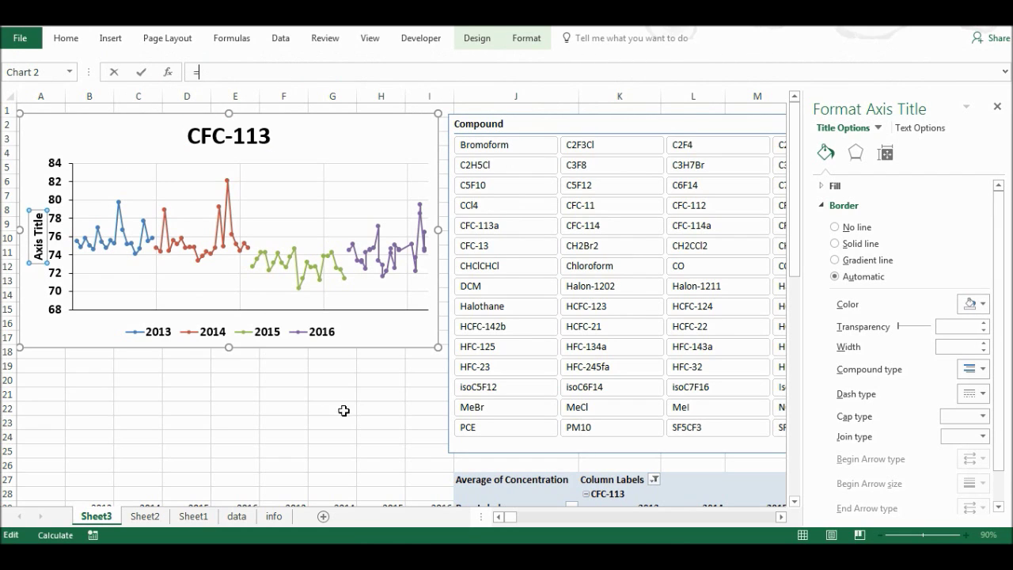
click(374, 483)
key(Return)
Enter "Axis label" in cell G27 and the formula =K28&" (ppt)" in cell H27.
click(326, 483)
text(Axis lab)
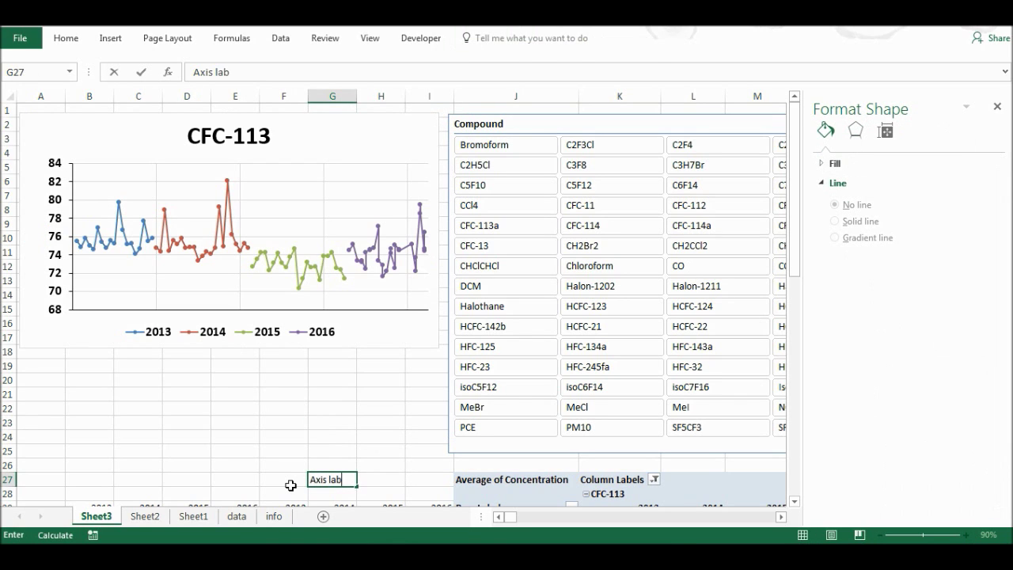
click(388, 399)
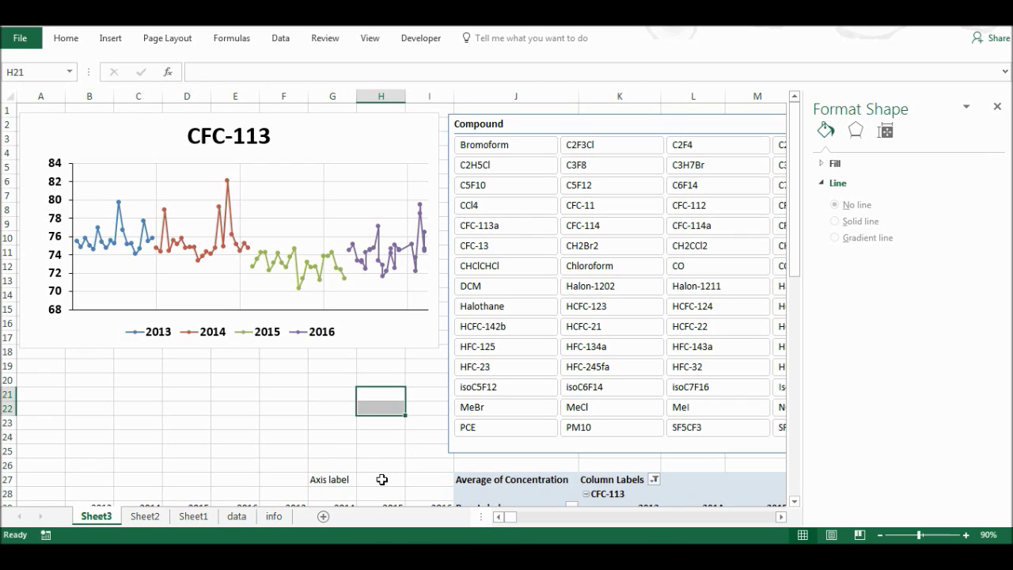
click(383, 477)
text(=)
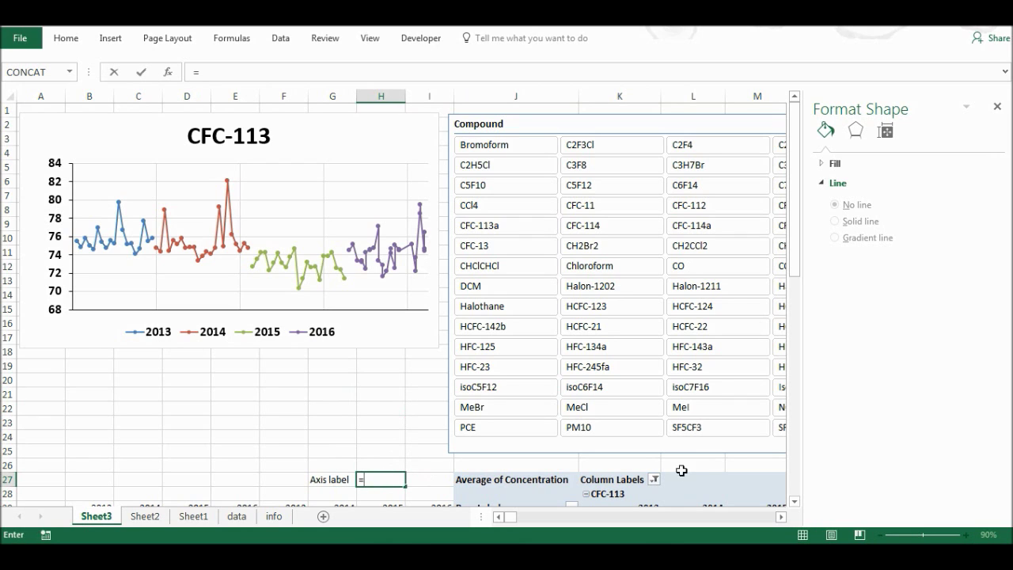
click(617, 494)
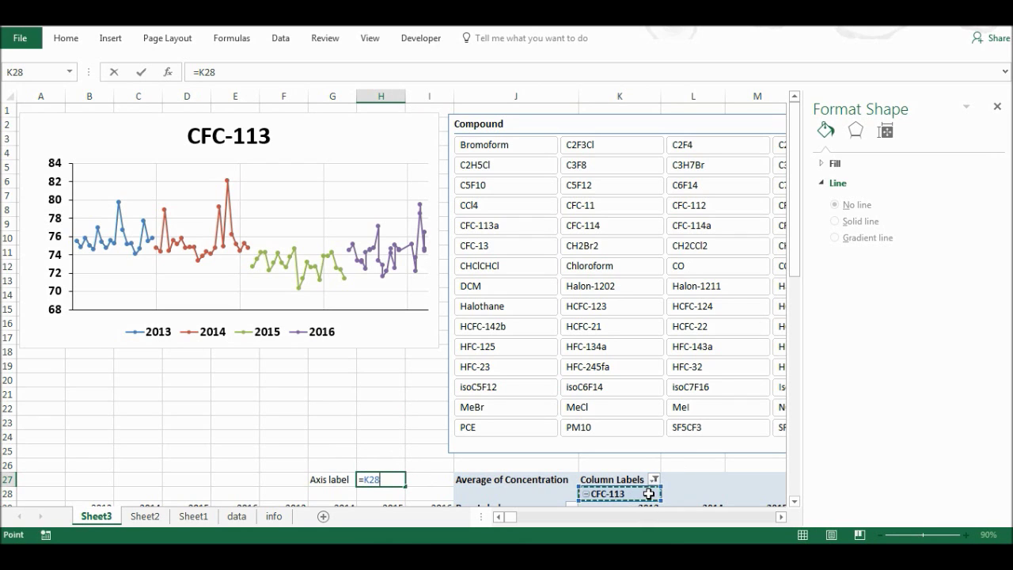
text(&" (ppt)
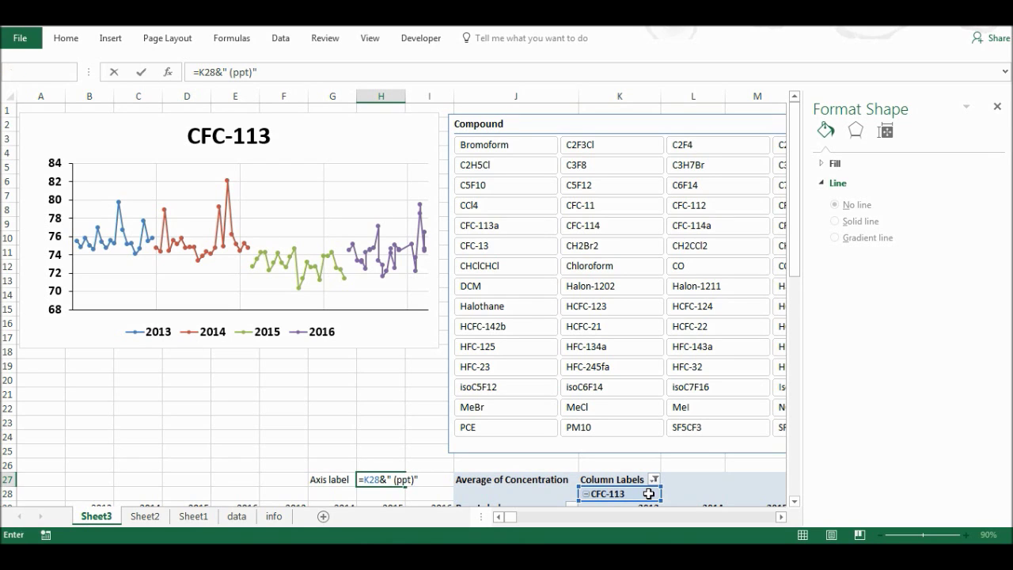
key(Return)
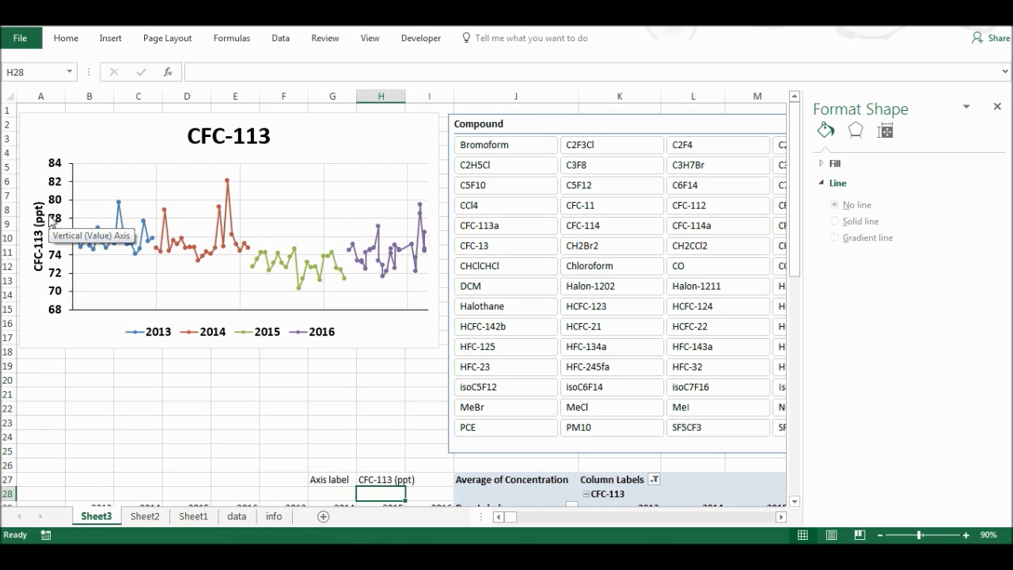
Remove the chart's vertical gridlines and give the horizontal major gridlines a dashed line.
click(324, 197)
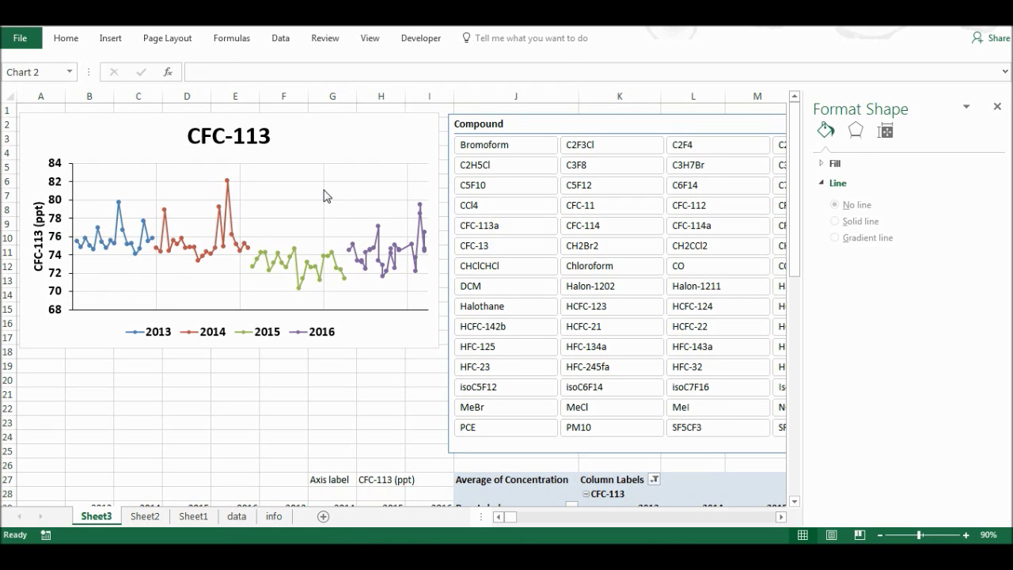
click(317, 195)
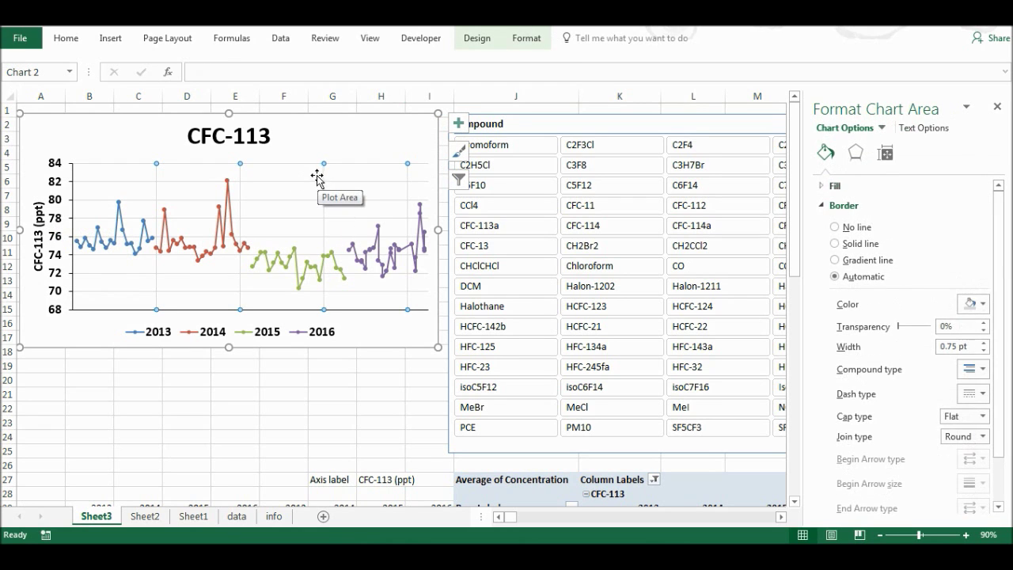
click(299, 189)
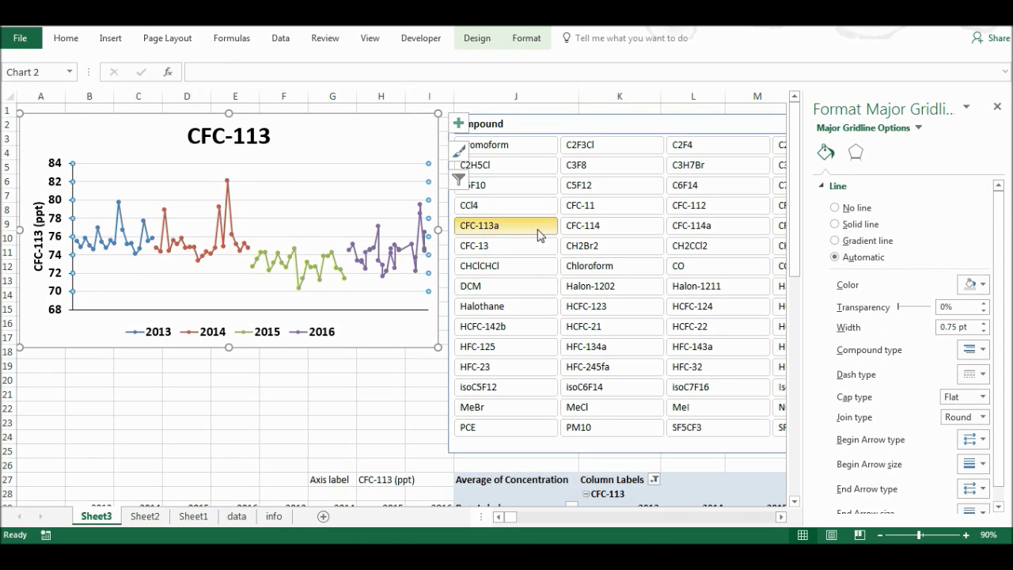
click(981, 374)
click(1003, 451)
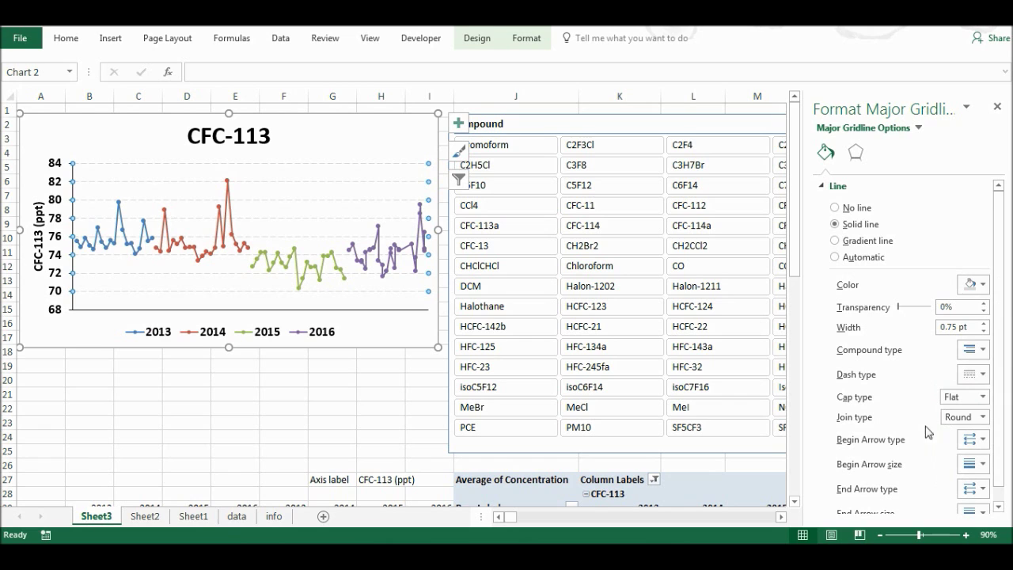
Give the 2013 series built-in round markers with size 10.
click(112, 248)
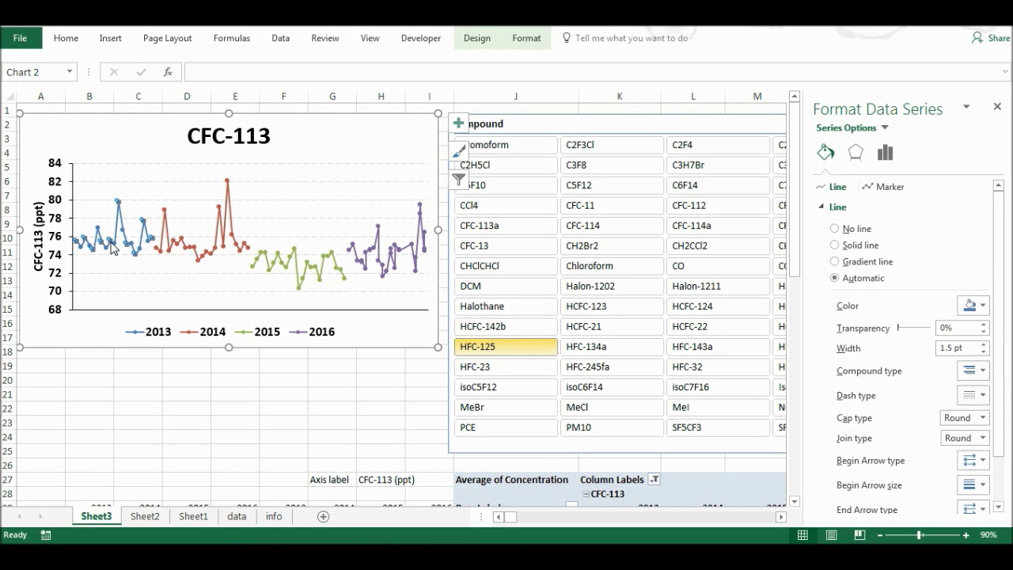
click(890, 188)
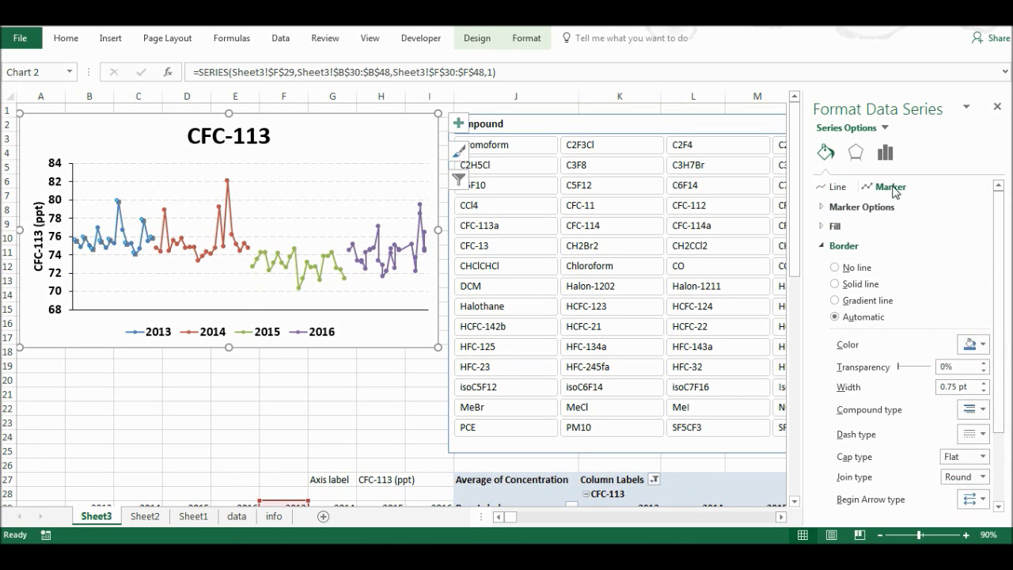
click(840, 207)
click(837, 265)
click(888, 300)
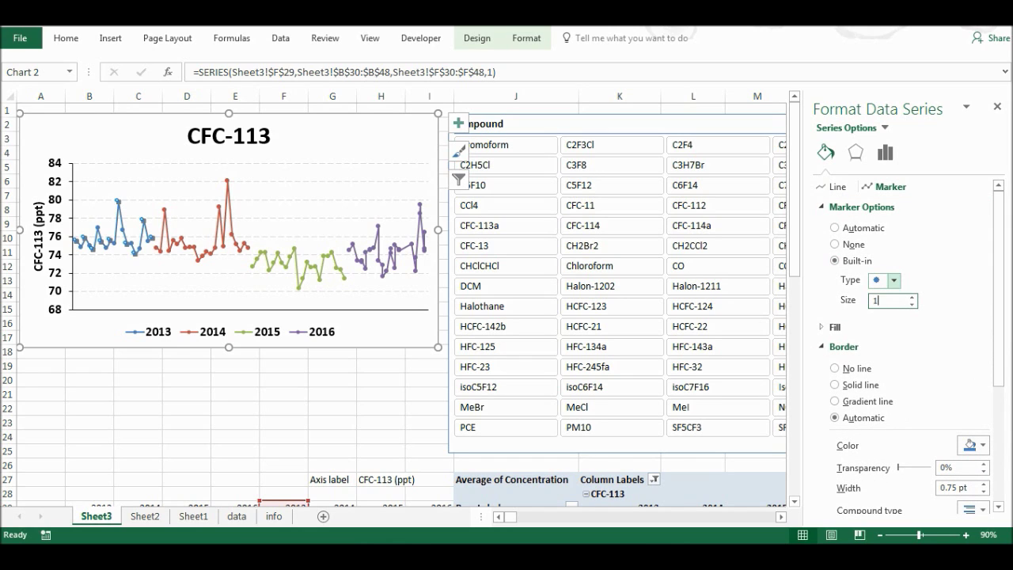
text(10)
key(Return)
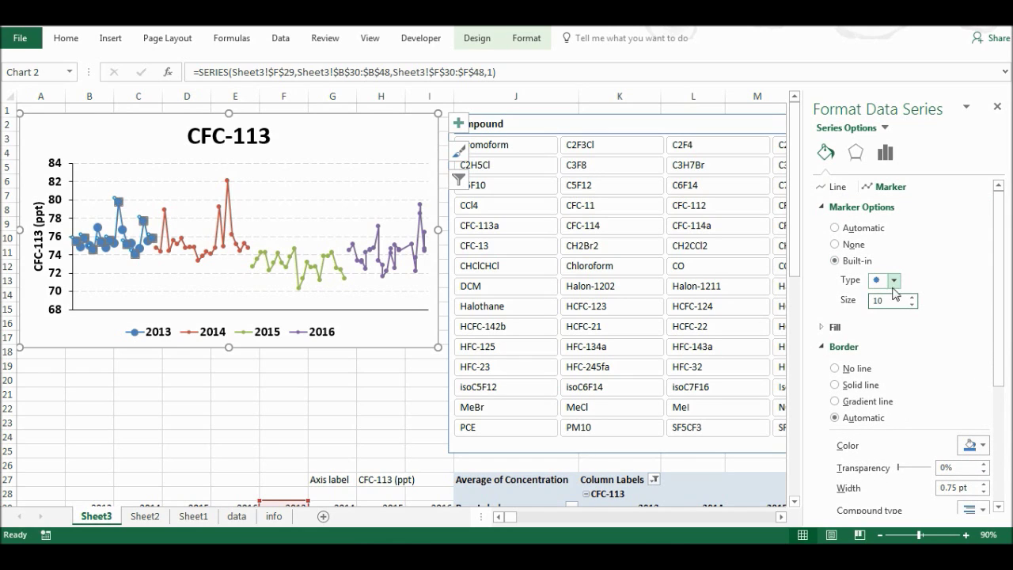
Set the 2014 series to built-in round markers with size 10.
click(198, 254)
click(834, 262)
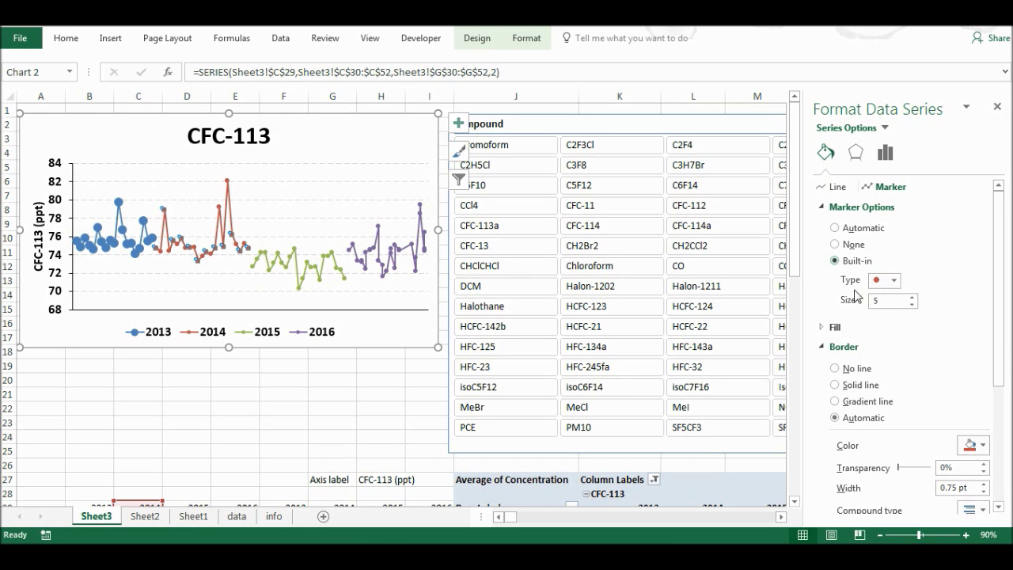
double_click(880, 300)
text(10)
key(Return)
Set the 2015 series to built-in round markers with size 10.
click(287, 269)
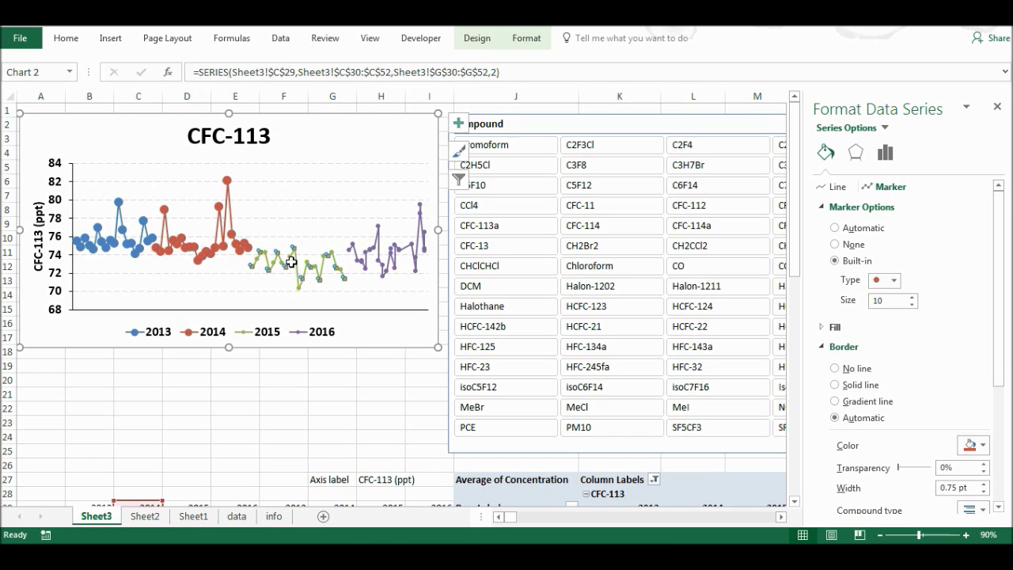
click(839, 261)
double_click(874, 300)
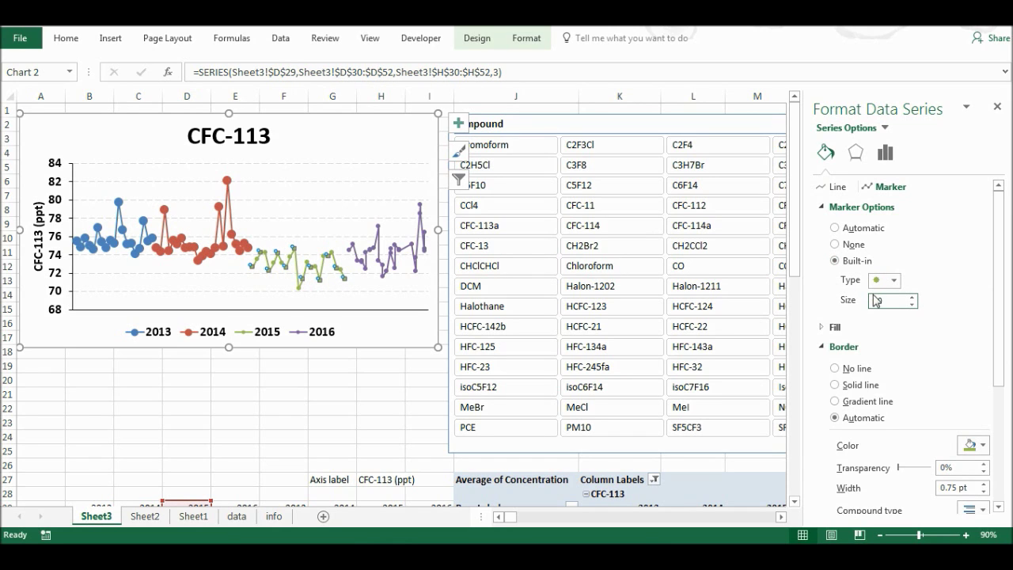
key(Return)
Set the 2016 series to built-in round markers with size 10.
click(401, 253)
click(836, 261)
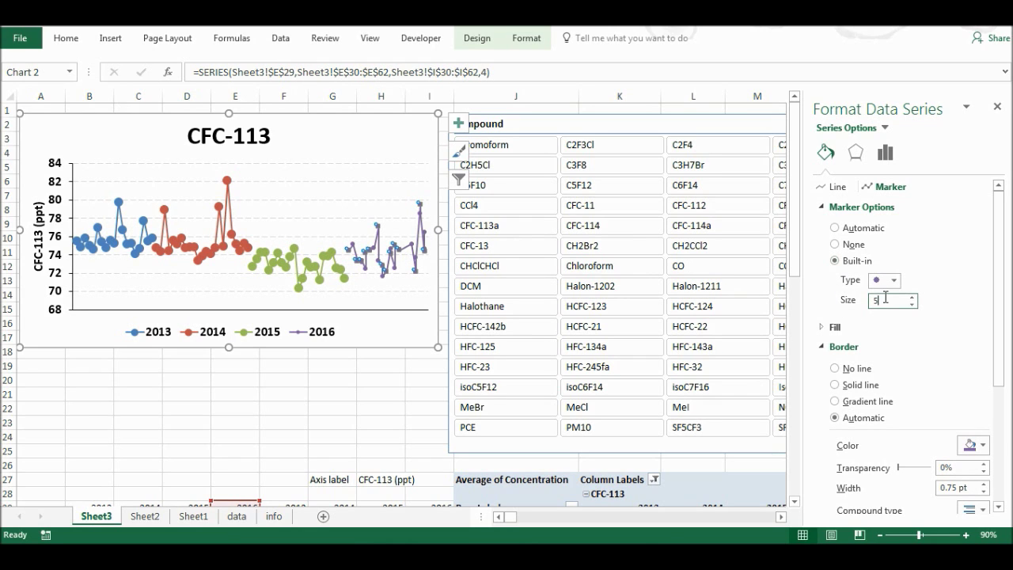
click(885, 299)
text(10)
key(Return)
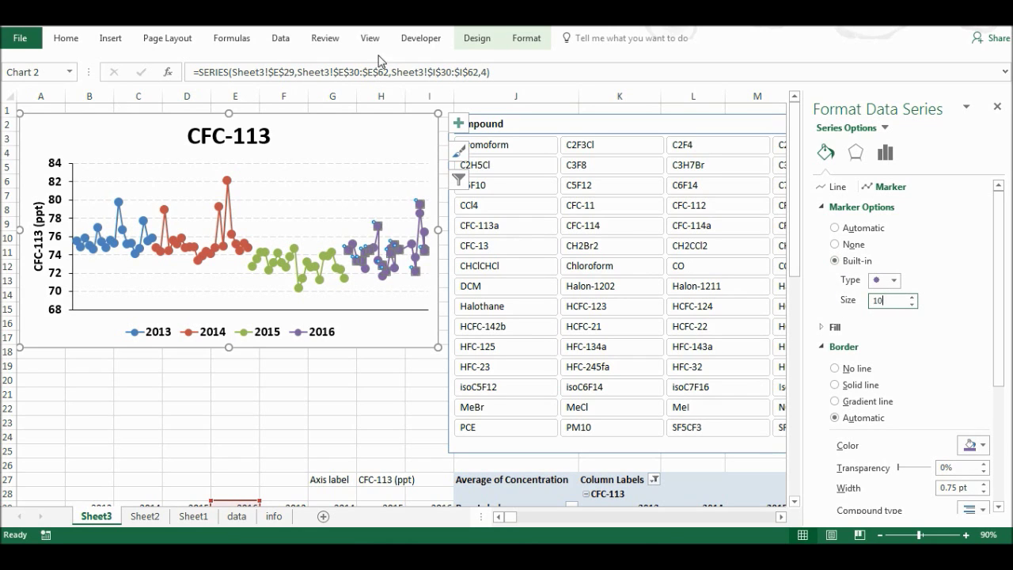
Set the chart area's border to No line and close the formatting pane.
click(334, 132)
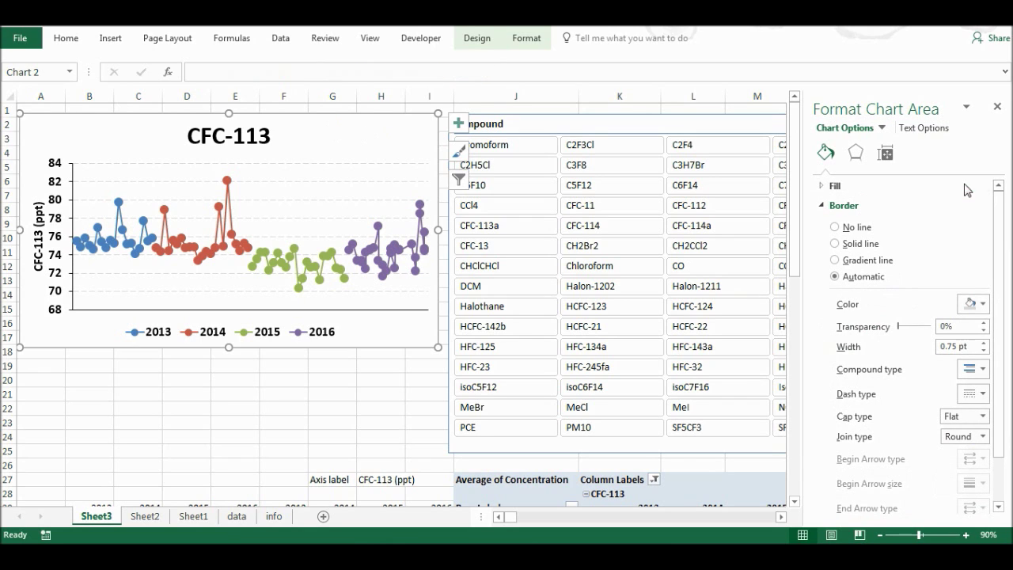
click(835, 227)
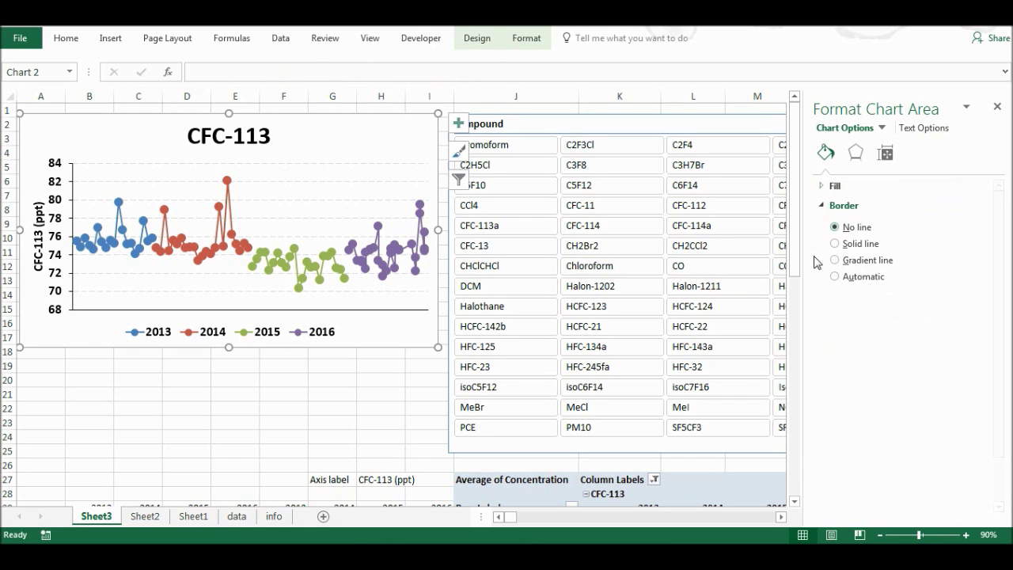
click(309, 375)
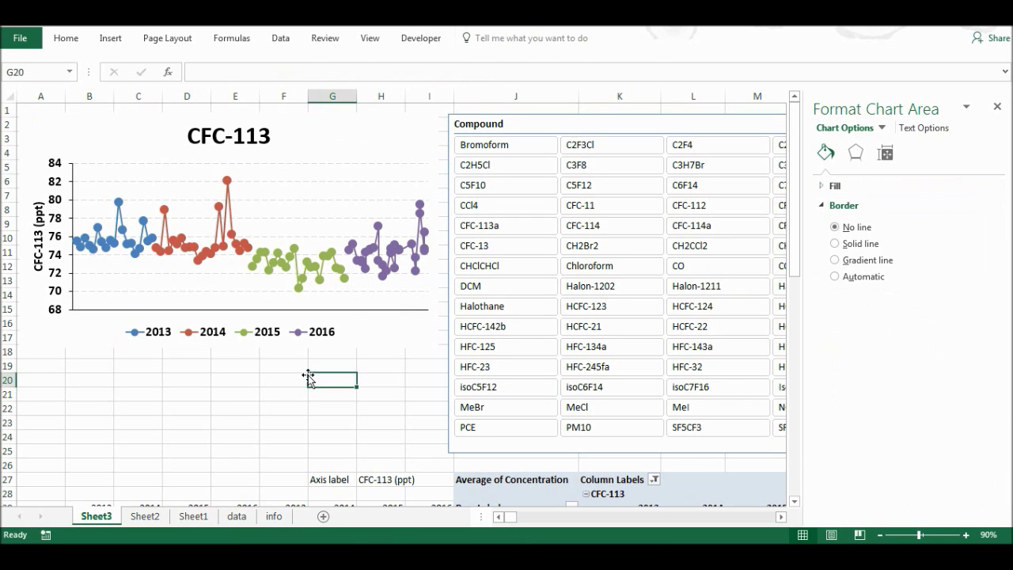
click(321, 138)
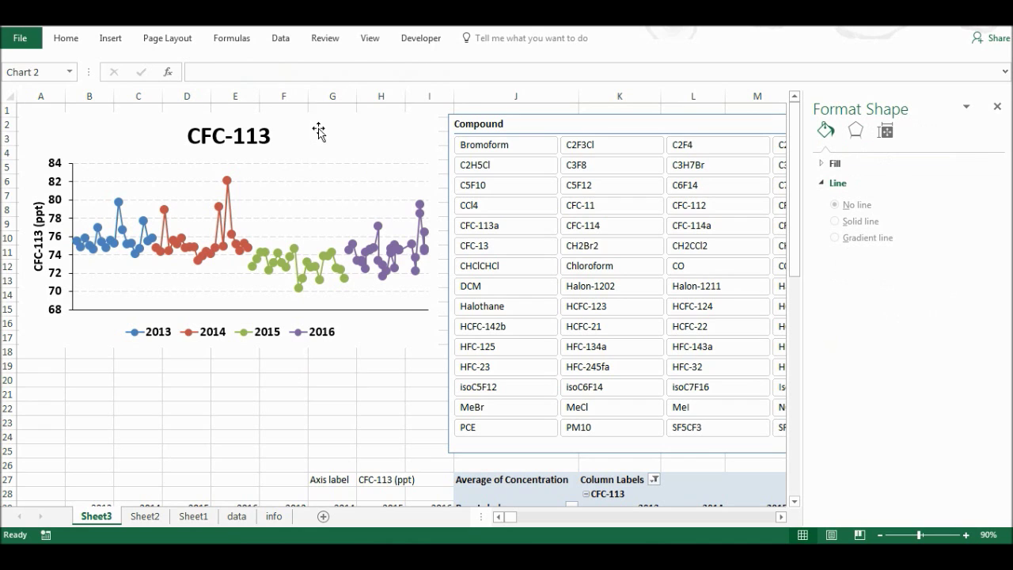
click(996, 108)
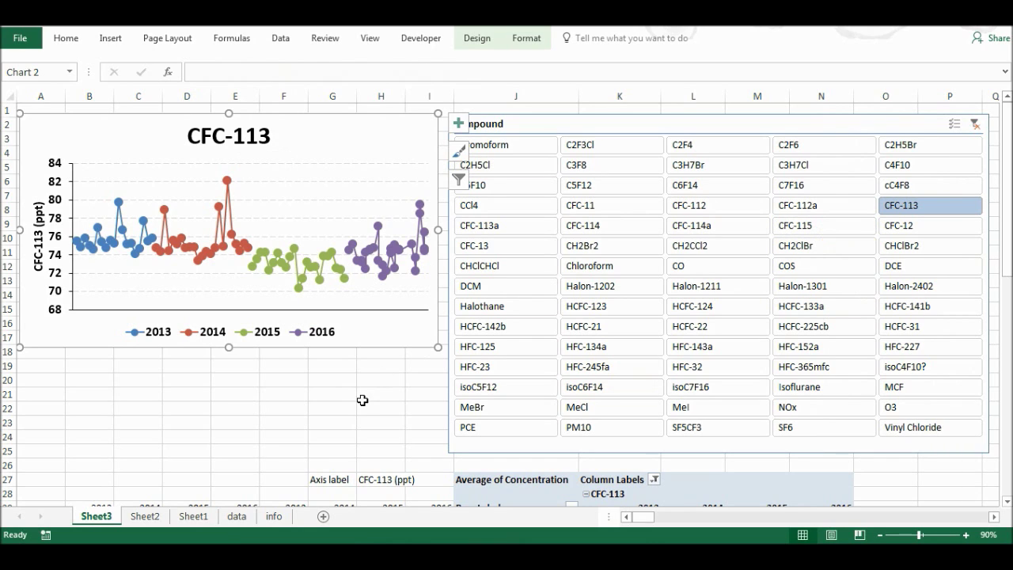
Test the chart with the Compound slicer by filtering to HFC-32, CCl4 and finally DCE.
click(720, 367)
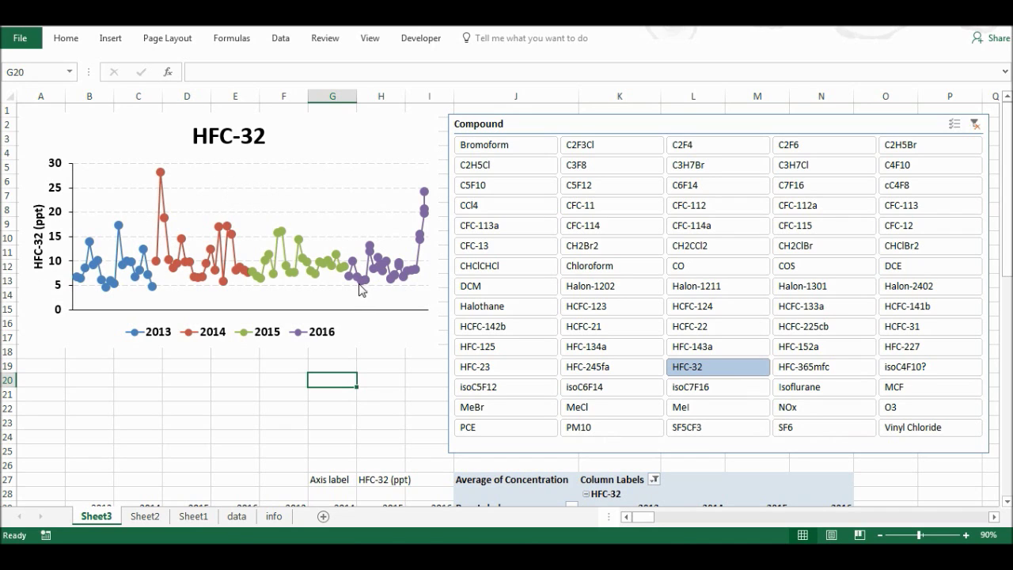
click(499, 207)
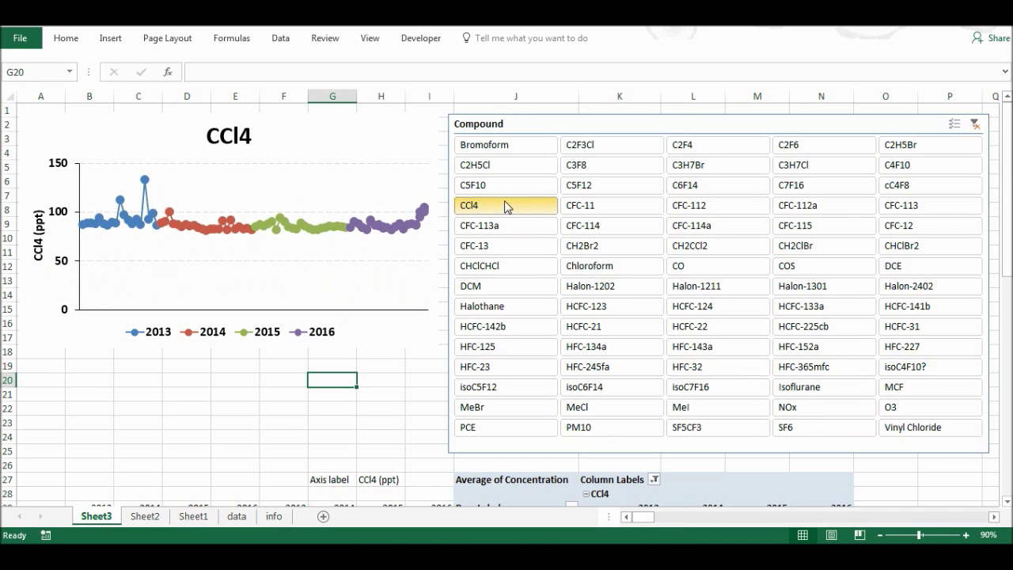
click(904, 270)
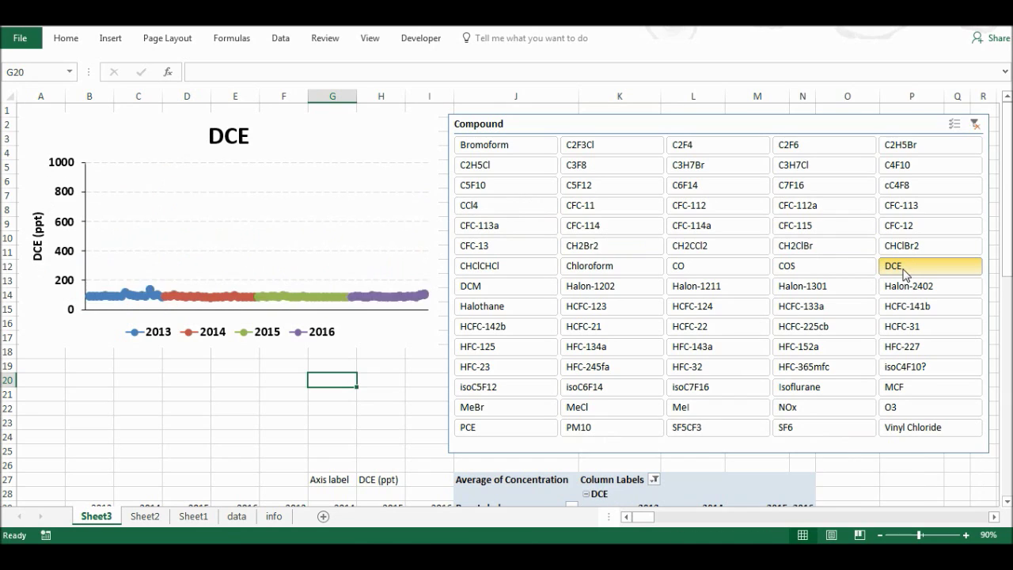
click(215, 402)
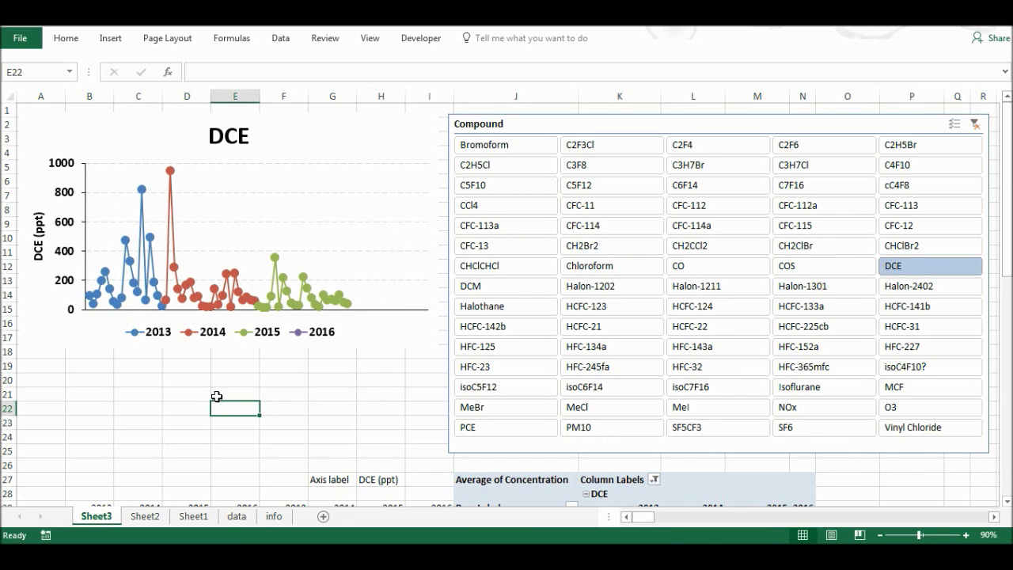